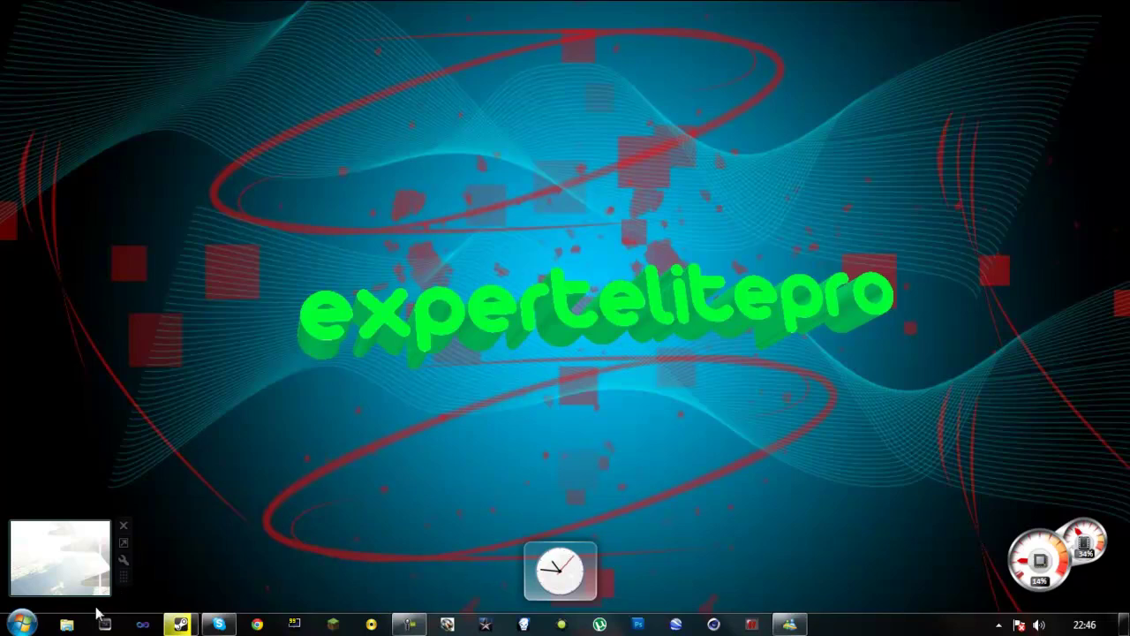
# Open a File Explorer window and go to the %appdata% folder.
pyautogui.click(23, 624)
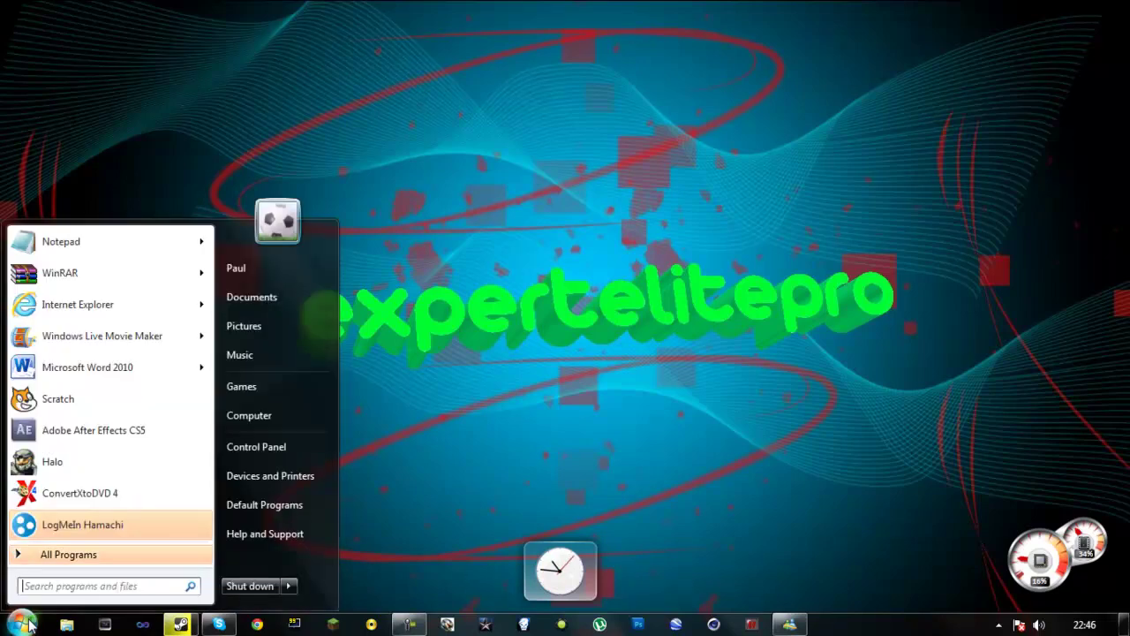
pyautogui.click(462, 532)
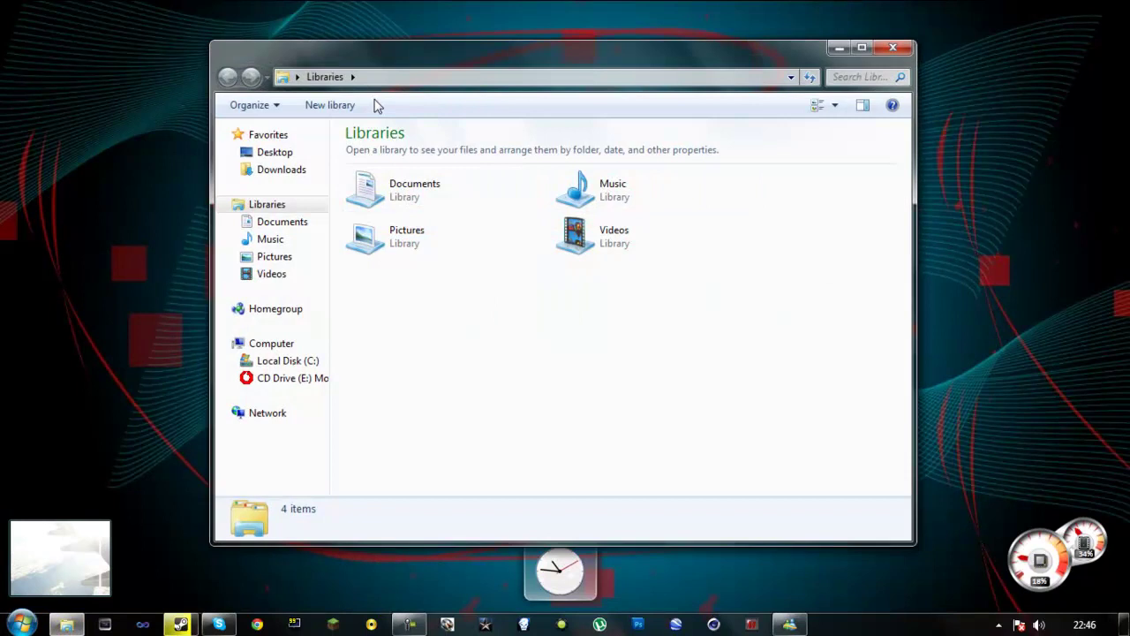
pyautogui.click(402, 76)
pyautogui.click(447, 79)
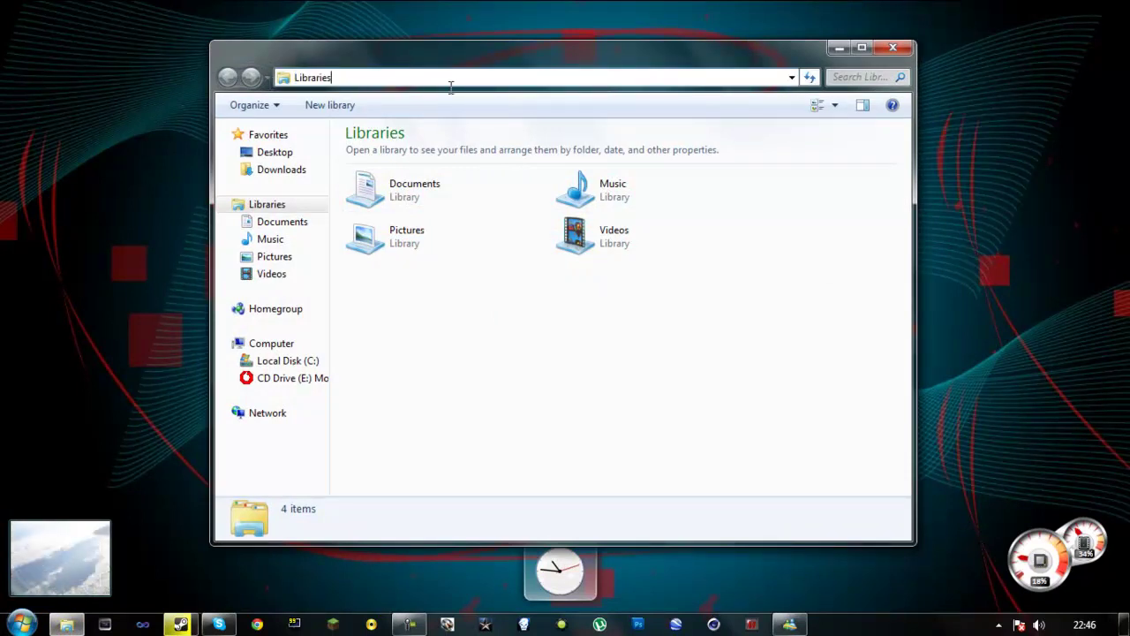
pyautogui.press('BackSpace')
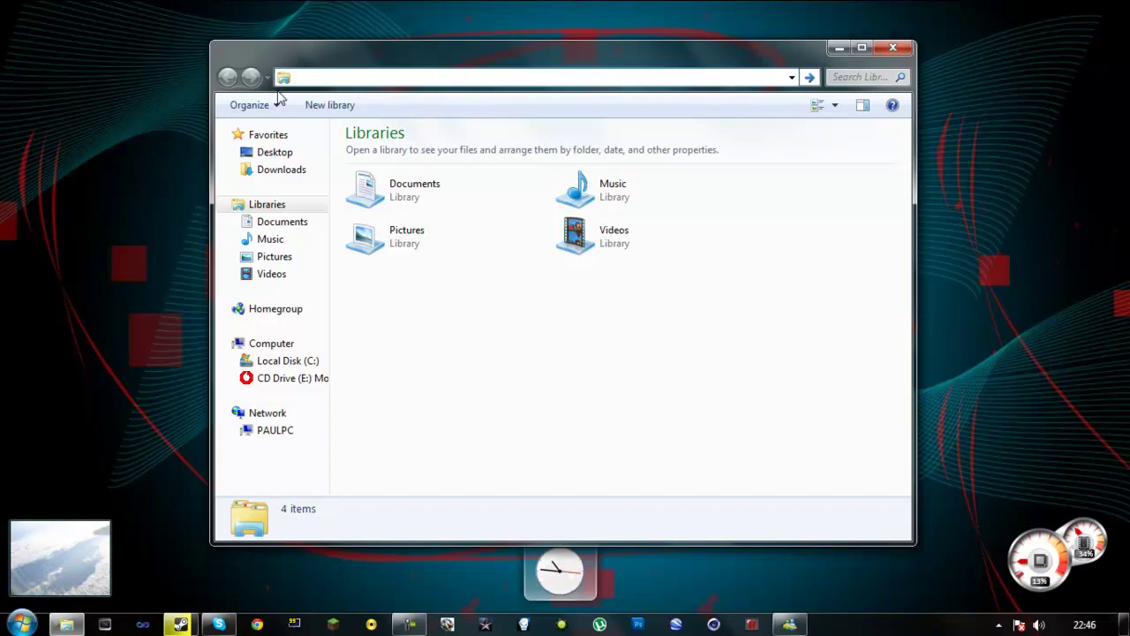
pyautogui.write('%app')
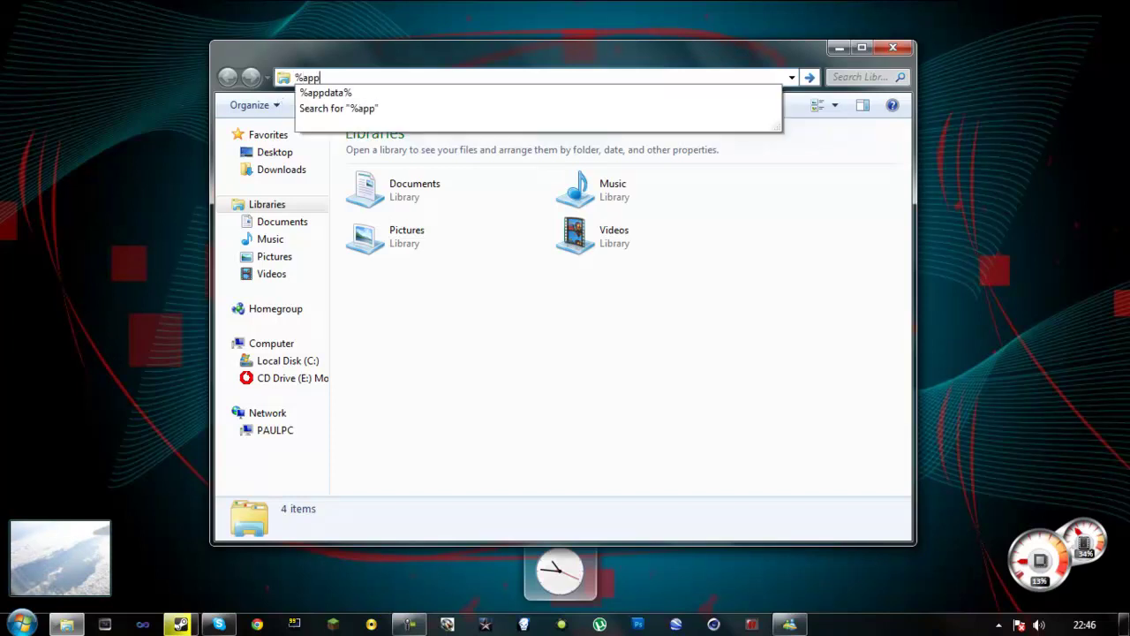
pyautogui.write('data%')
pyautogui.press('BackSpace')
pyautogui.press('Return')
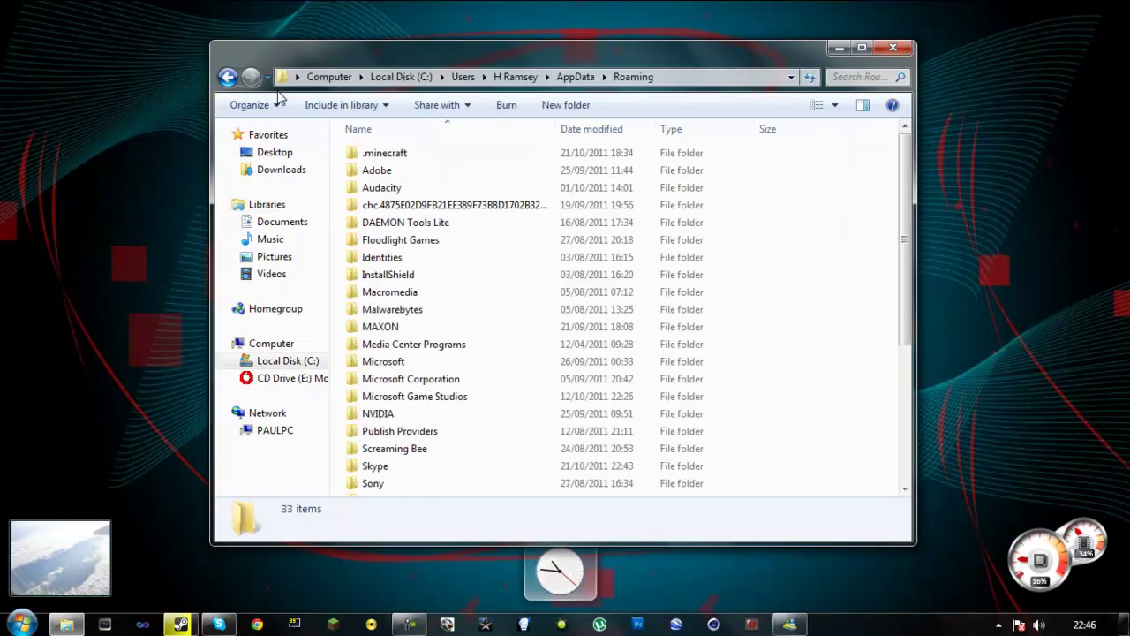
# Back up the .minecraft folder by copying it from Roaming into Downloads.
pyautogui.click(472, 159)
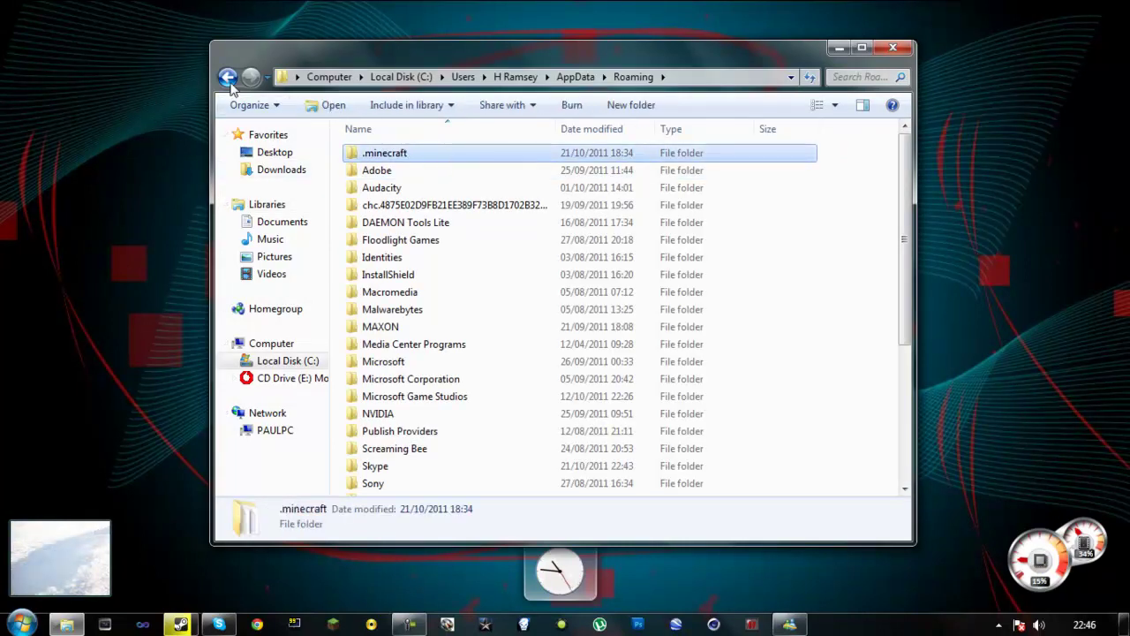
pyautogui.click(407, 154)
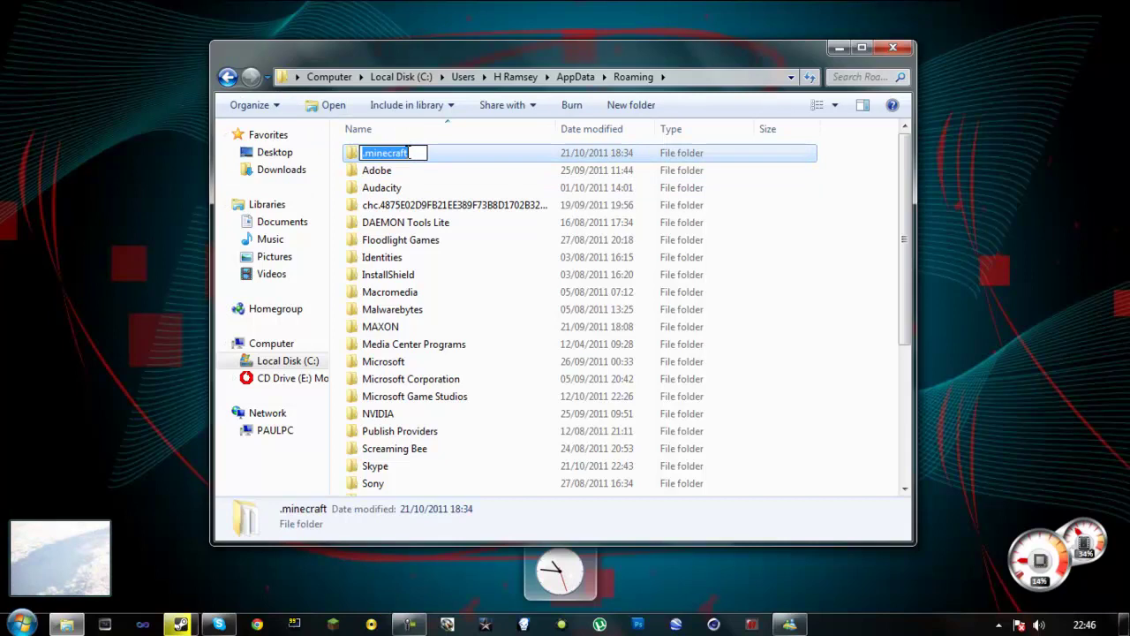
pyautogui.click(444, 153)
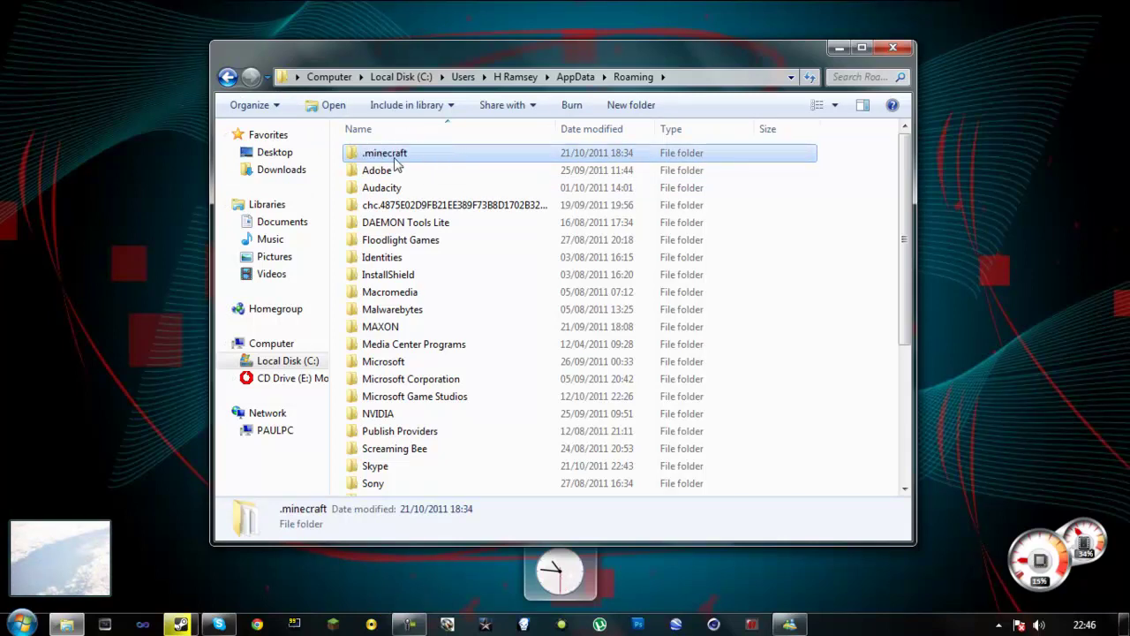
pyautogui.click(269, 169)
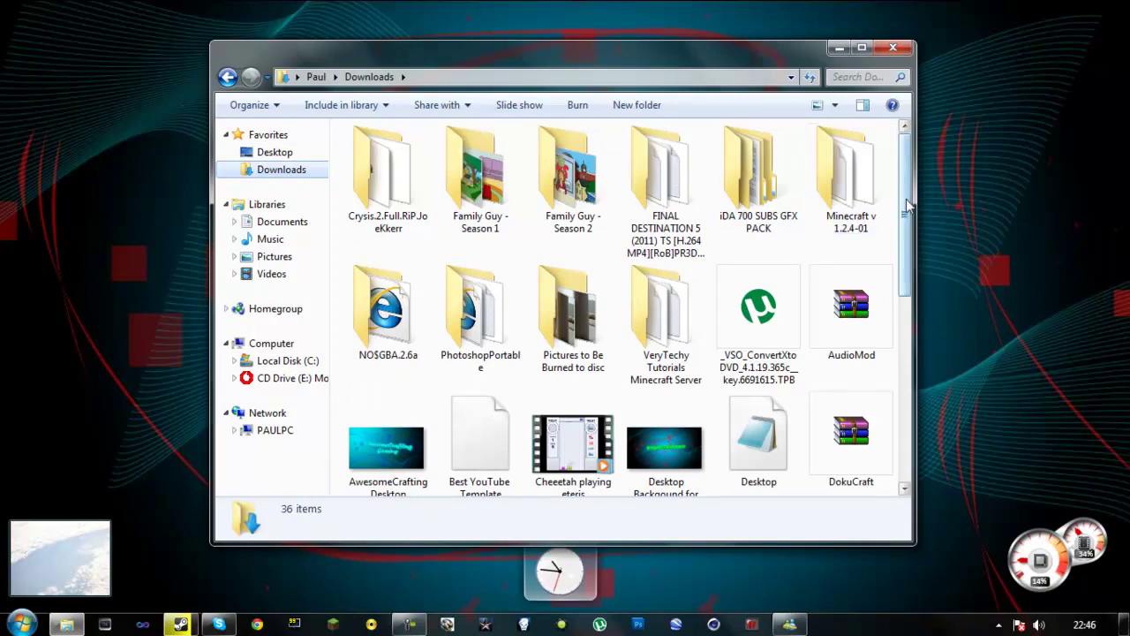
pyautogui.moveTo(906, 212); pyautogui.dragTo(941, 426)
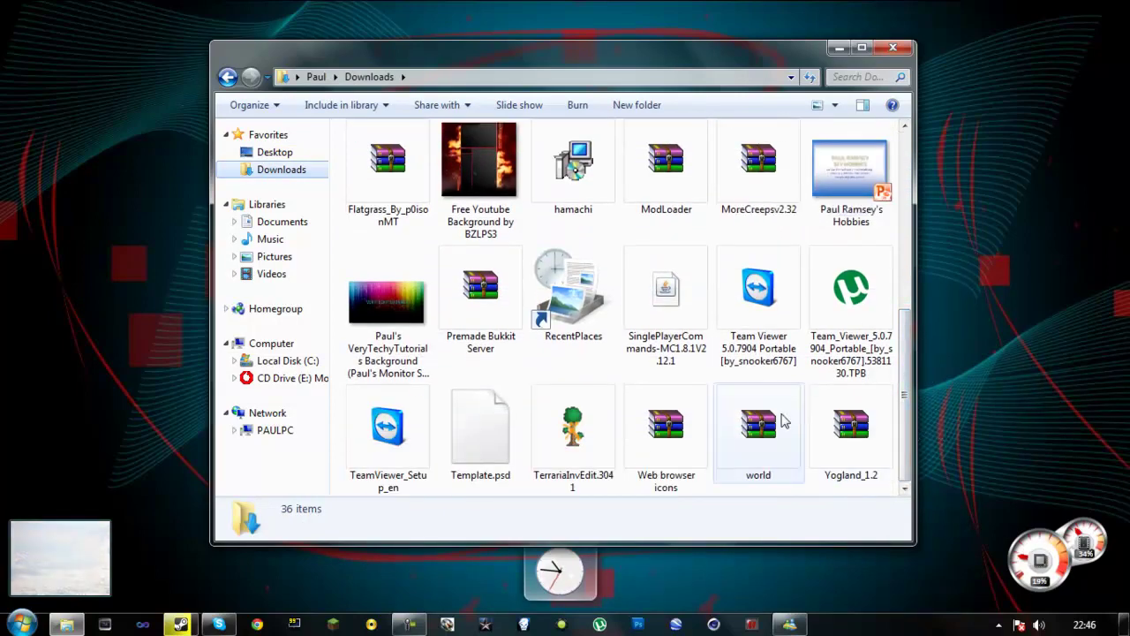
pyautogui.hotkey('ctrl', 'v')
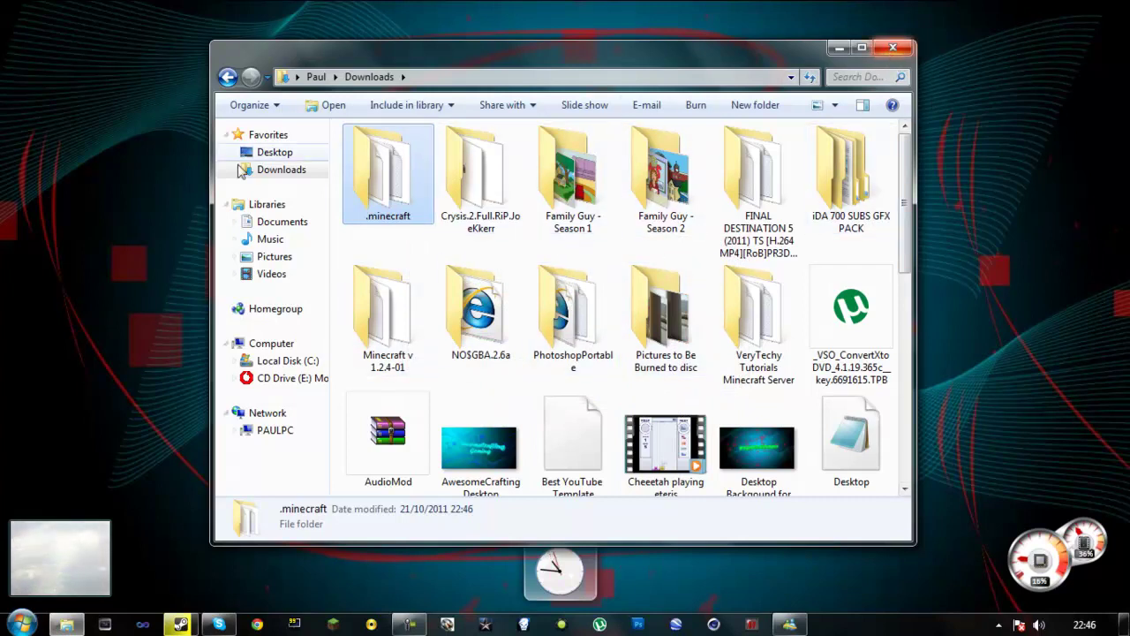
# Return to Roaming and examine the contents of the original .minecraft folder, ending back in Roaming.
pyautogui.press('BackSpace')
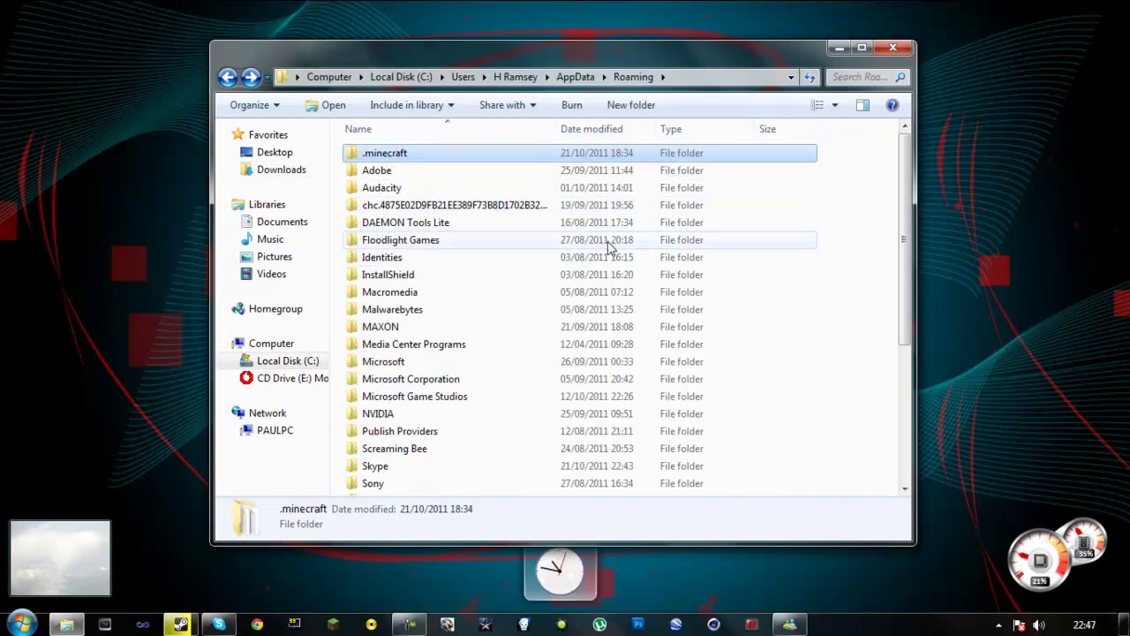
pyautogui.doubleClick(420, 158)
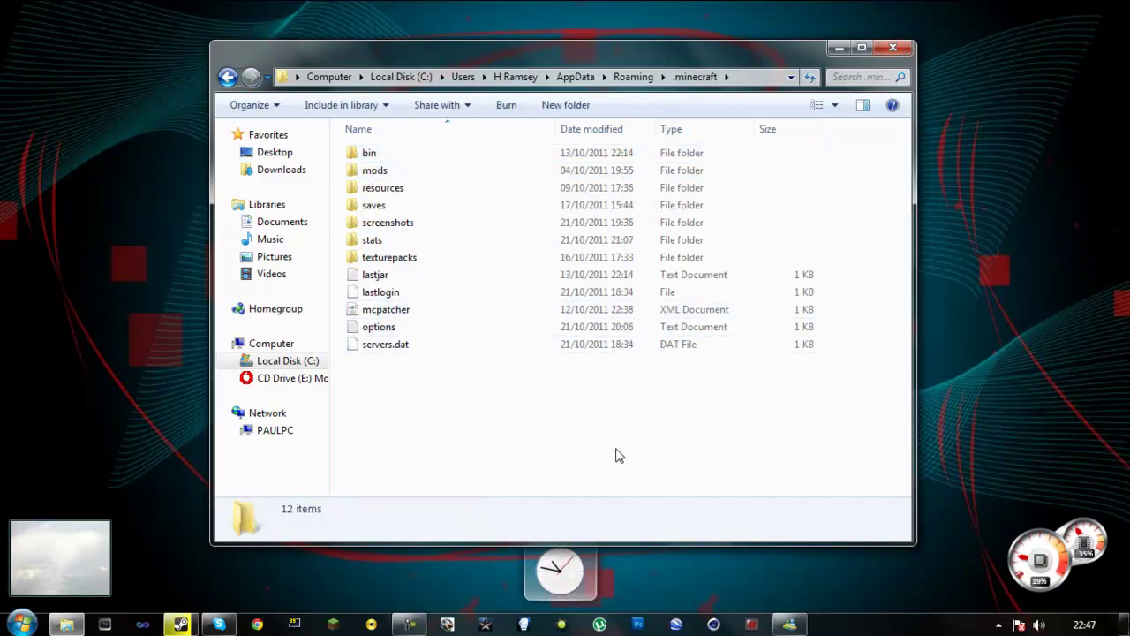
pyautogui.moveTo(616, 455); pyautogui.dragTo(516, 409)
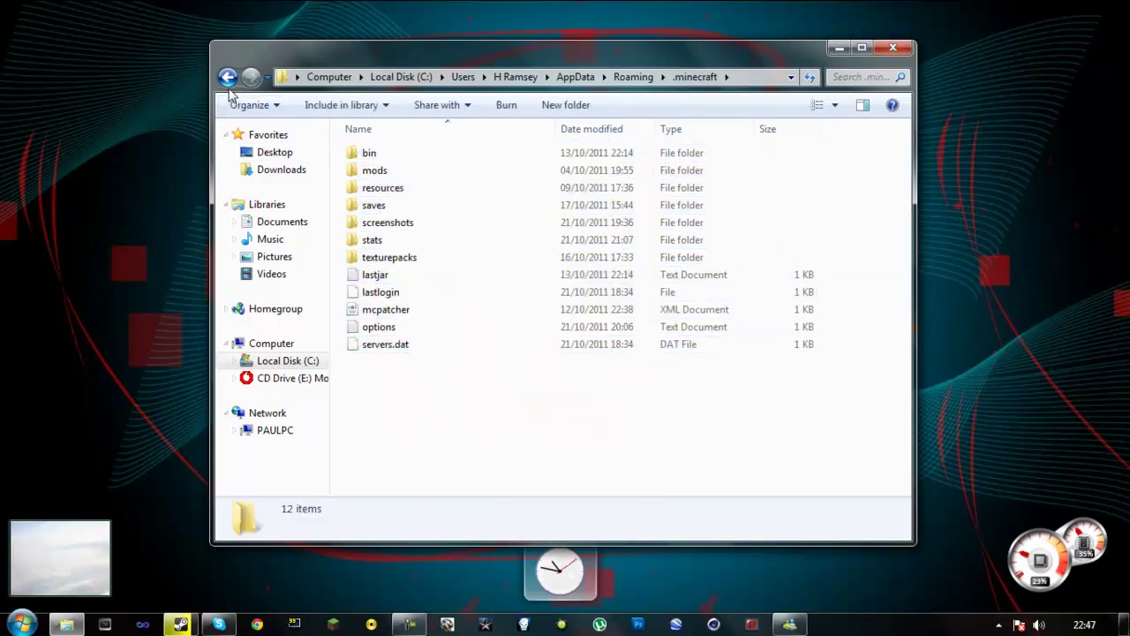
pyautogui.click(227, 80)
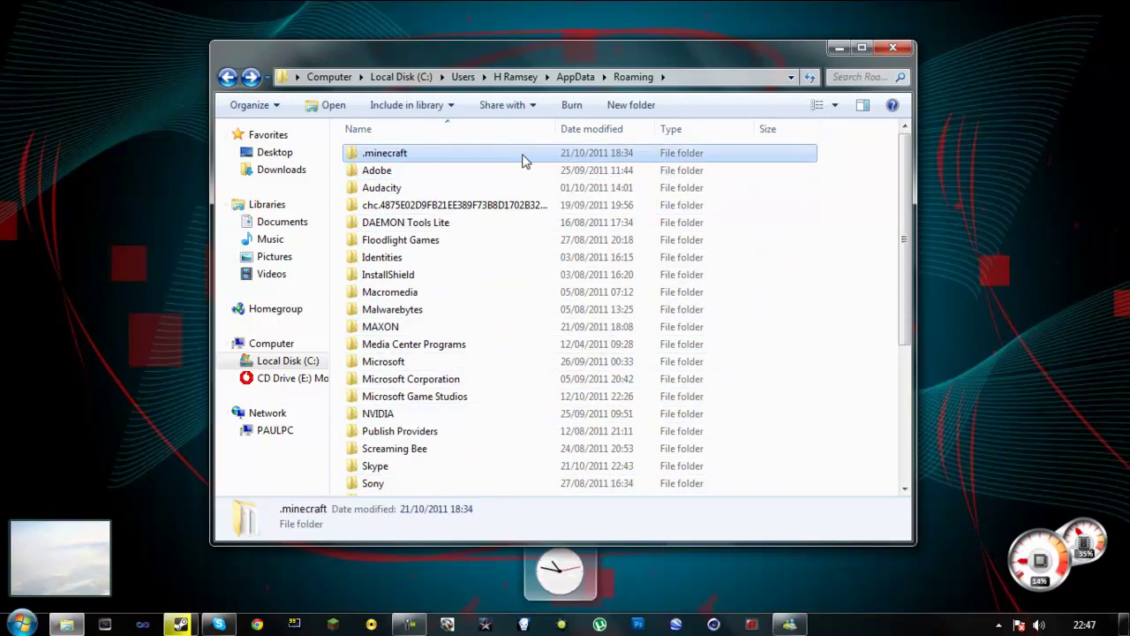
# Move the original .minecraft folder in Roaming to the Recycle Bin and close the Explorer window.
pyautogui.press('F2')
pyautogui.press('Delete')
pyautogui.press('Return')
pyautogui.press('Delete')
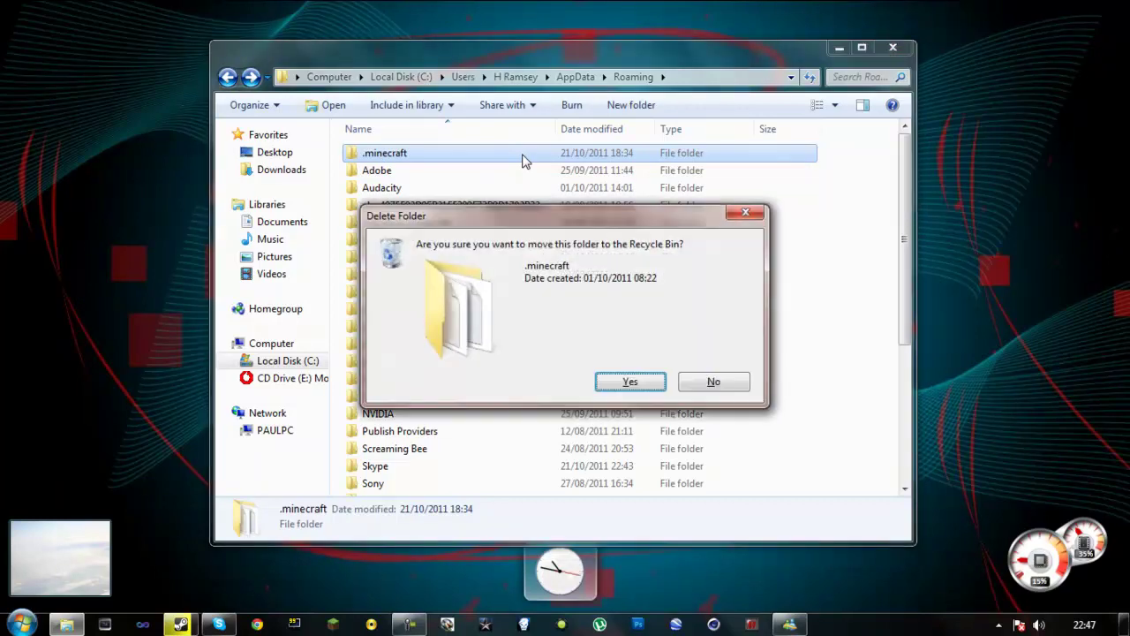
pyautogui.press('Return')
pyautogui.click(840, 47)
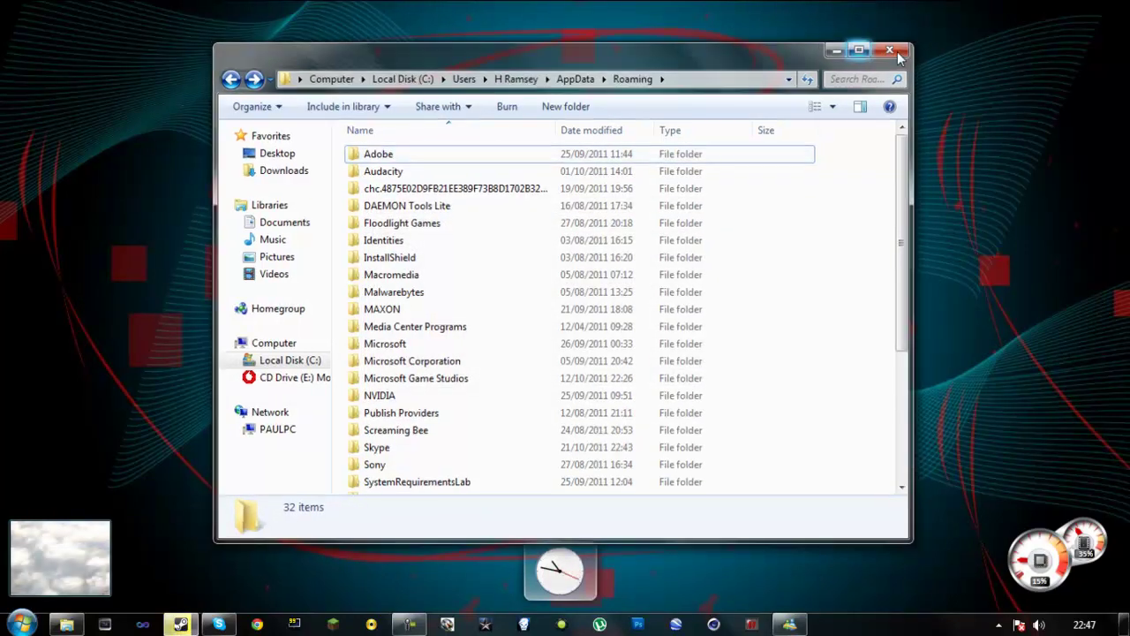
# Launch Minecraft, maximize its launcher, and log in by entering the account username and password.
pyautogui.click(332, 625)
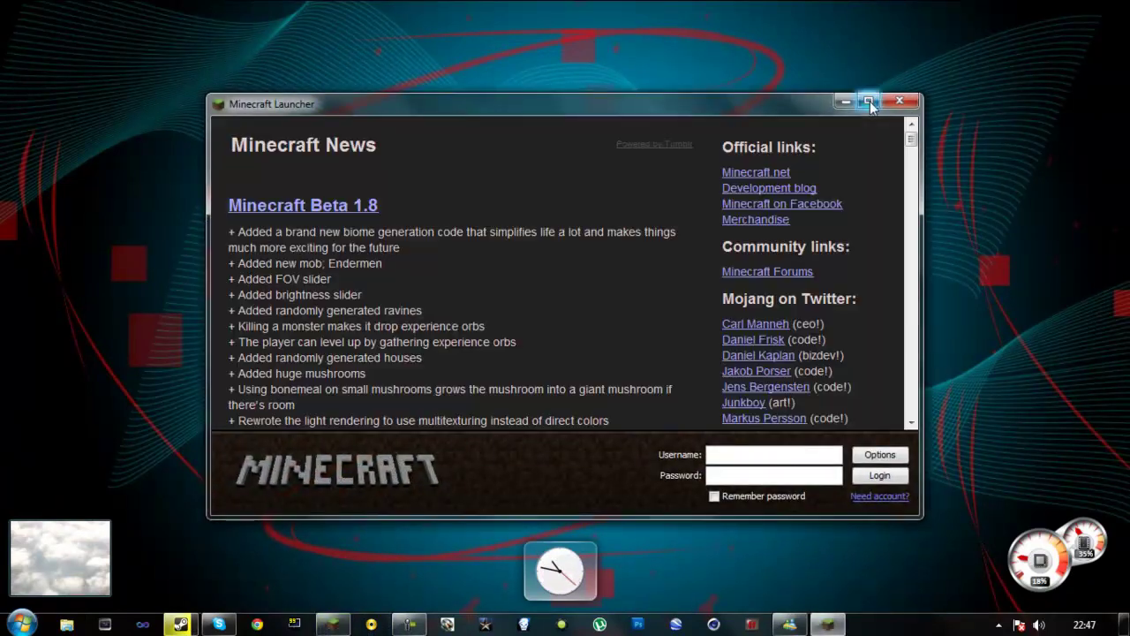
pyautogui.click(869, 101)
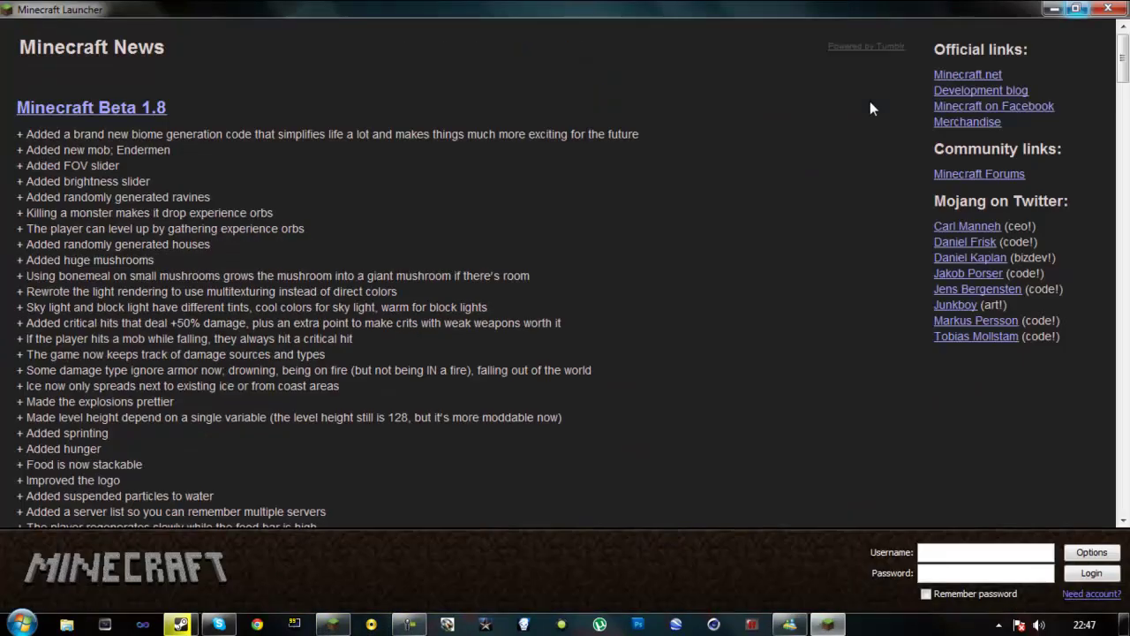
pyautogui.click(1014, 556)
pyautogui.write('Sniper_Happy')
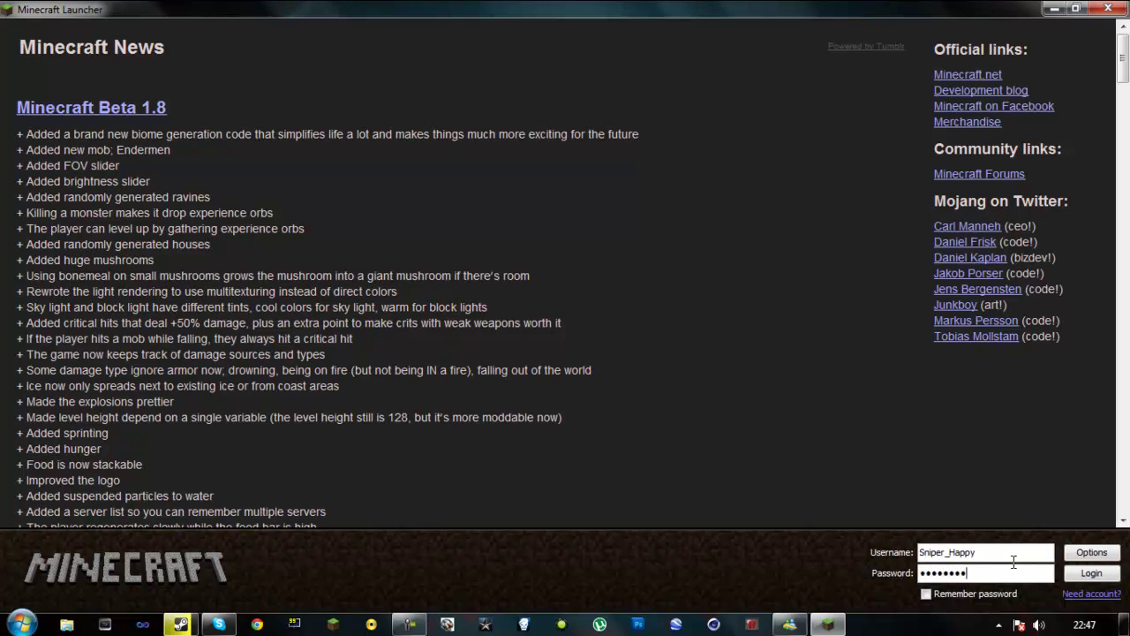
pyautogui.hotkey('ctrl', 'a')
pyautogui.press('BackSpace')
pyautogui.press('Return')
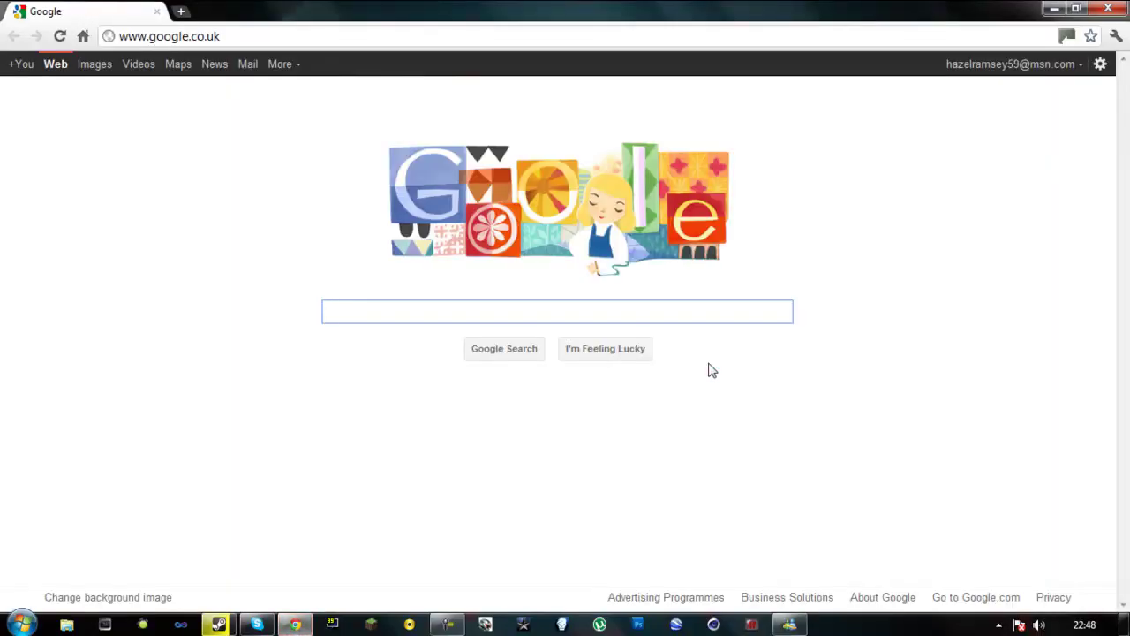
# In the Chrome browser, search Google for "Mo' Creatures" and open the v2.13.2 with SMP thread on Minecraft Forum.
pyautogui.write("Mo' ")
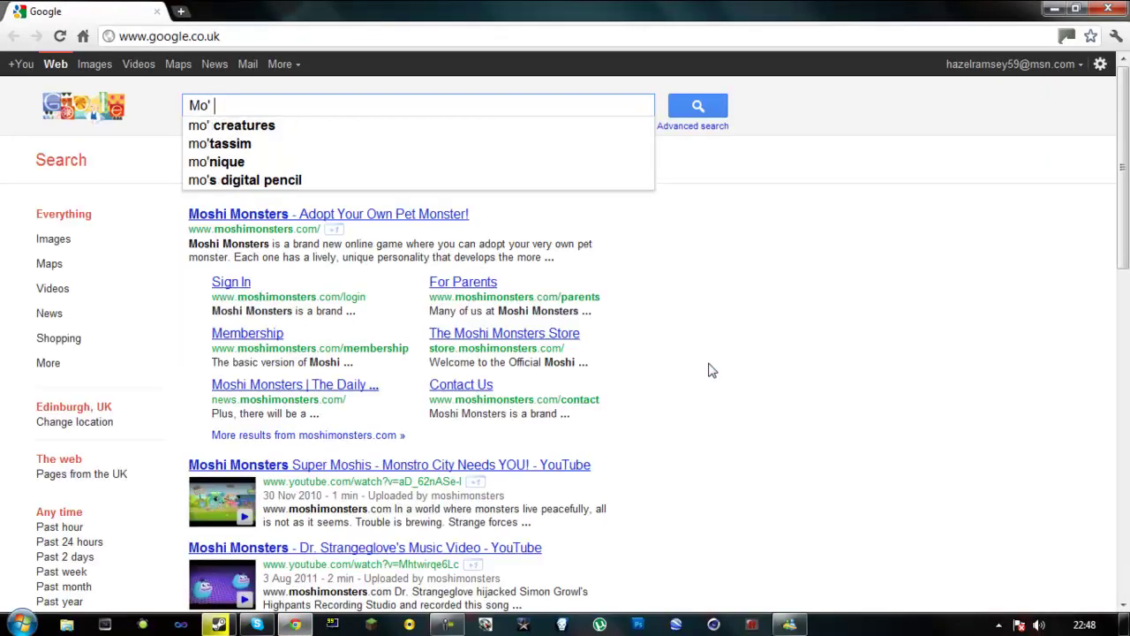
pyautogui.write('Creatures')
pyautogui.press('Return')
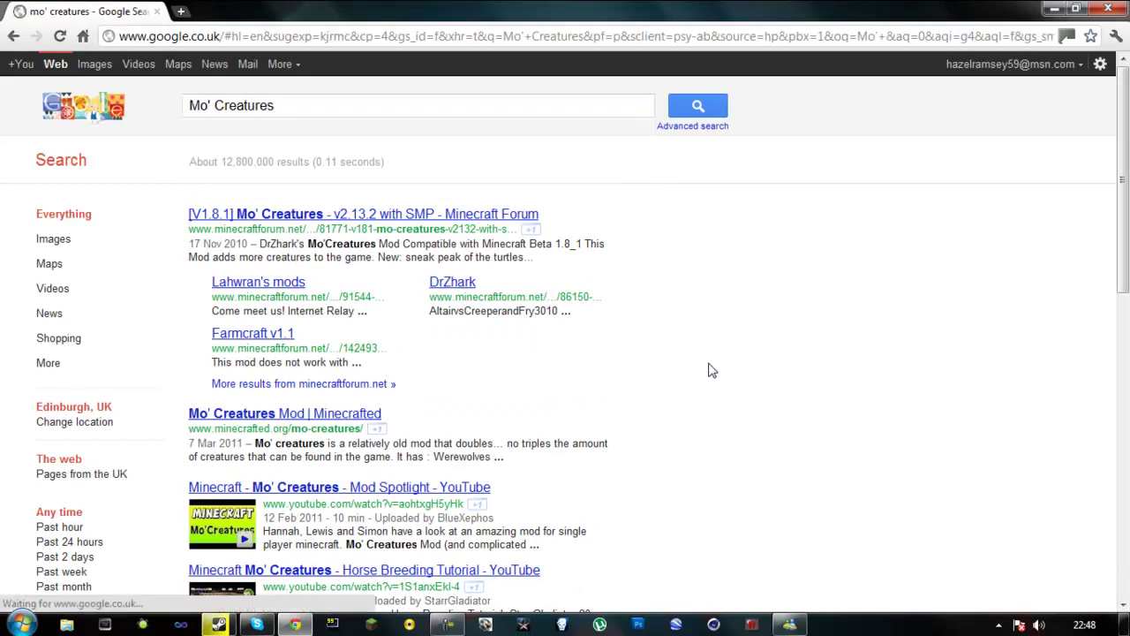
pyautogui.click(300, 218)
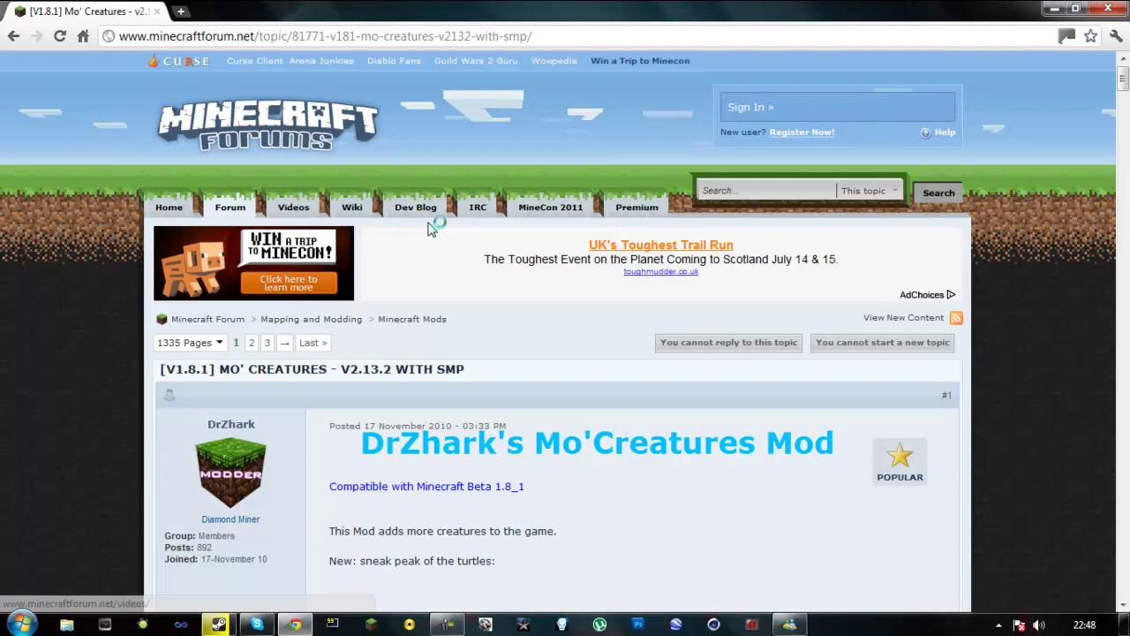
# Expand the hidden "How to Install Mo'Creatures Mod" instructions in the thread's first post.
pyautogui.scroll(-1, 592, 287)
pyautogui.scroll(-1, 589, 284)
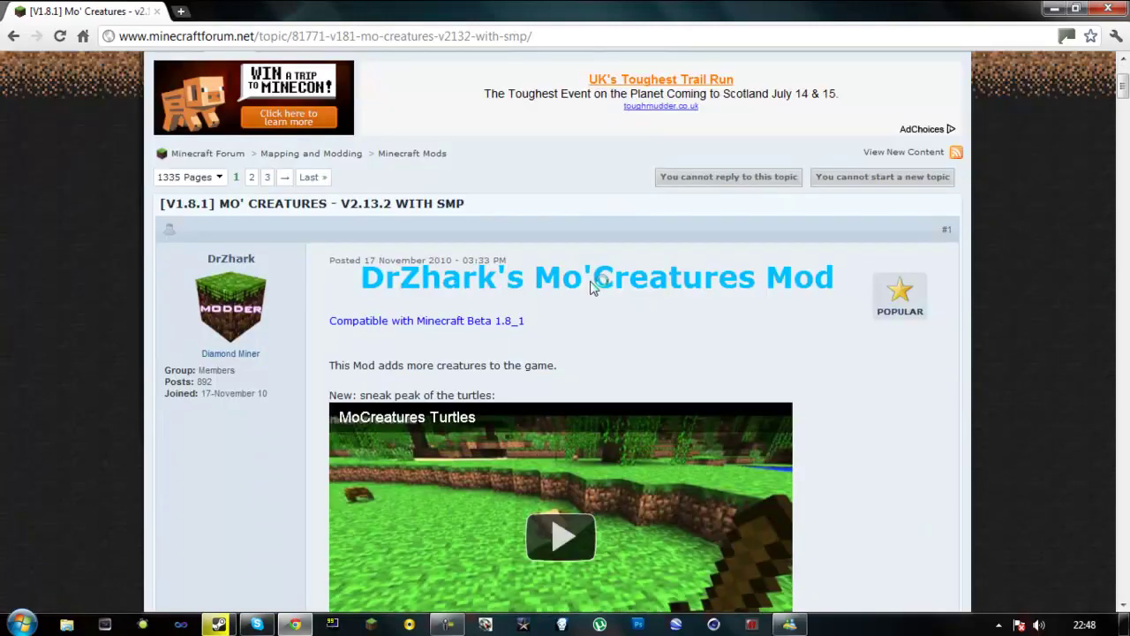
pyautogui.scroll(-1, 579, 276)
pyautogui.scroll(-11, 570, 274)
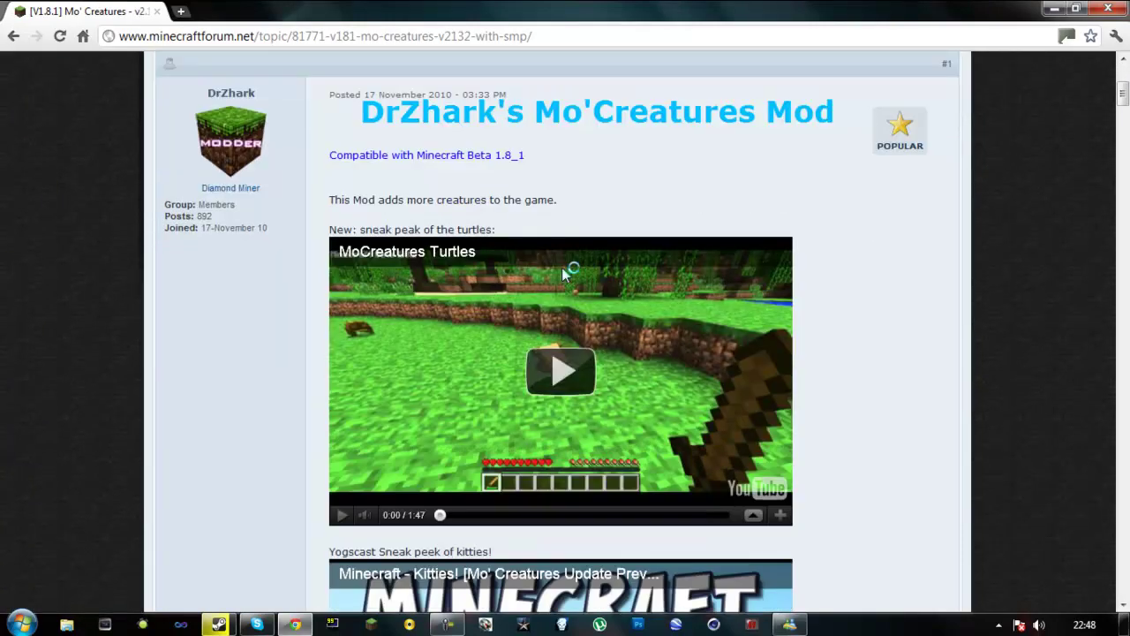
pyautogui.scroll(-2, 565, 275)
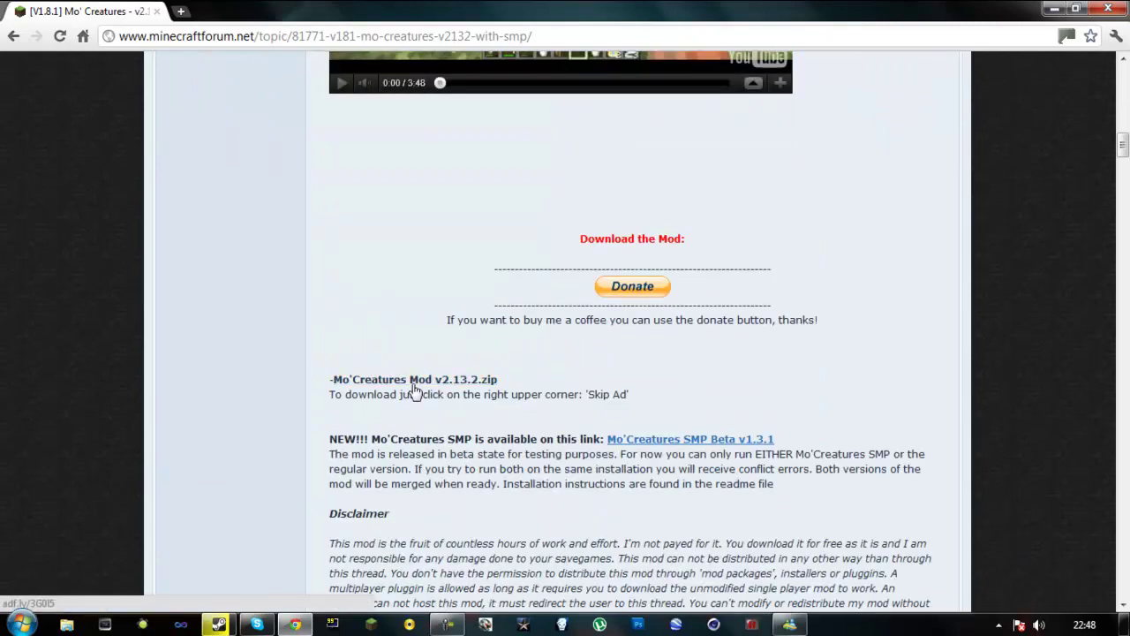
pyautogui.scroll(-5, 415, 391)
pyautogui.scroll(2, 415, 391)
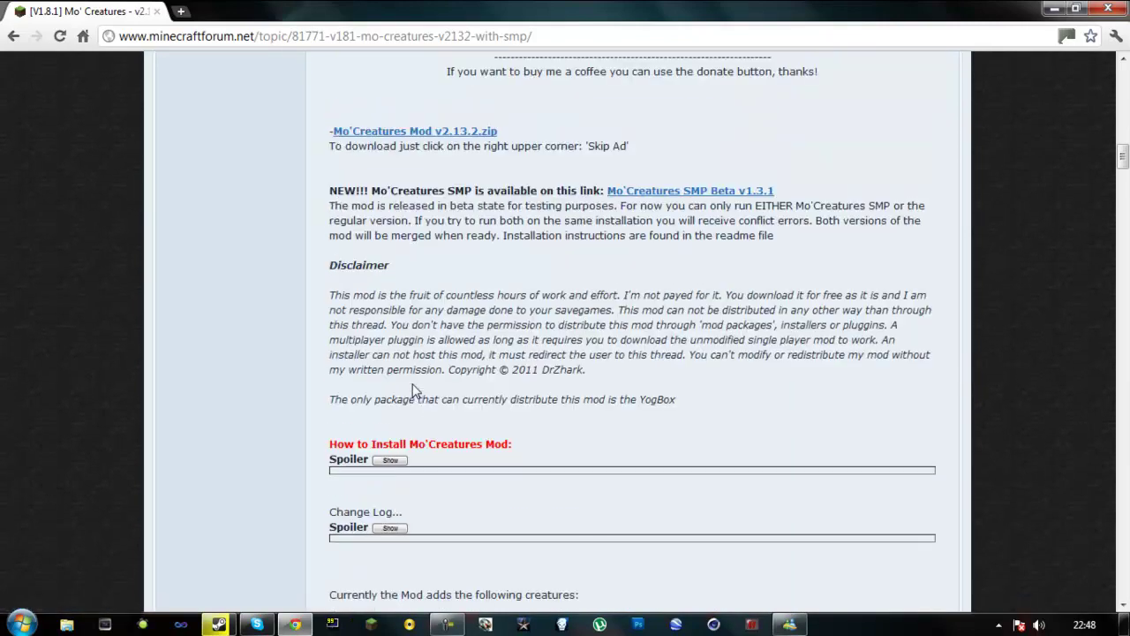
pyautogui.click(390, 460)
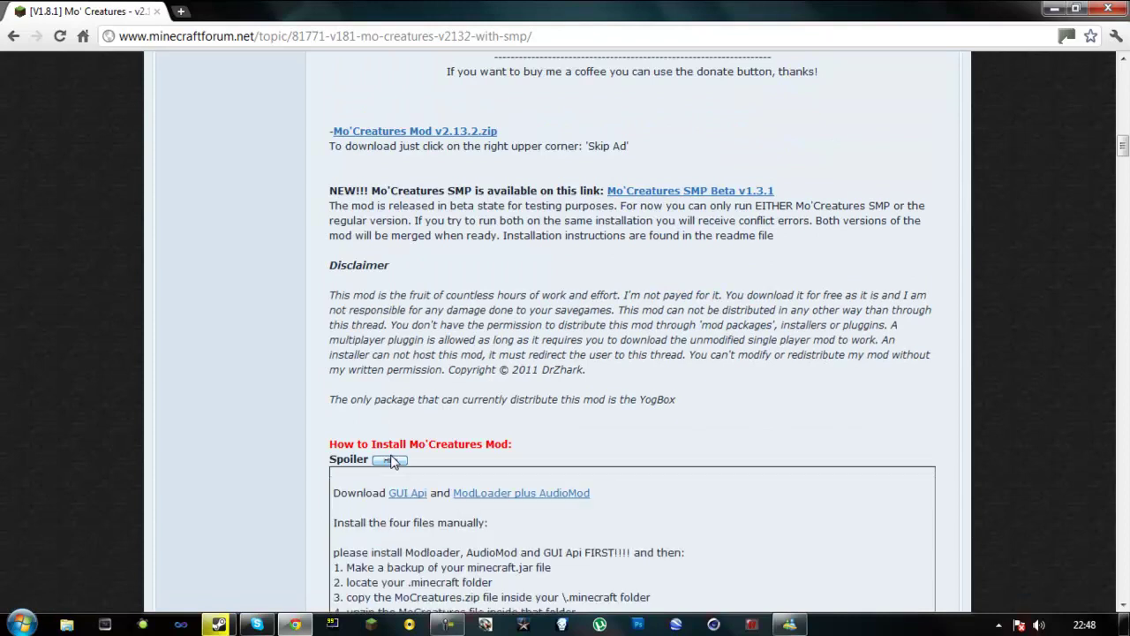
# Open the GUI Api thread linked in the install instructions and follow its download link for version 0.11.1-1.8.1.
pyautogui.scroll(-1, 409, 440)
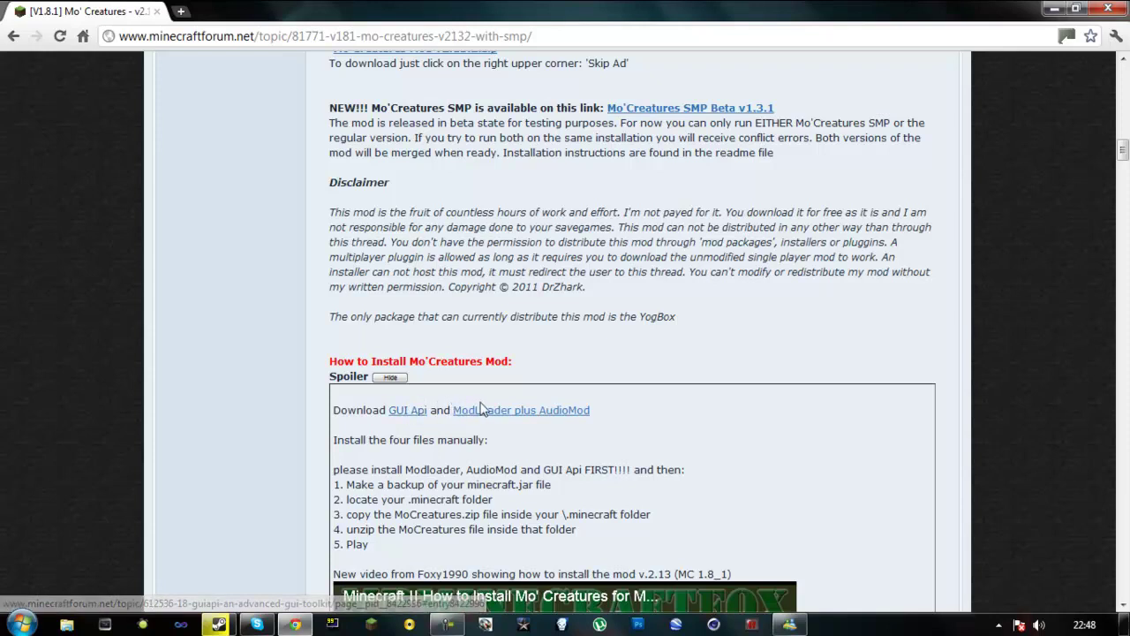
pyautogui.click(409, 412)
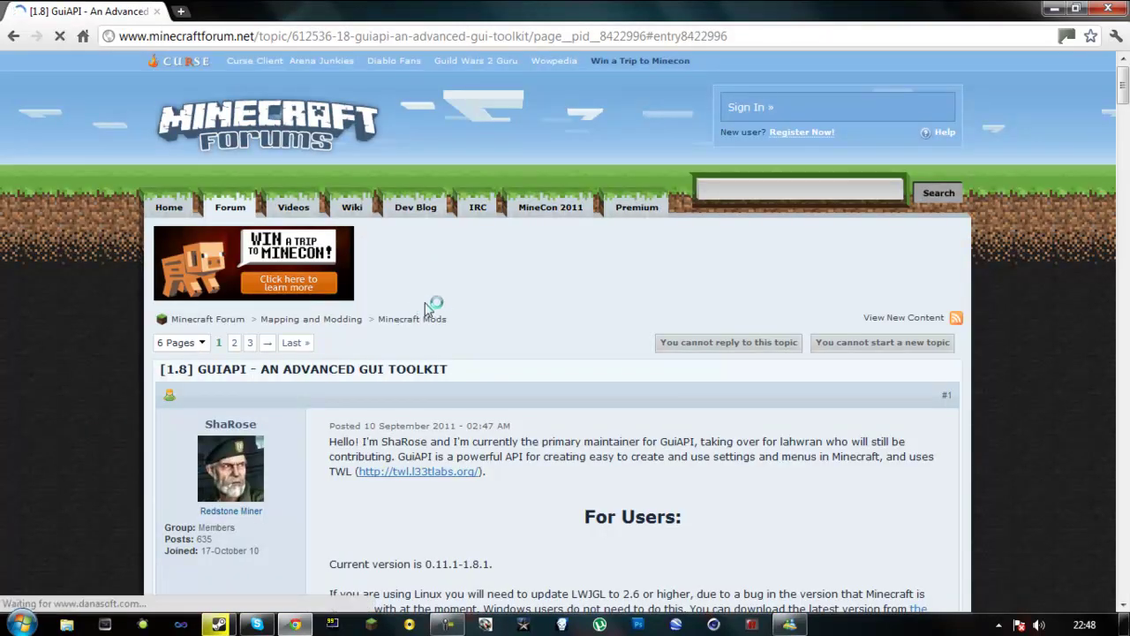
pyautogui.scroll(15, 494, 283)
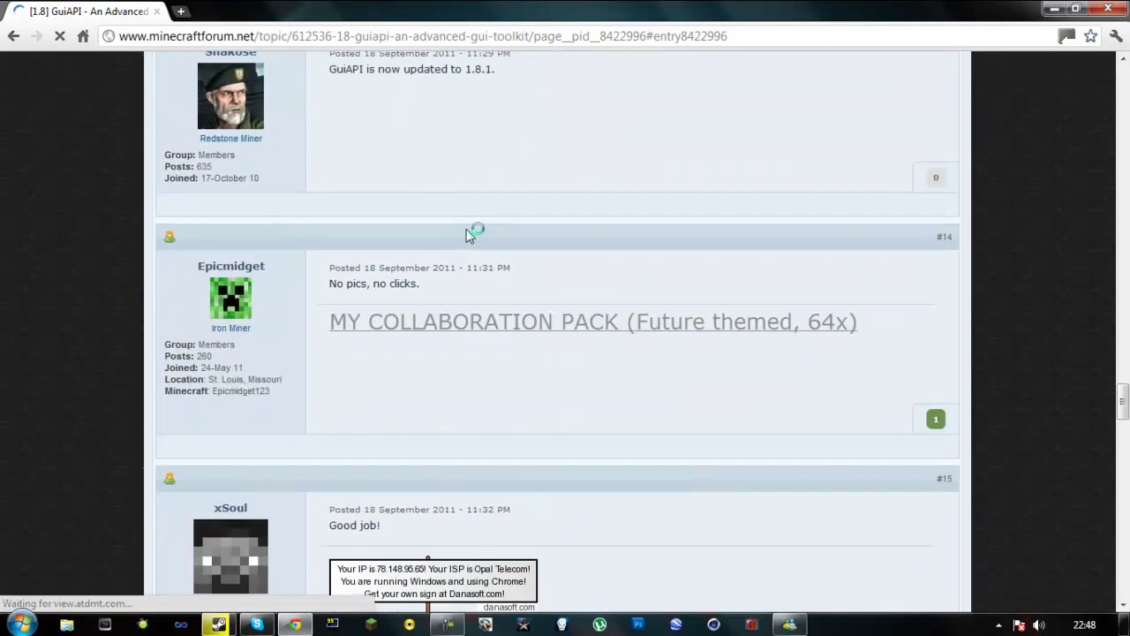
pyautogui.scroll(20, 468, 229)
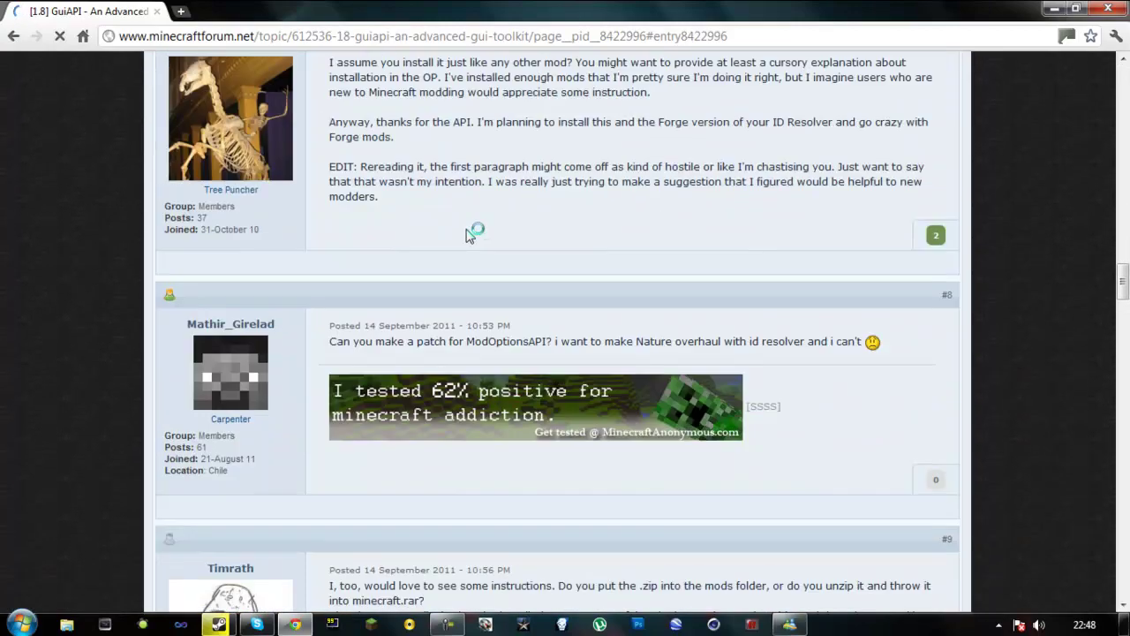
pyautogui.scroll(20, 468, 231)
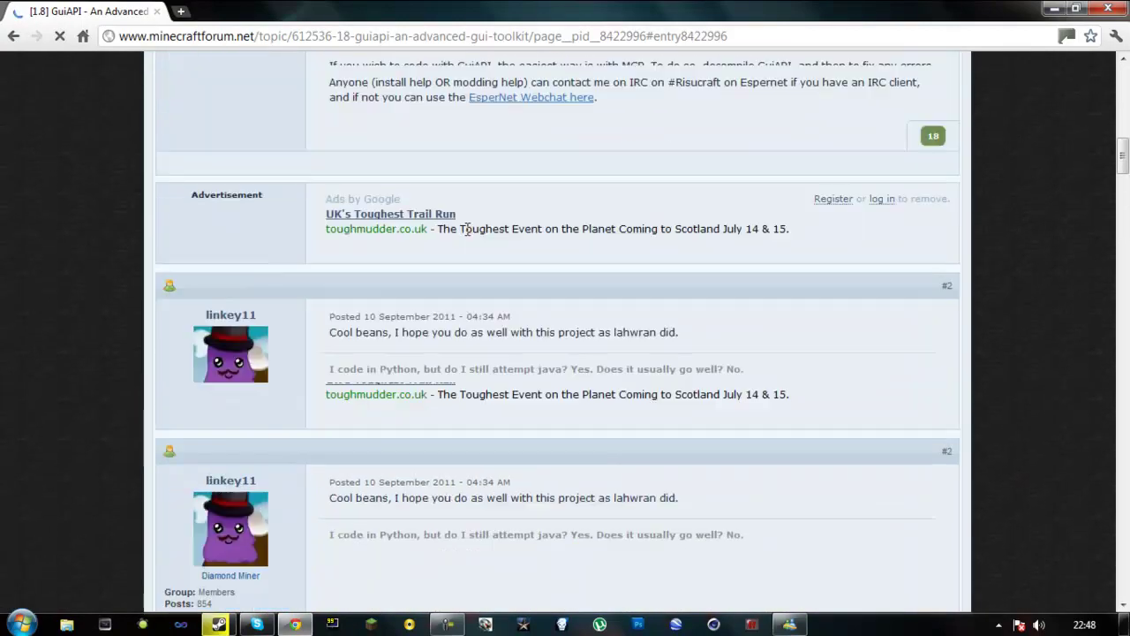
pyautogui.scroll(-1, 459, 287)
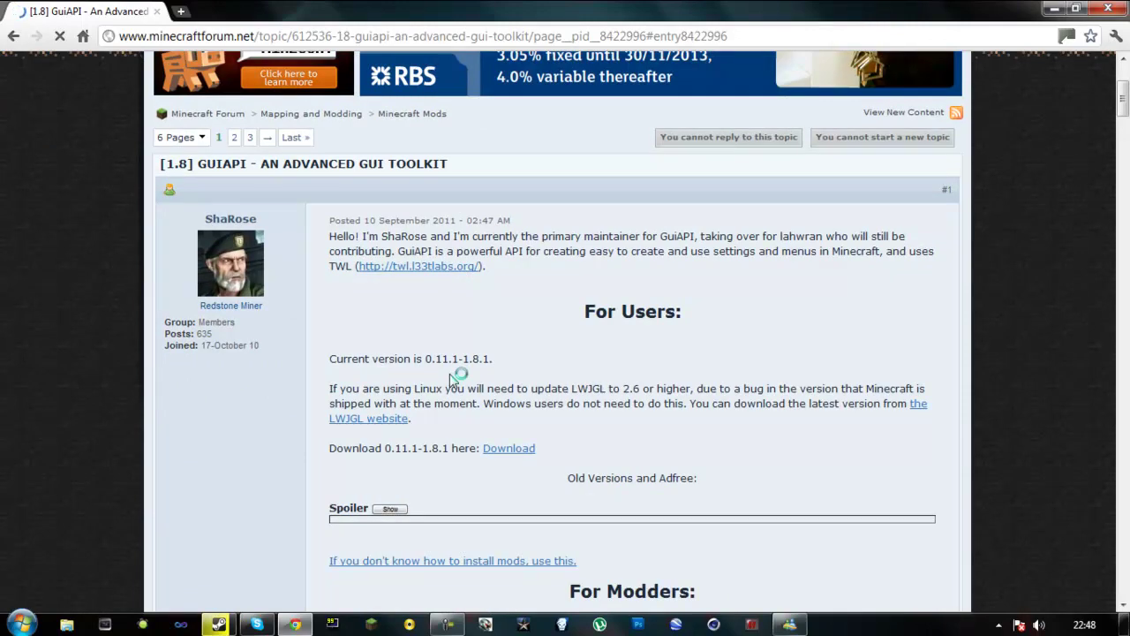
pyautogui.scroll(-1, 456, 379)
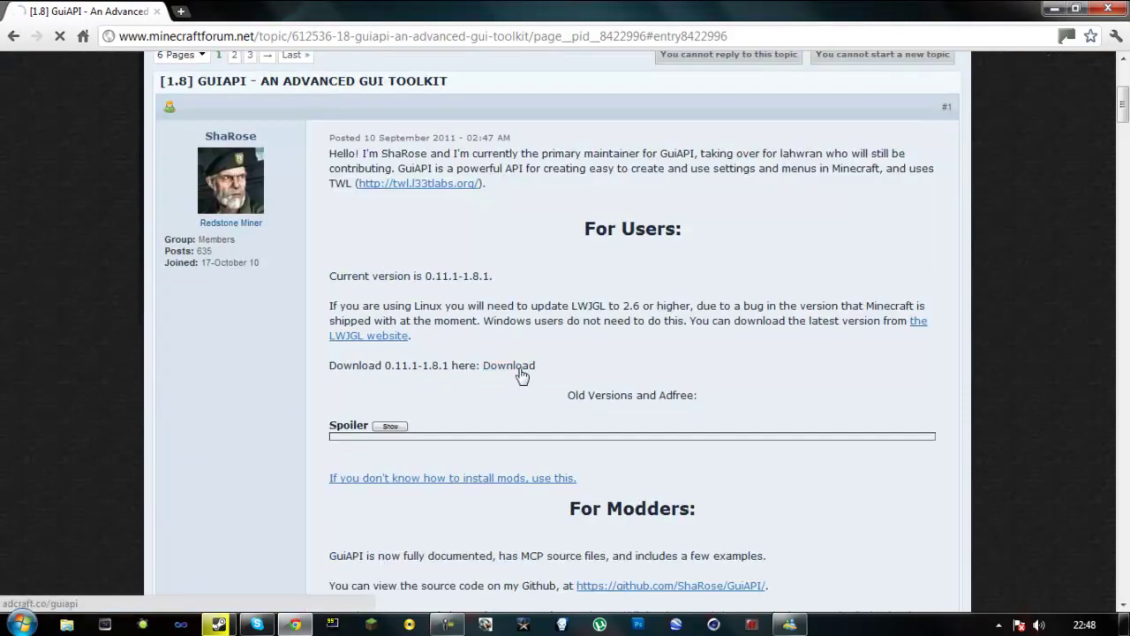
pyautogui.click(521, 373)
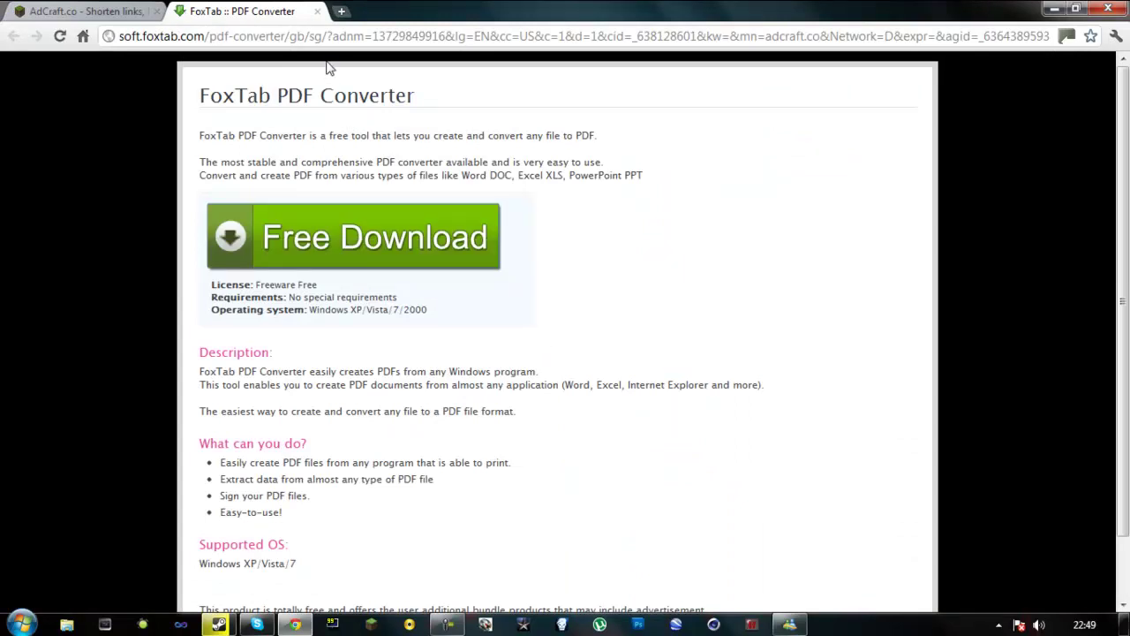
# Close the FoxTab advertisement tab and save the GuiAPI-0.11.1-1.8.1 mod archive to the Downloads folder.
pyautogui.click(317, 12)
pyautogui.scroll(-3, 626, 283)
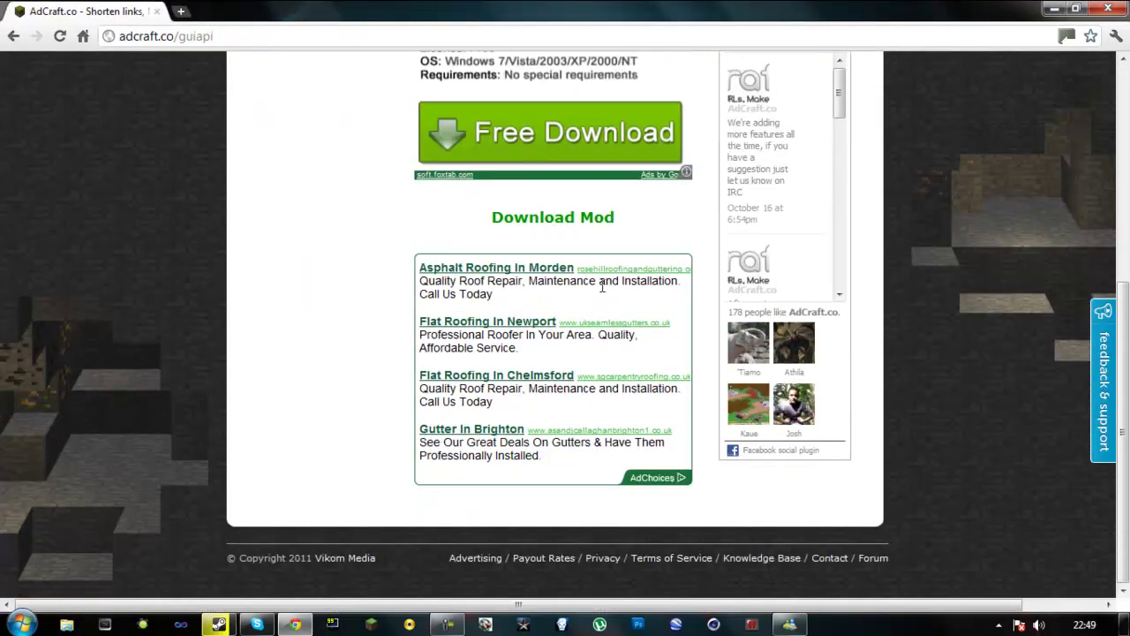
pyautogui.click(541, 217)
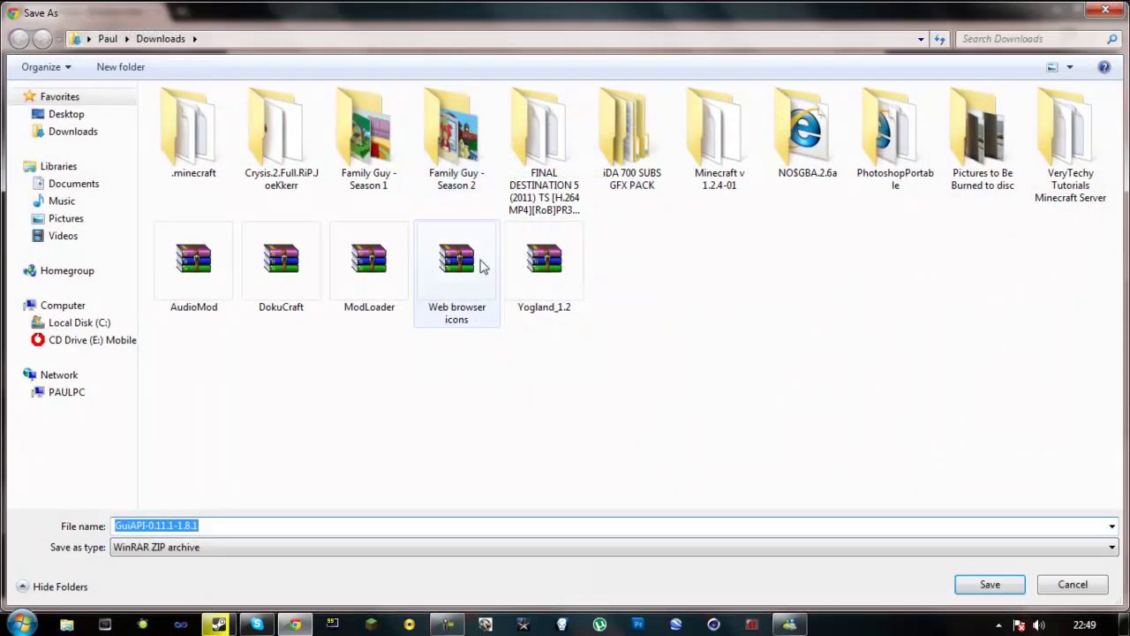
pyautogui.press('Return')
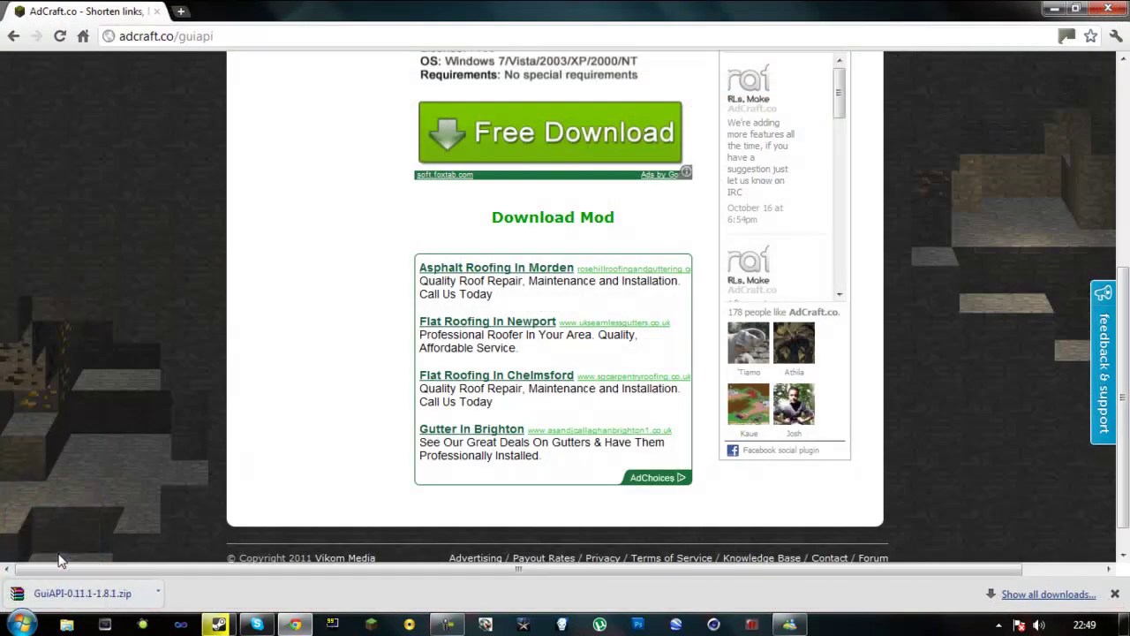
# Return to the Mo' Creatures thread, expand its install instructions again, and open the ModLoader plus AudioMod thread.
pyautogui.click(13, 36)
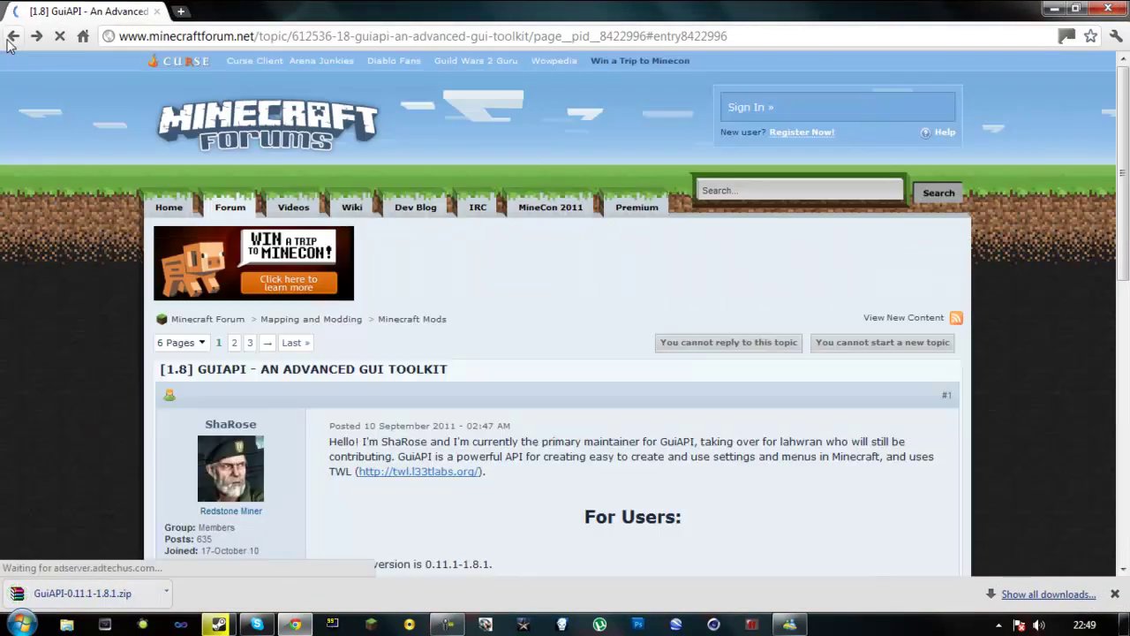
pyautogui.click(13, 37)
pyautogui.scroll(-15, 655, 281)
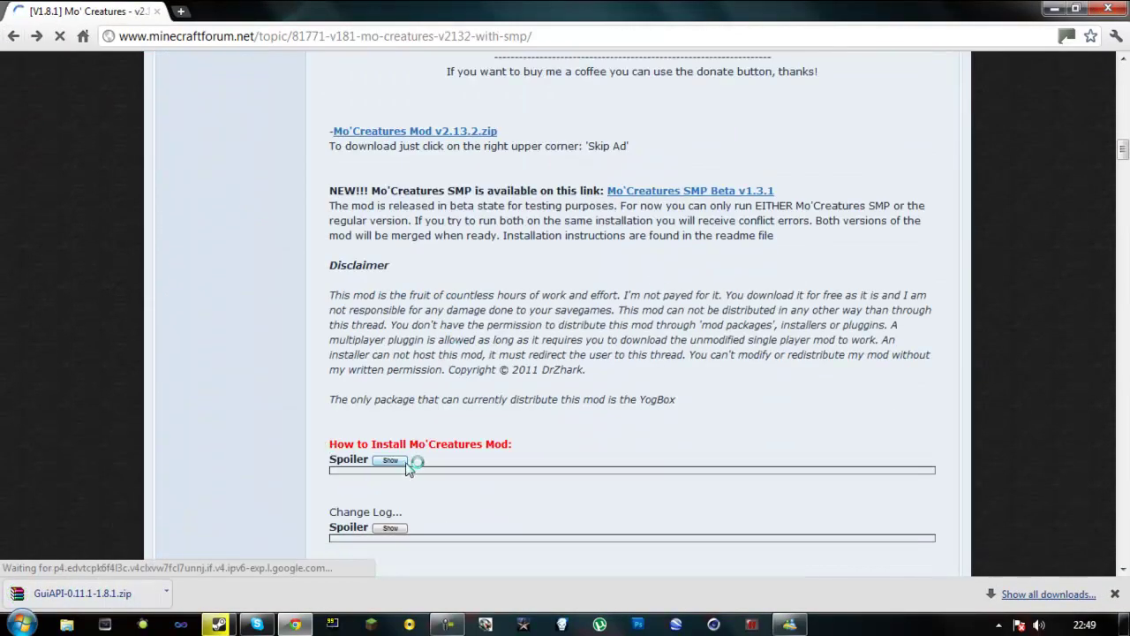
pyautogui.click(404, 462)
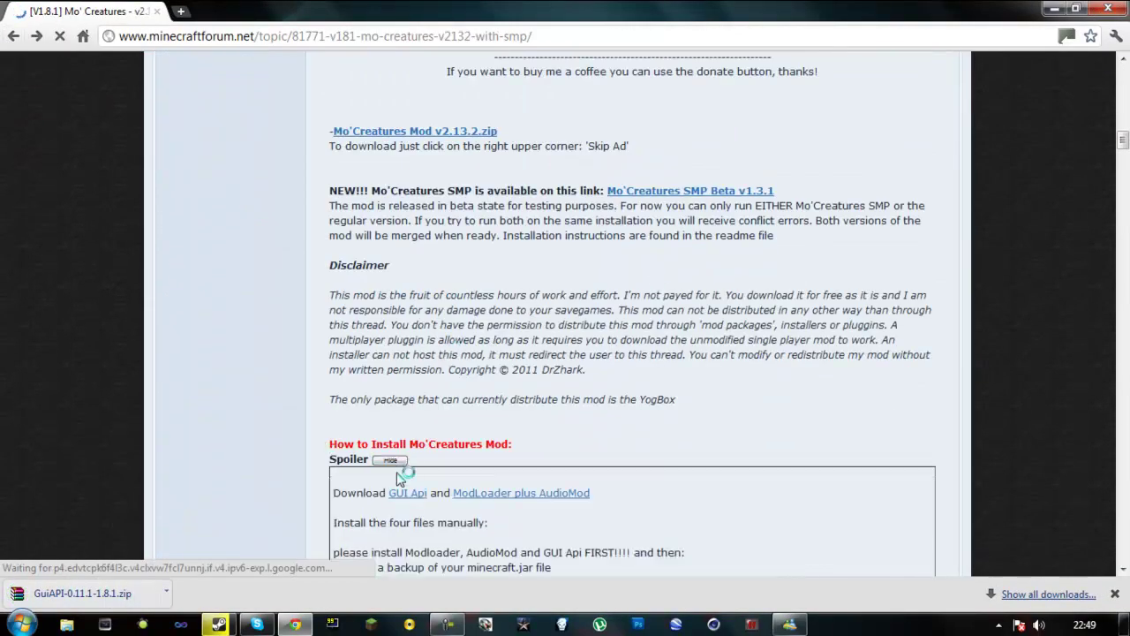
pyautogui.click(508, 497)
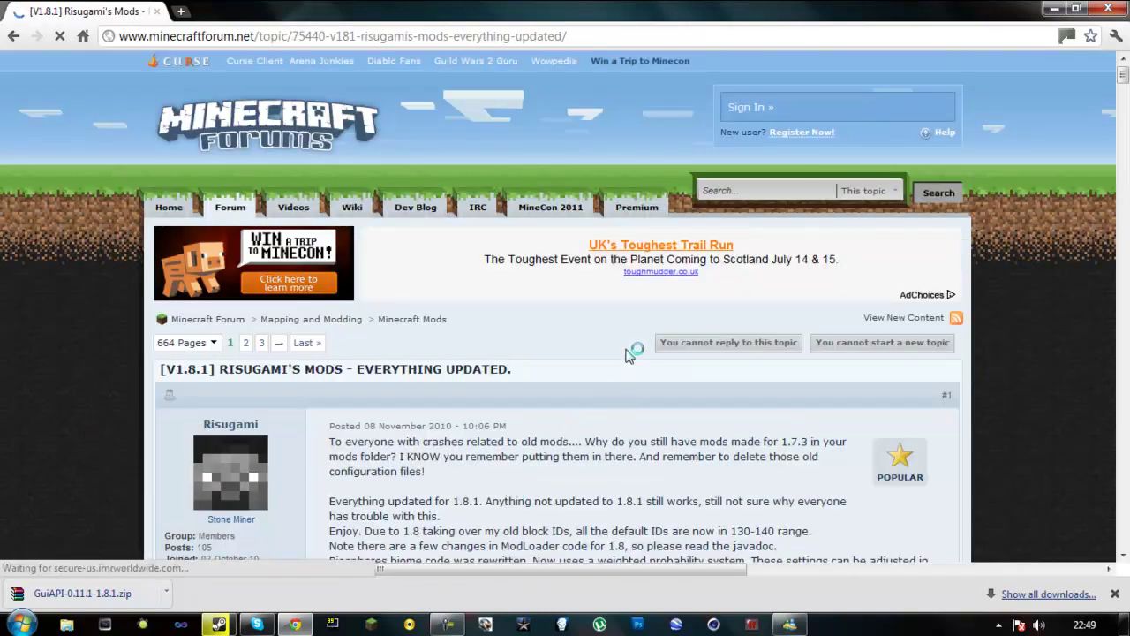
# Find ModLoader Beta 1.8.1 in Risugami's mod list and start its direct download.
pyautogui.scroll(-2, 583, 300)
pyautogui.scroll(-15, 583, 287)
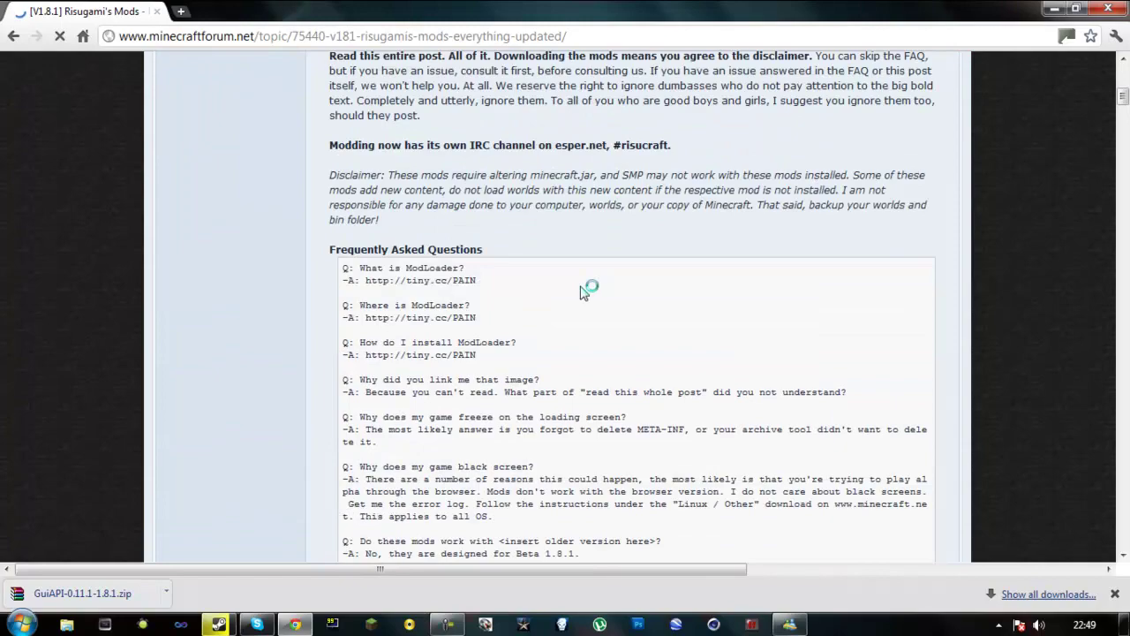
pyautogui.scroll(-3, 546, 305)
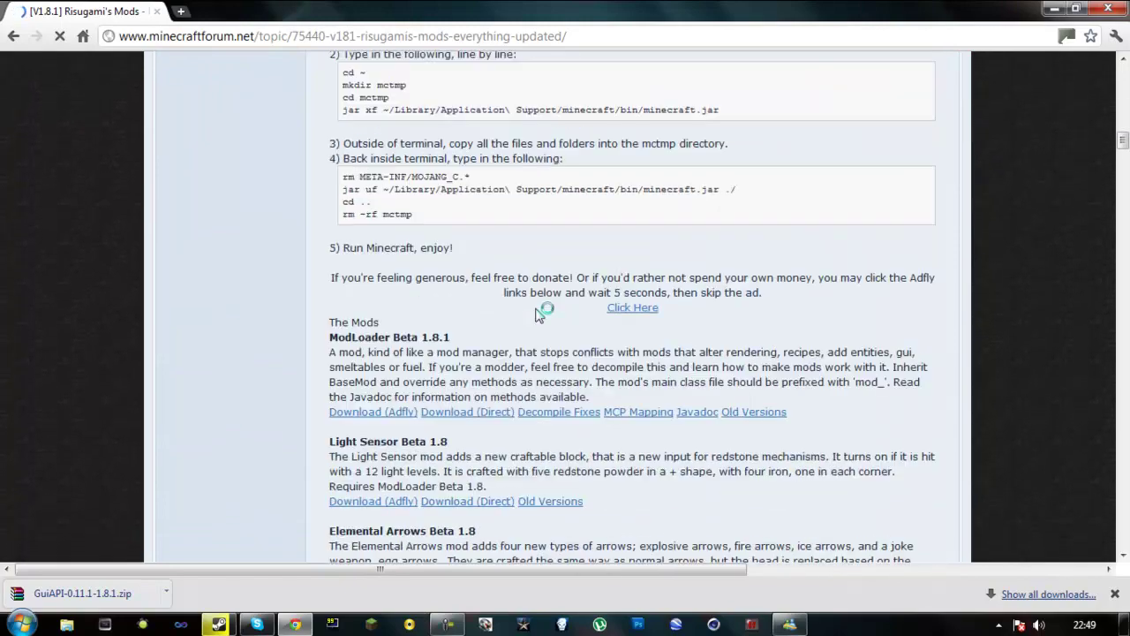
pyautogui.click(424, 413)
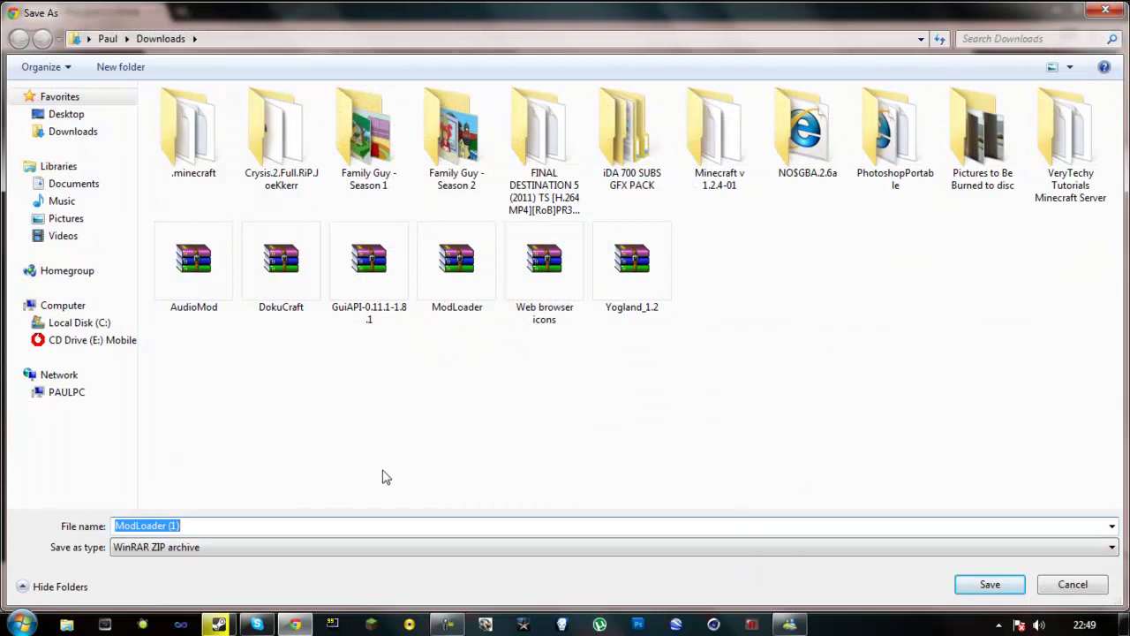
# Delete the old ModLoader archive from Downloads and save the new one as ModLoader, replacing any existing file.
pyautogui.click(448, 306)
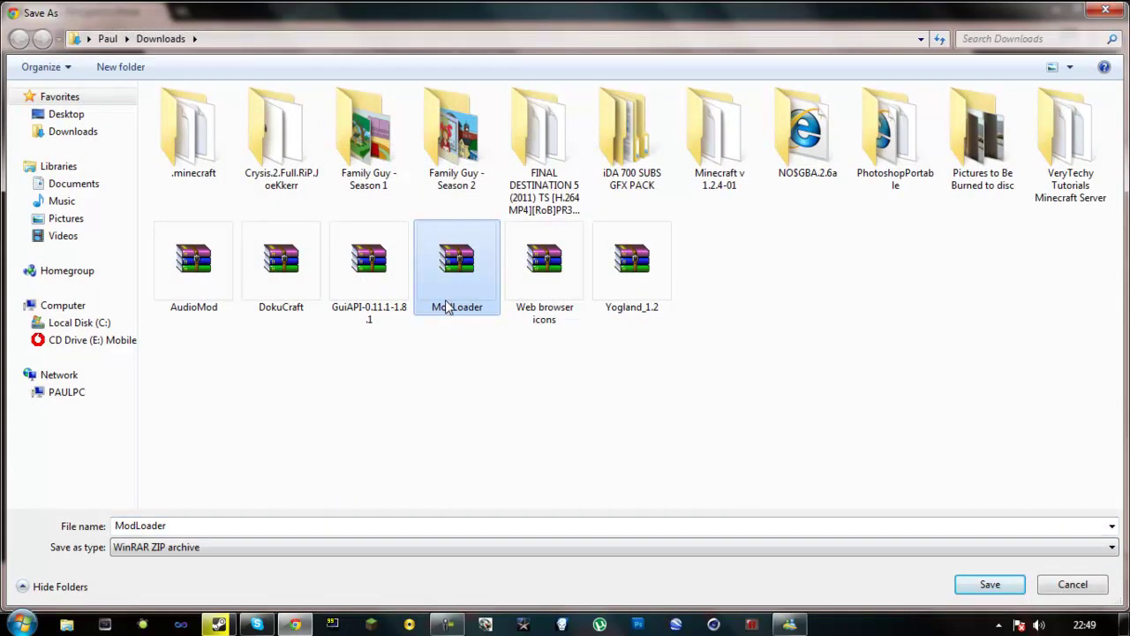
pyautogui.press('Delete')
pyautogui.press('Return')
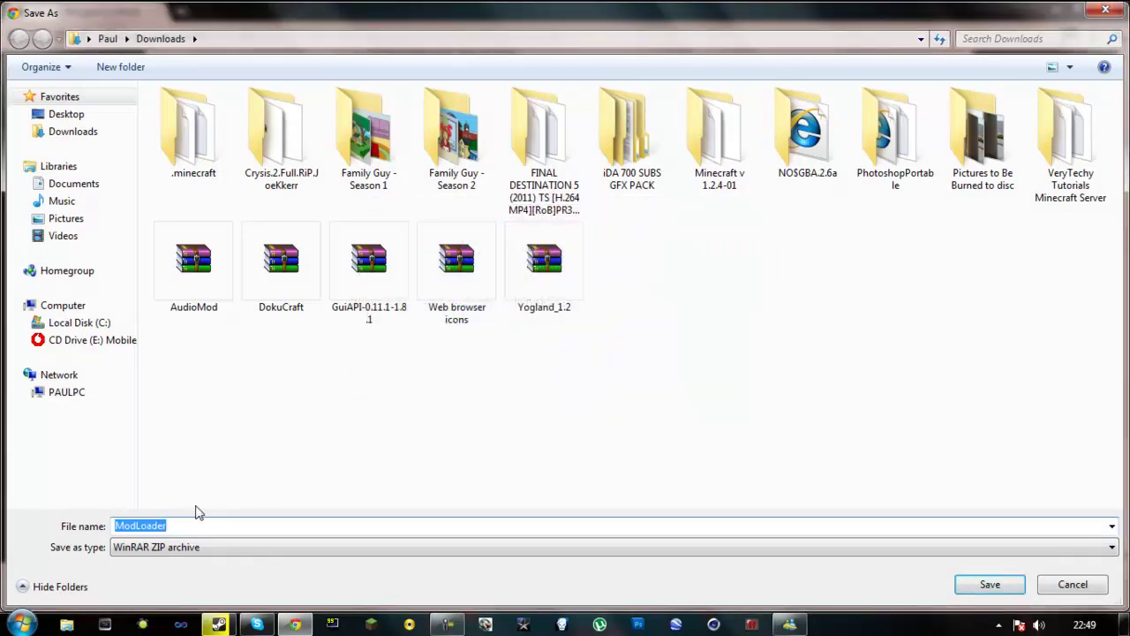
pyautogui.click(177, 522)
pyautogui.press('Return')
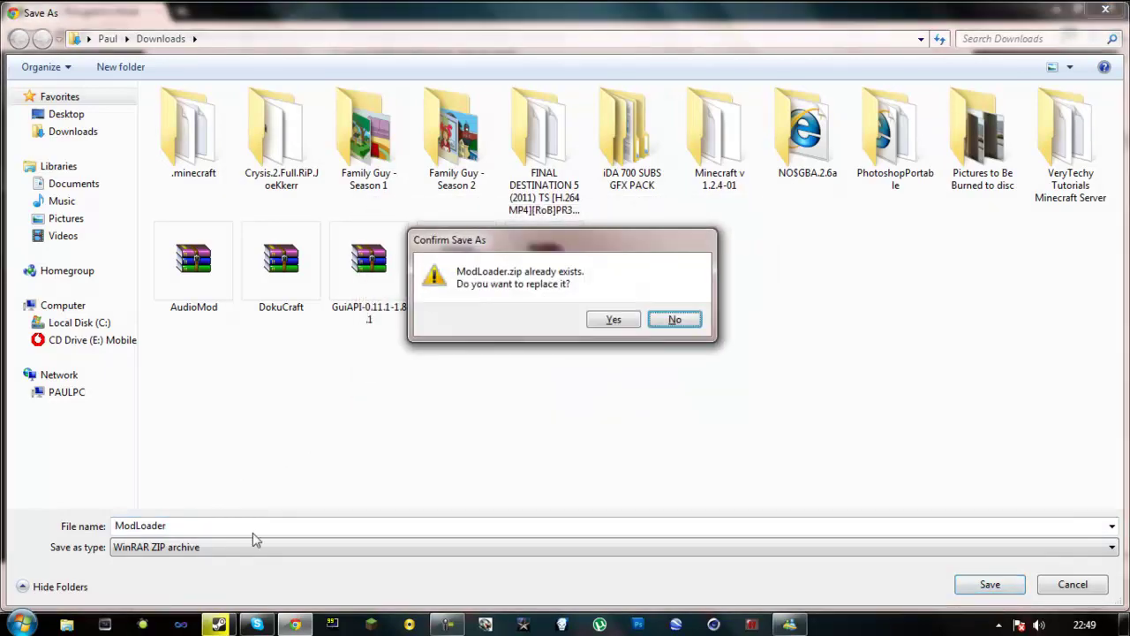
pyautogui.click(615, 319)
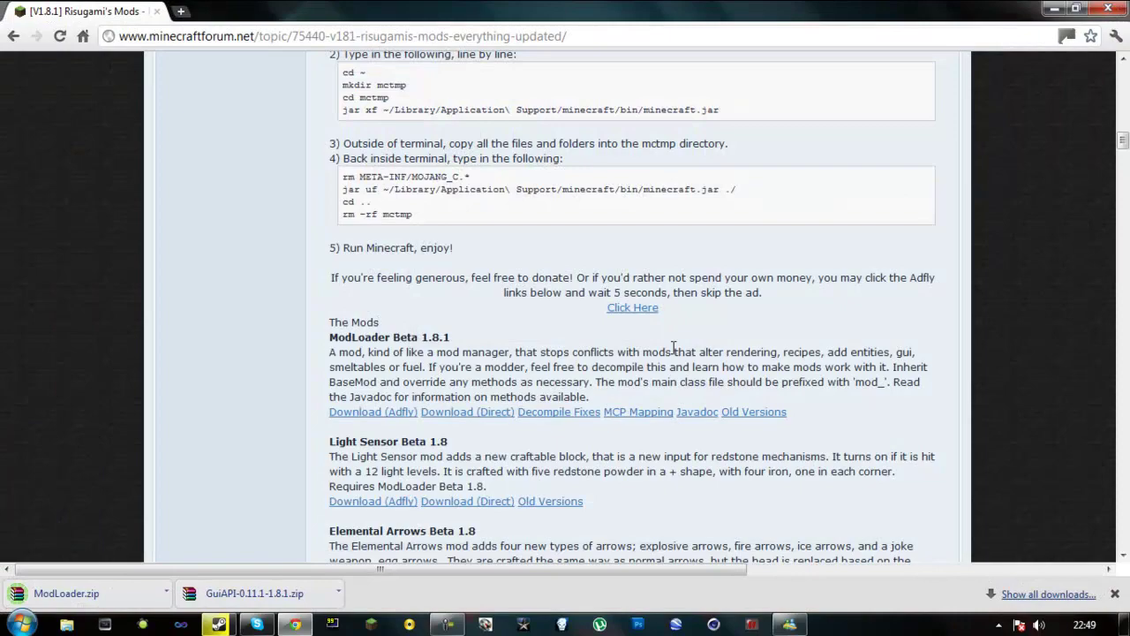
# Find AudioMod Beta 1.8 in Risugami's mod list and start its direct download.
pyautogui.scroll(-5, 958, 407)
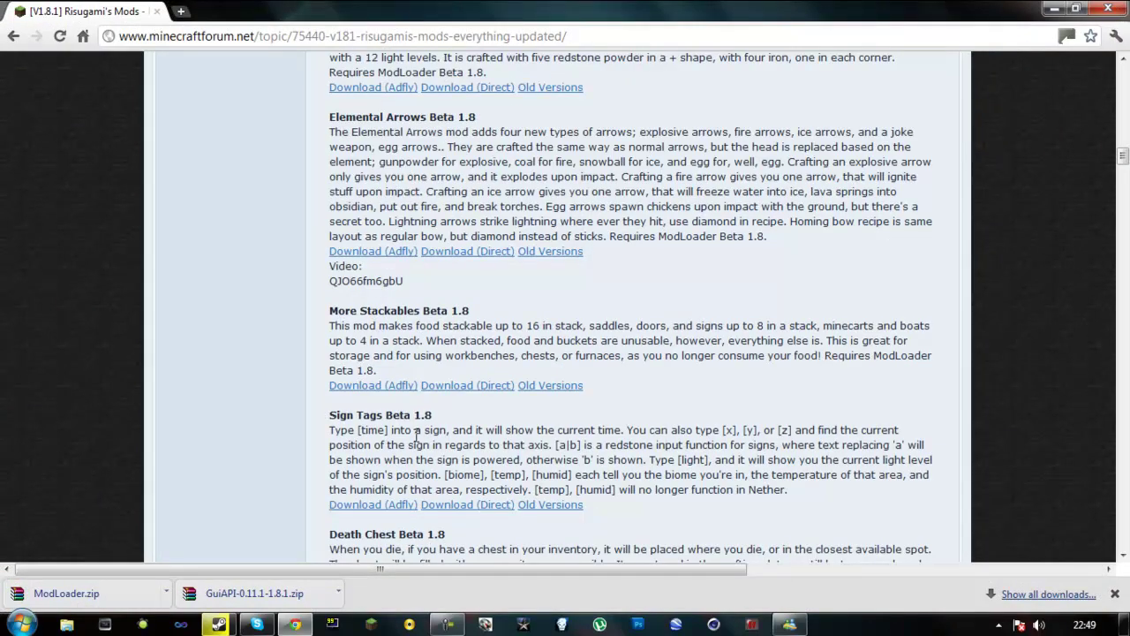
pyautogui.scroll(-3, 417, 439)
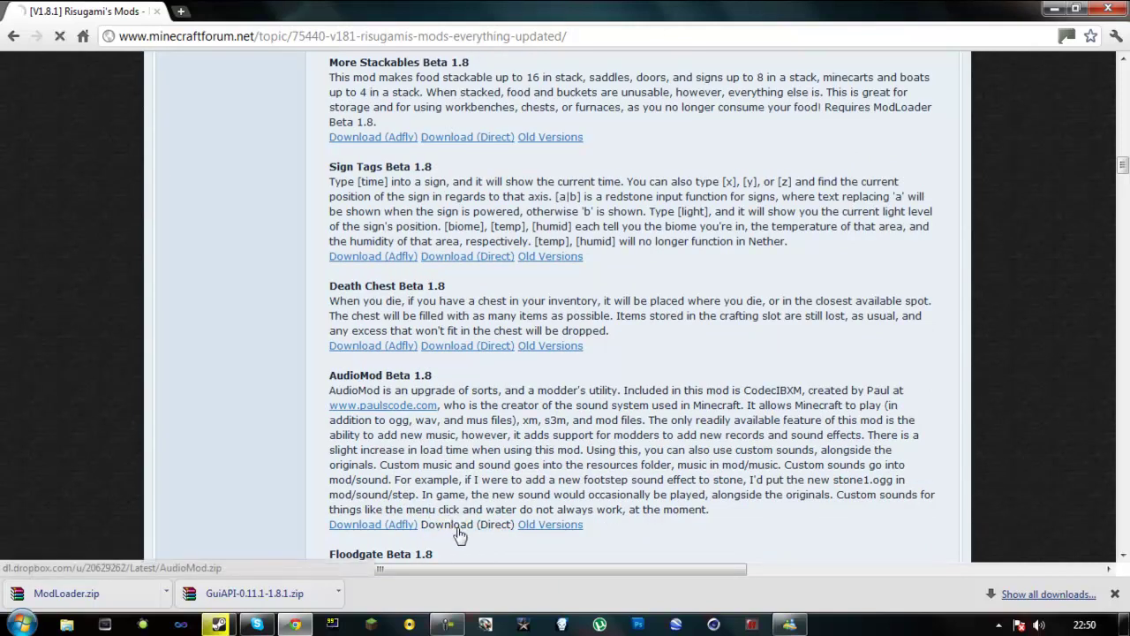
pyautogui.click(459, 528)
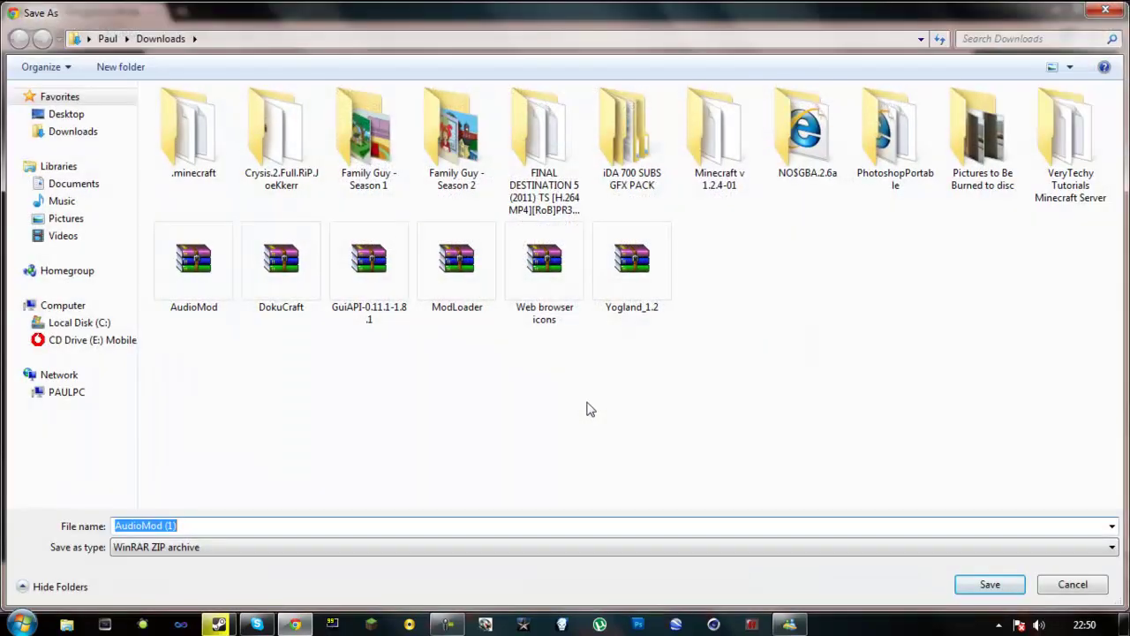
# Delete the old AudioMod archive from Downloads and save the new one as AudioMod, replacing any existing file.
pyautogui.click(221, 273)
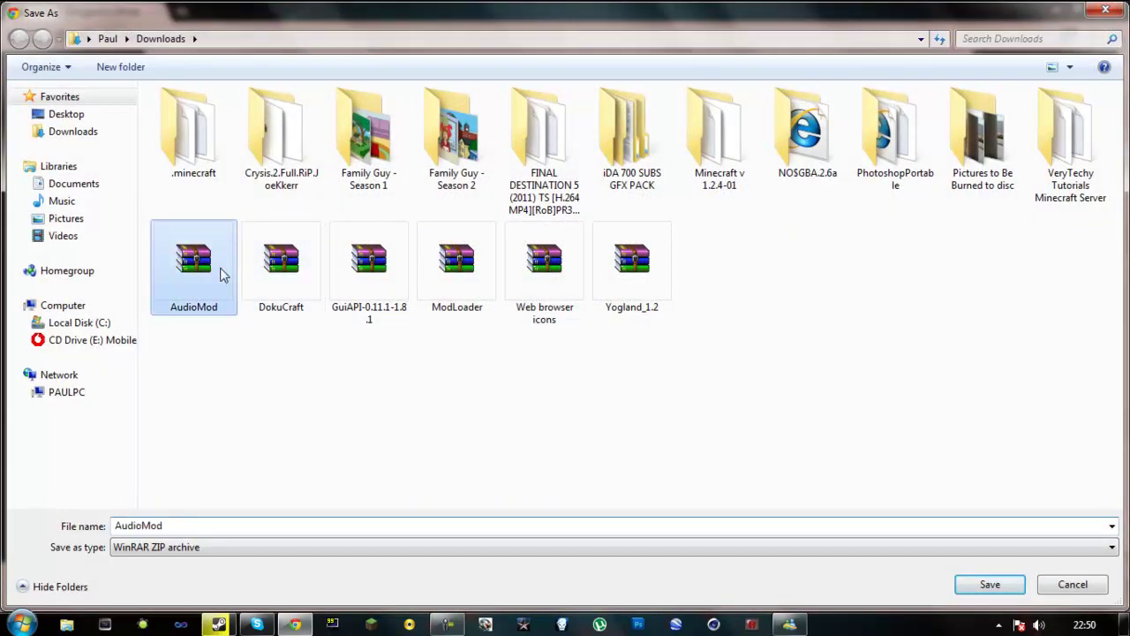
pyautogui.press('Delete')
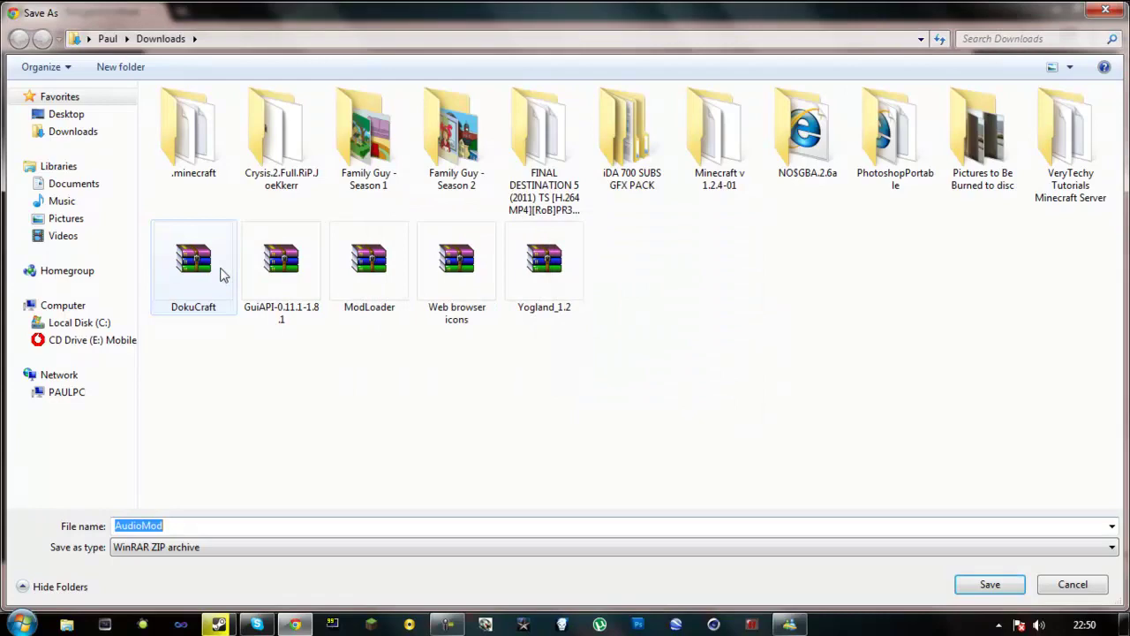
pyautogui.click(212, 521)
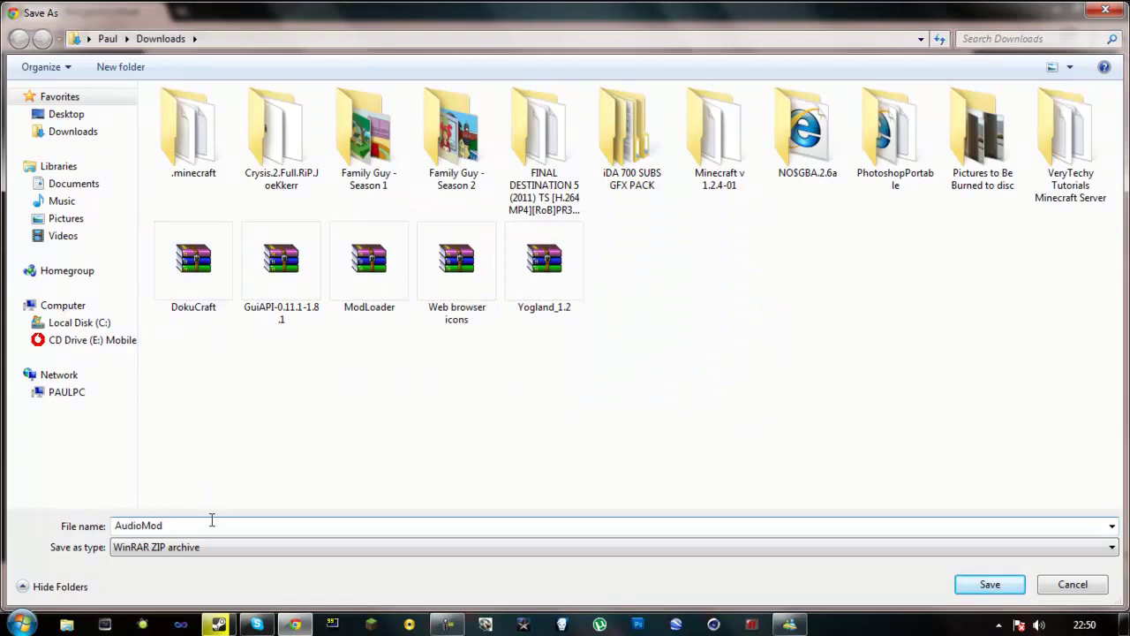
pyautogui.press('Return')
pyautogui.click(611, 318)
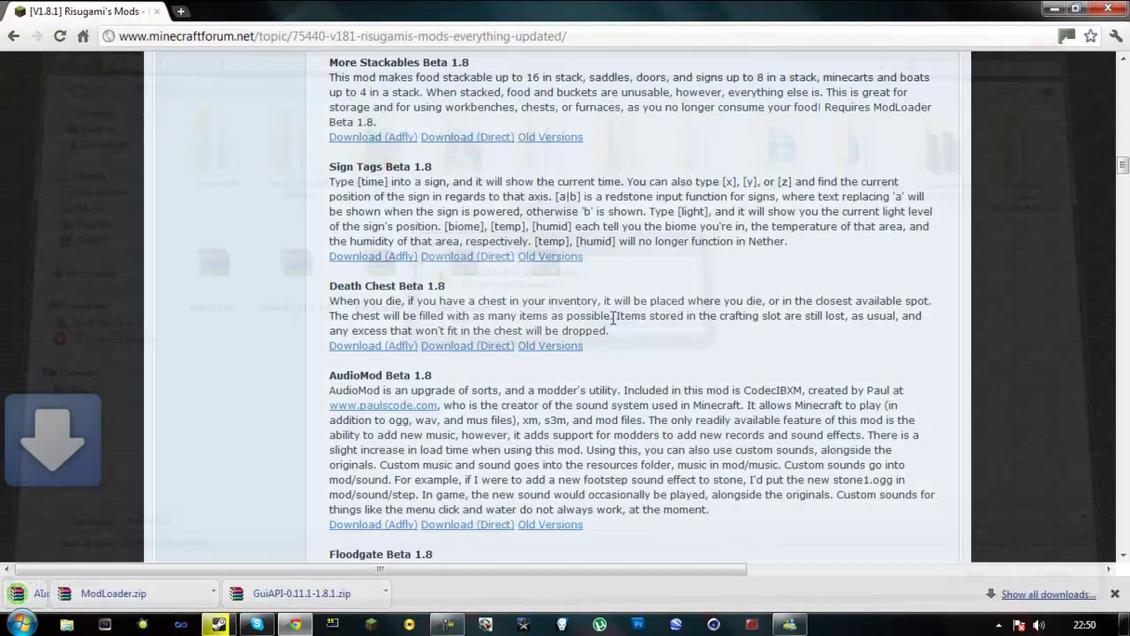
# Go back to the Mo' Creatures thread and open the Mo'Creatures Mod v2.13.2.zip download link.
pyautogui.scroll(15, 612, 318)
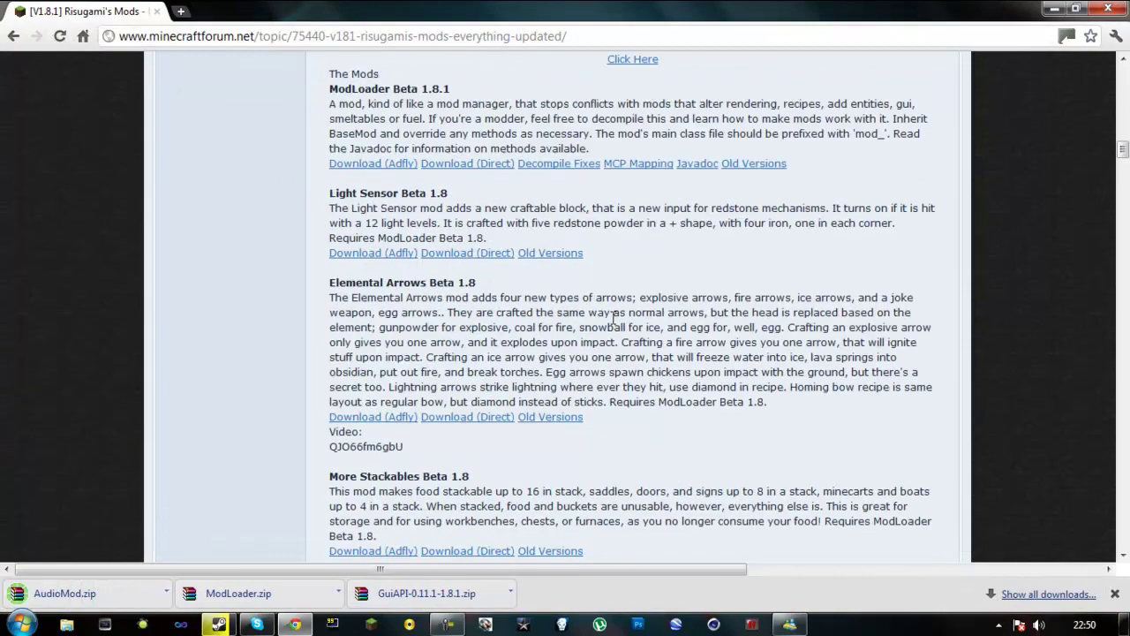
pyautogui.click(11, 38)
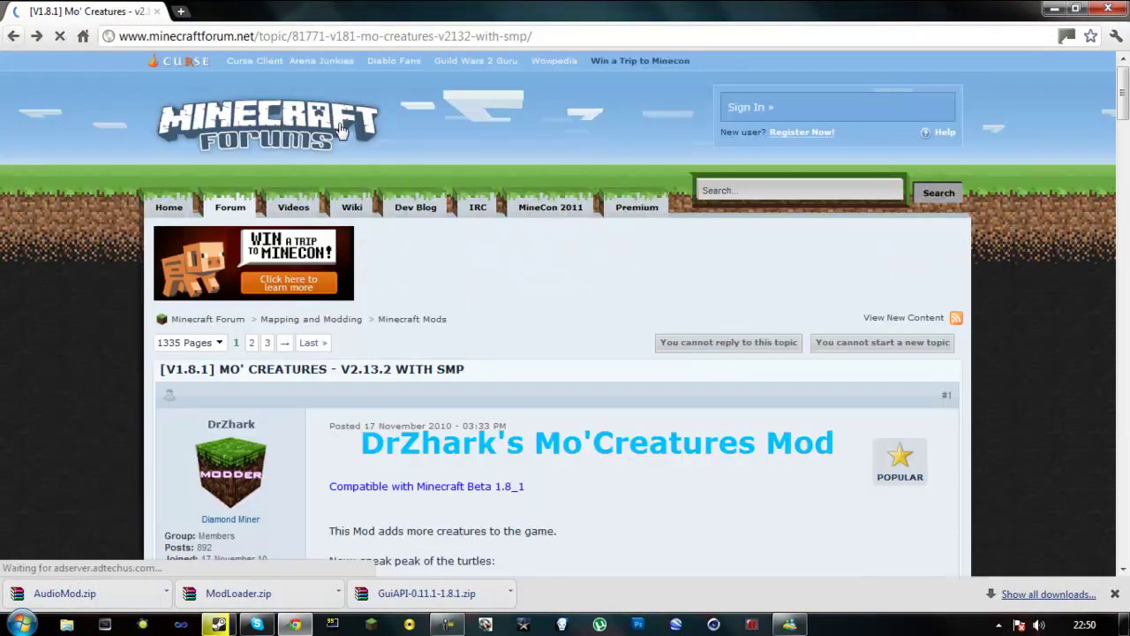
pyautogui.scroll(-15, 468, 327)
pyautogui.scroll(-8, 468, 327)
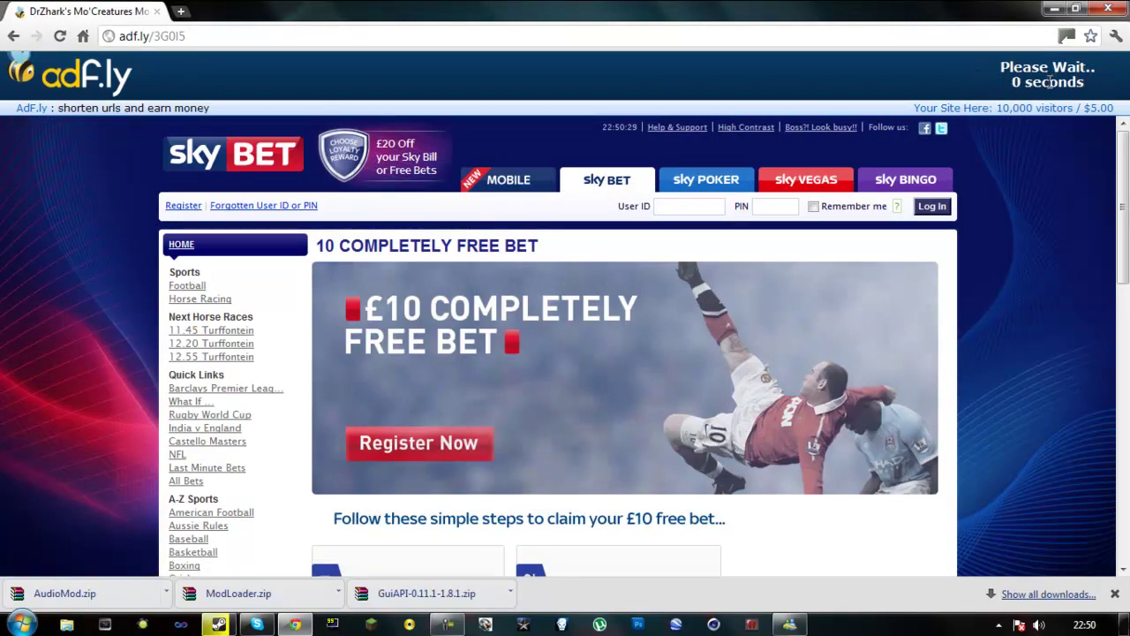
# Skip the adf.ly advertisement and save DrZhark's Mo'Creatures Mod v2.13.2 from MediaFire to the Downloads folder.
pyautogui.click(1051, 78)
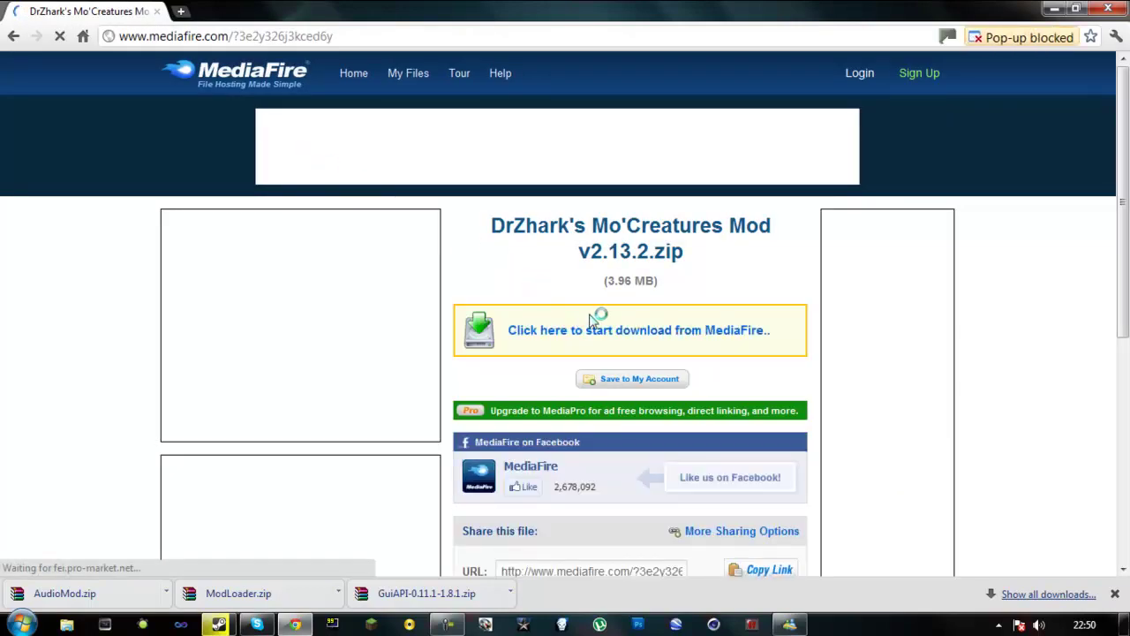
pyautogui.click(641, 341)
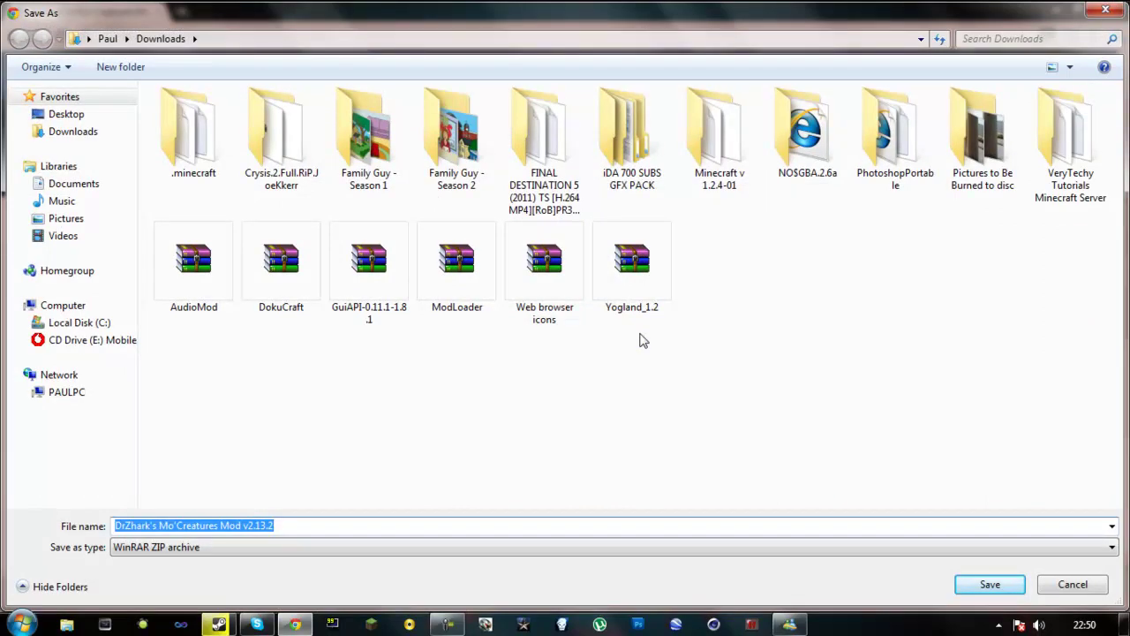
pyautogui.press('Return')
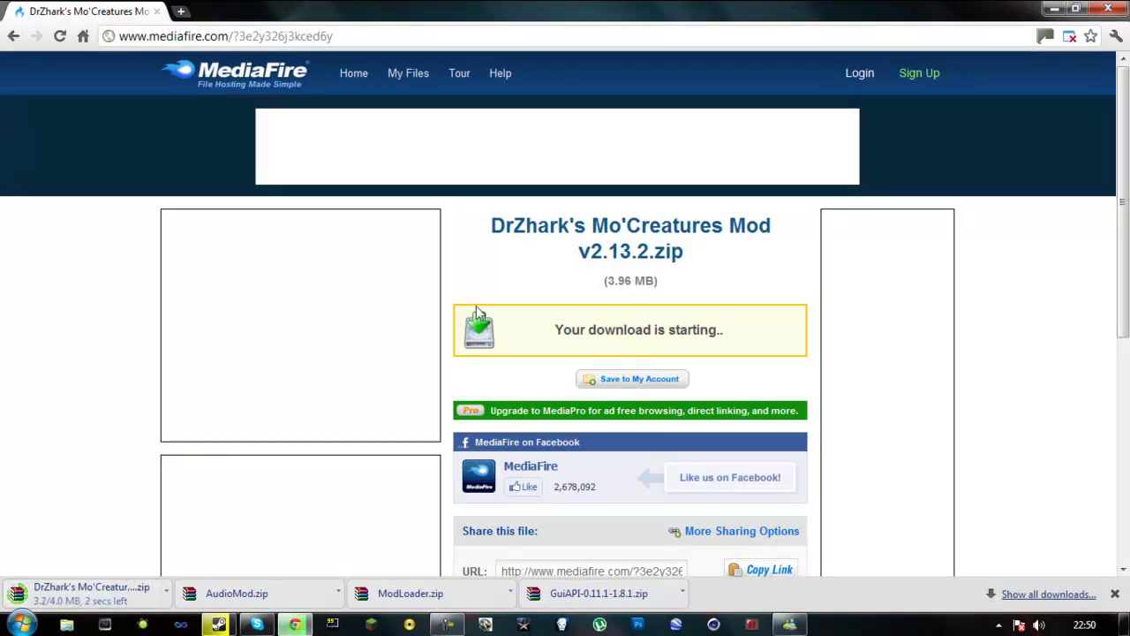
# Close the browser once the download finishes and open the bin folder inside .minecraft through %appdata%.
pyautogui.click(1109, 9)
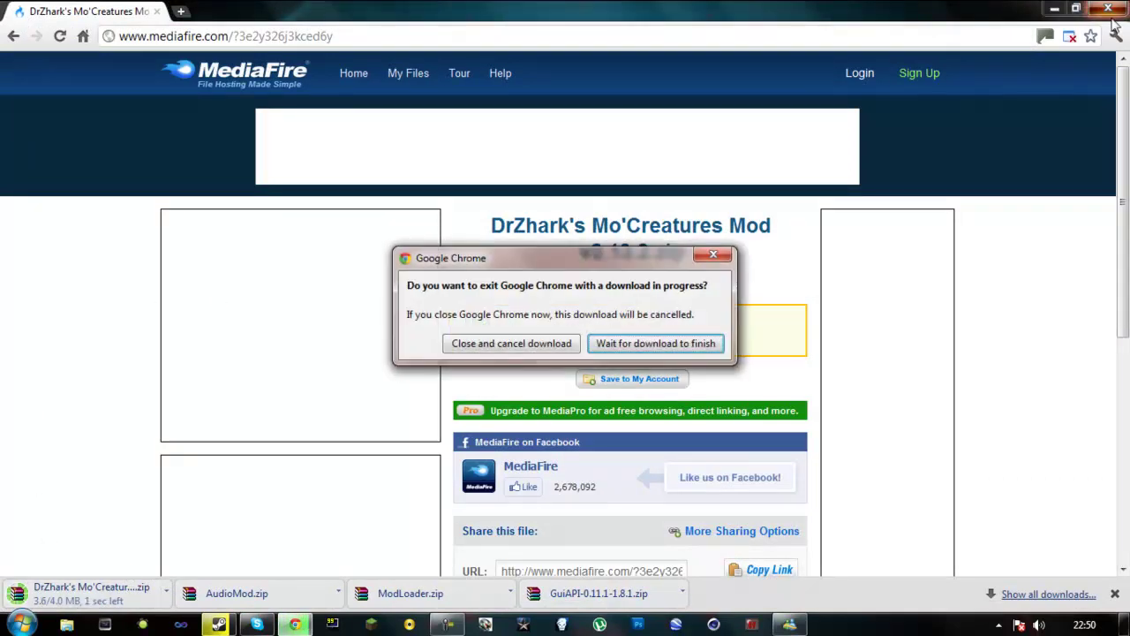
pyautogui.click(640, 343)
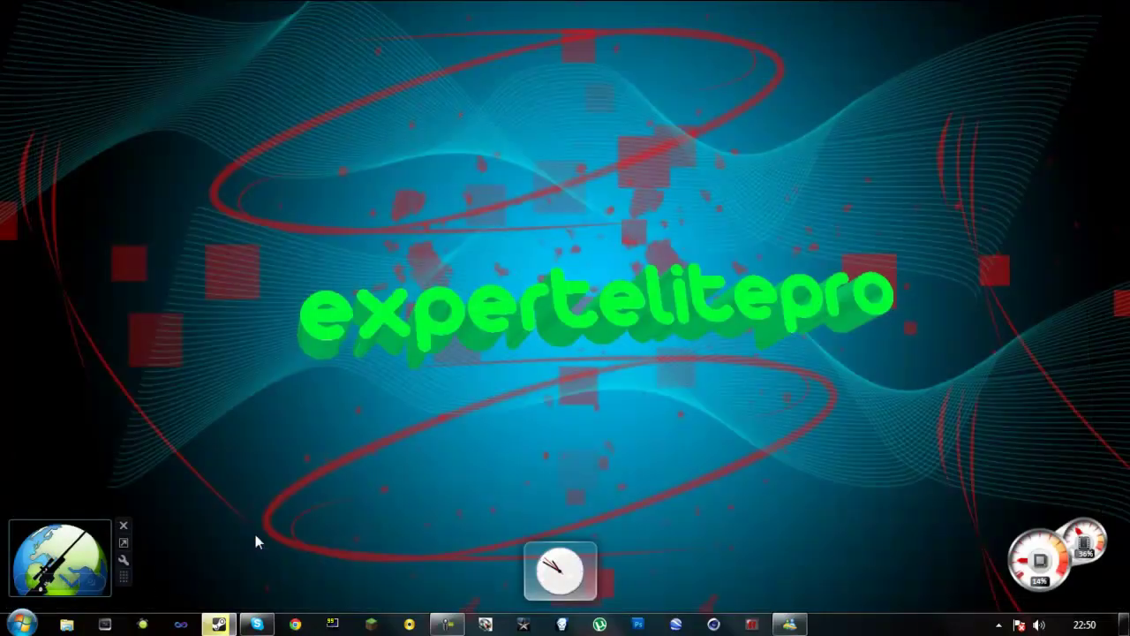
pyautogui.click(68, 626)
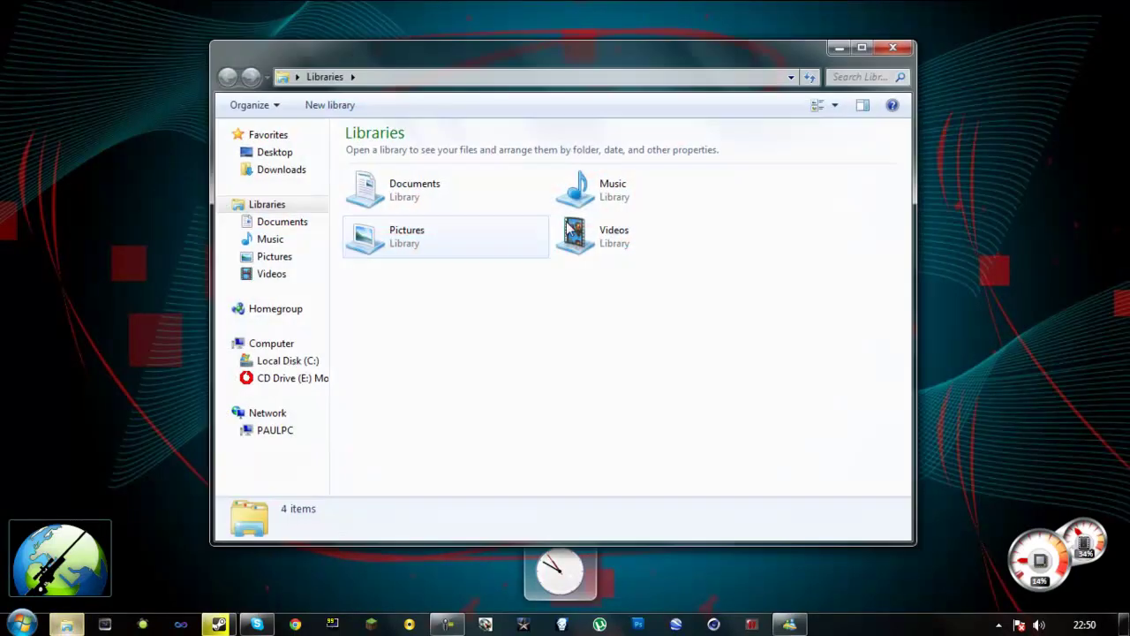
pyautogui.click(543, 78)
pyautogui.write('%appdata%')
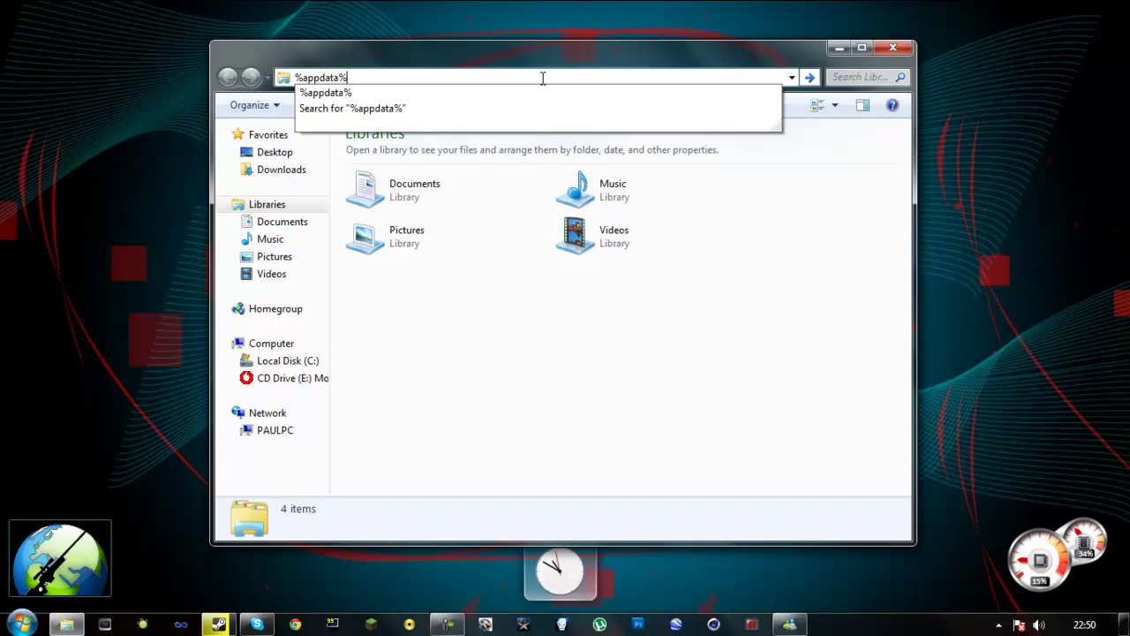
pyautogui.press('Return')
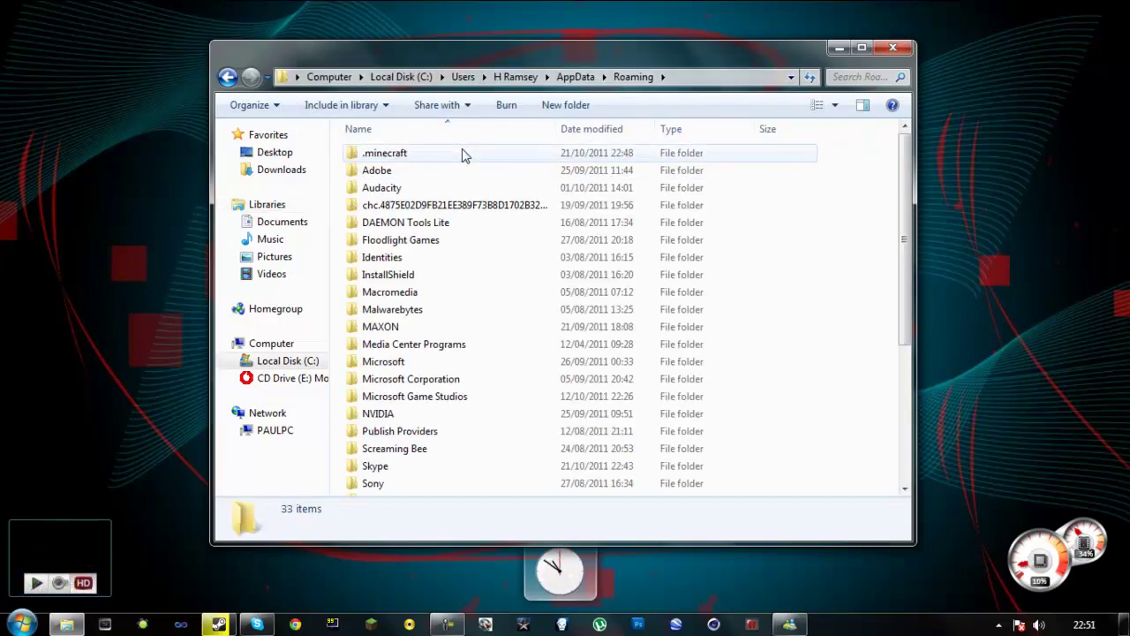
pyautogui.doubleClick(465, 156)
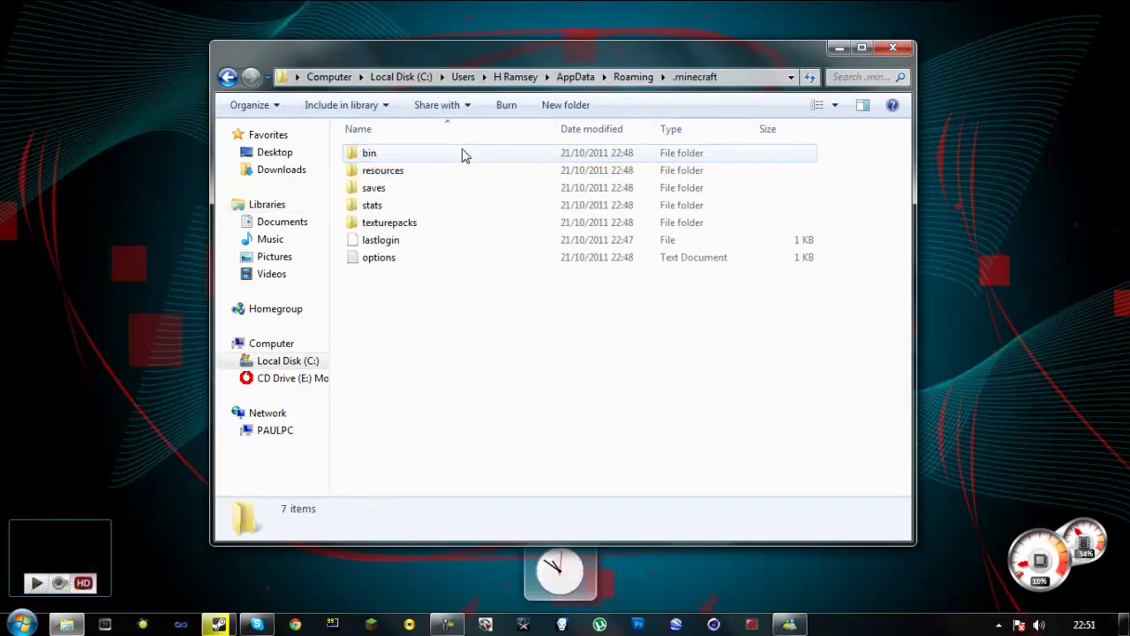
pyautogui.doubleClick(555, 156)
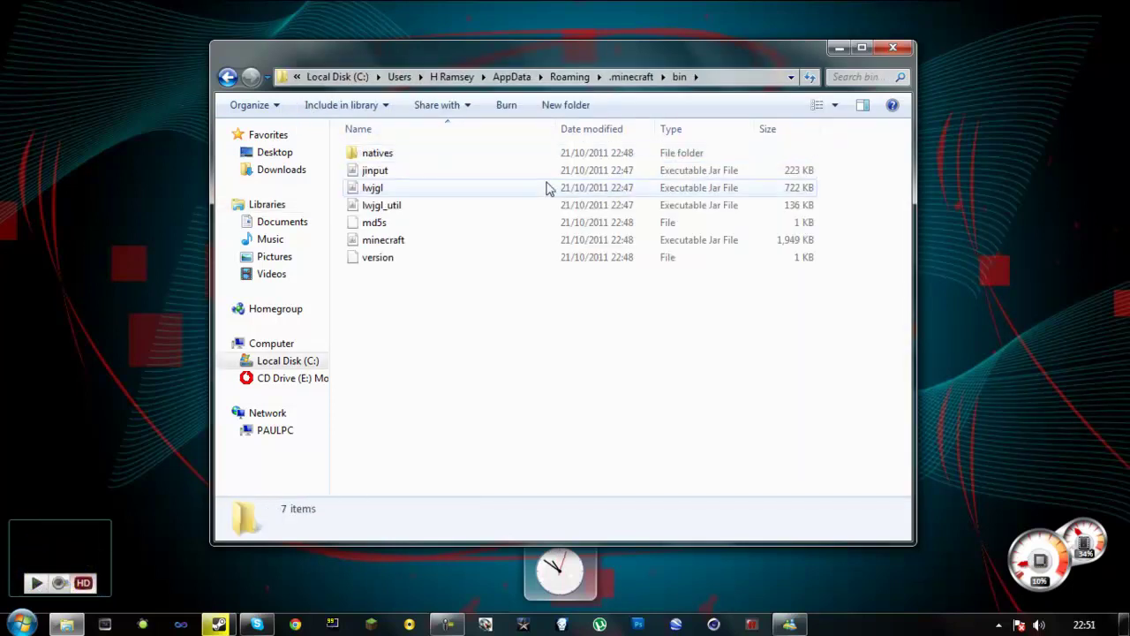
# Open the minecraft executable jar with WinRAR archiver and dismiss the licence purchase notice.
pyautogui.rightClick(532, 240)
pyautogui.rightClick(438, 243)
pyautogui.click(398, 242)
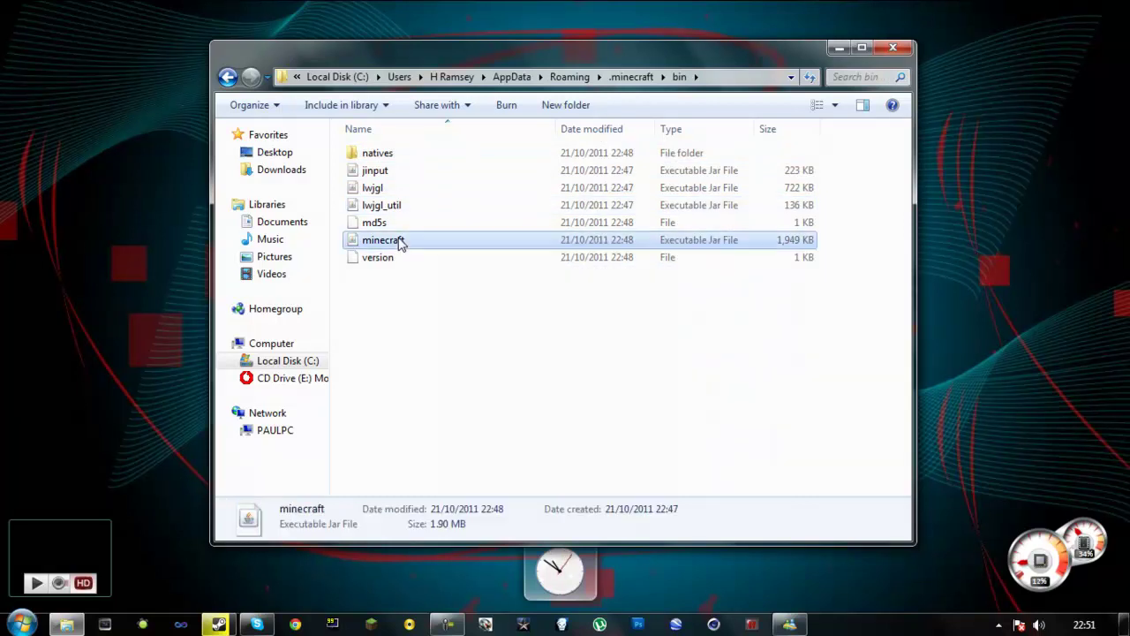
pyautogui.rightClick(398, 242)
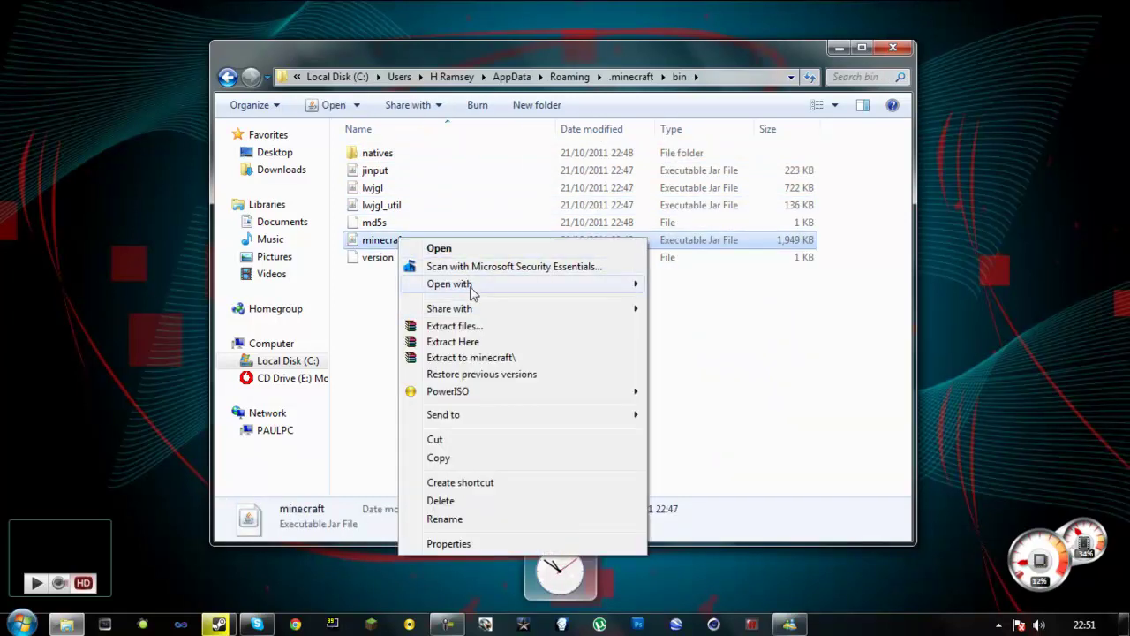
pyautogui.moveTo(459, 284)
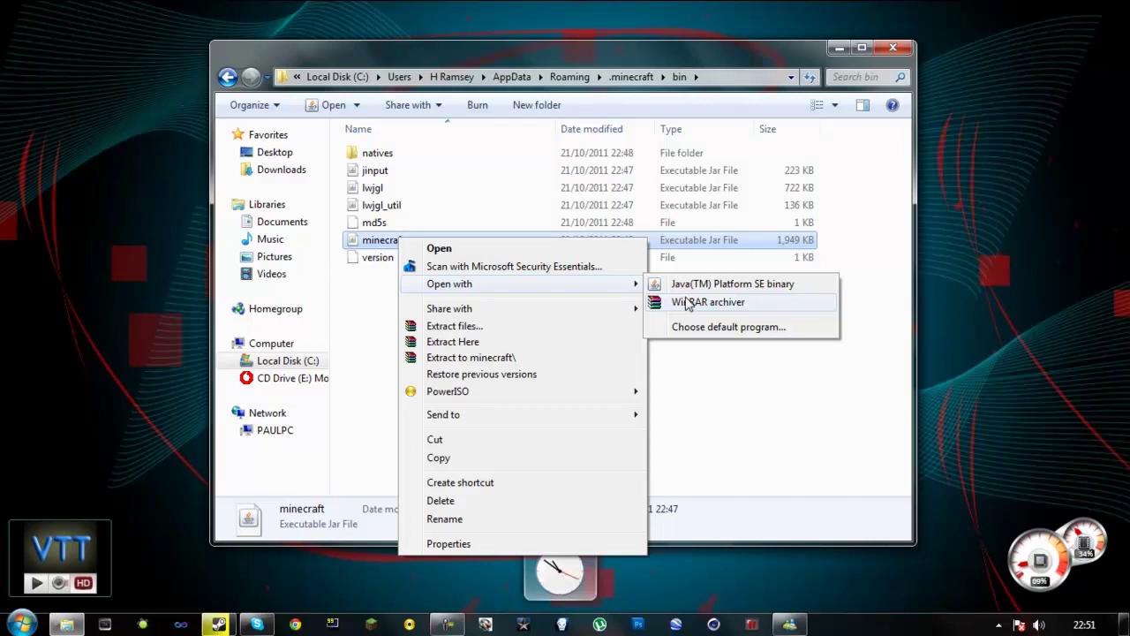
pyautogui.click(704, 303)
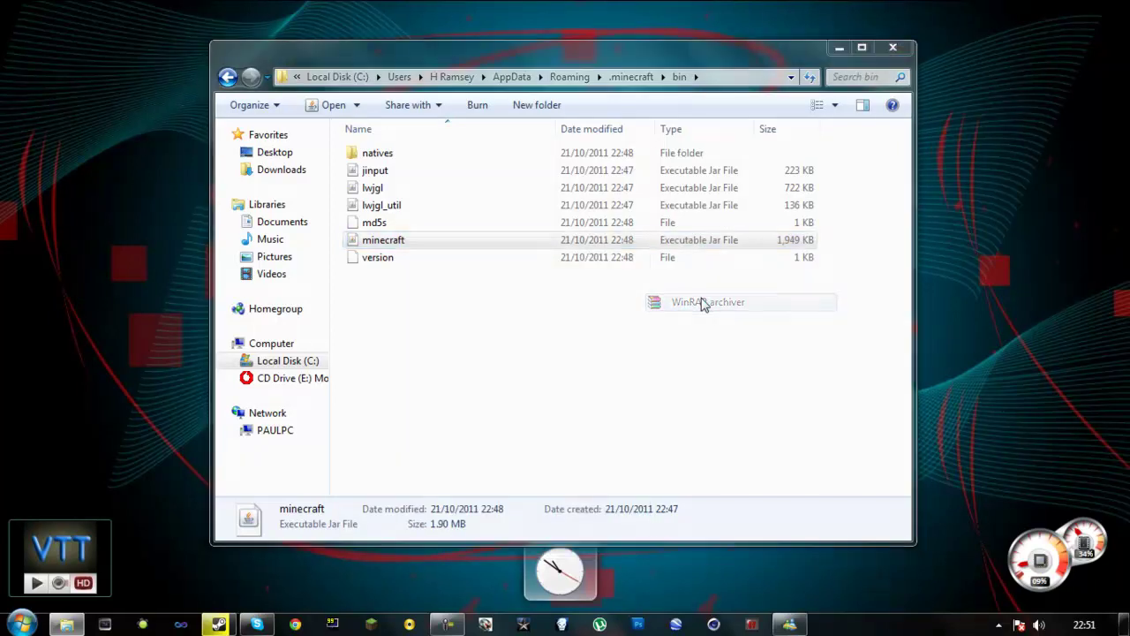
pyautogui.doubleClick(606, 33)
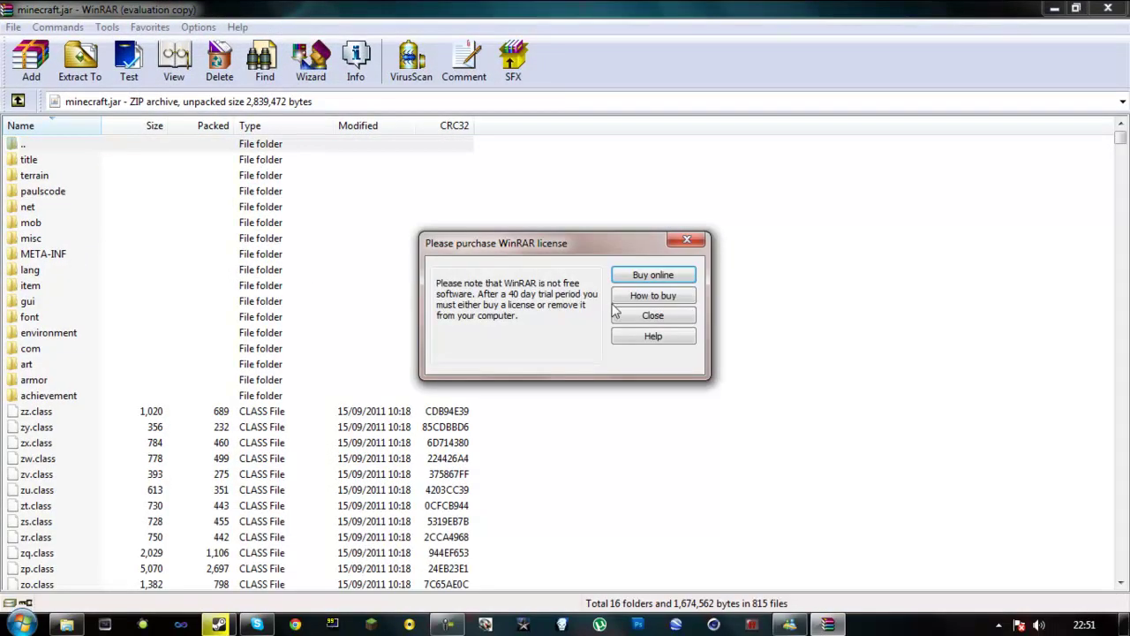
pyautogui.click(642, 317)
# Delete the META-INF folder from minecraft.jar.
pyautogui.click(39, 260)
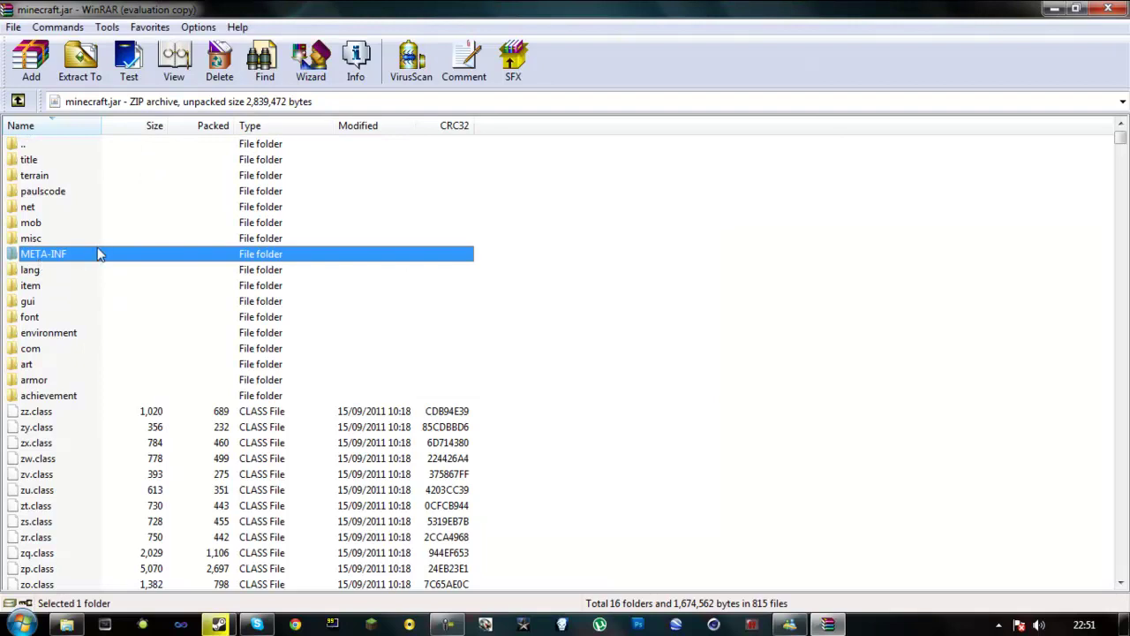
pyautogui.press('Delete')
pyautogui.press('Return')
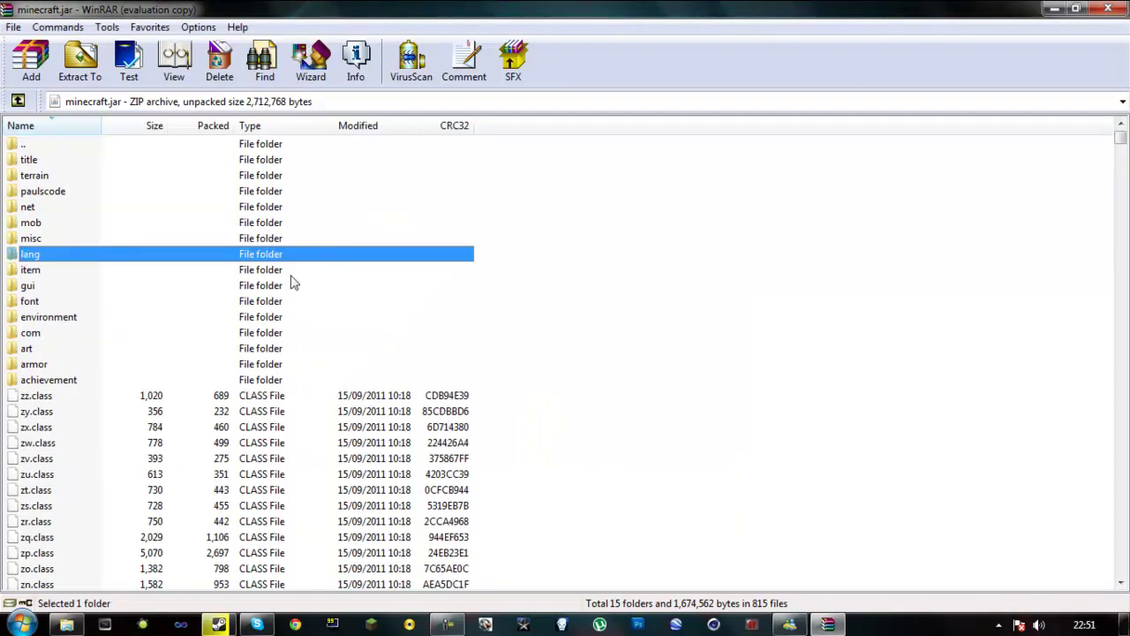
pyautogui.click(570, 309)
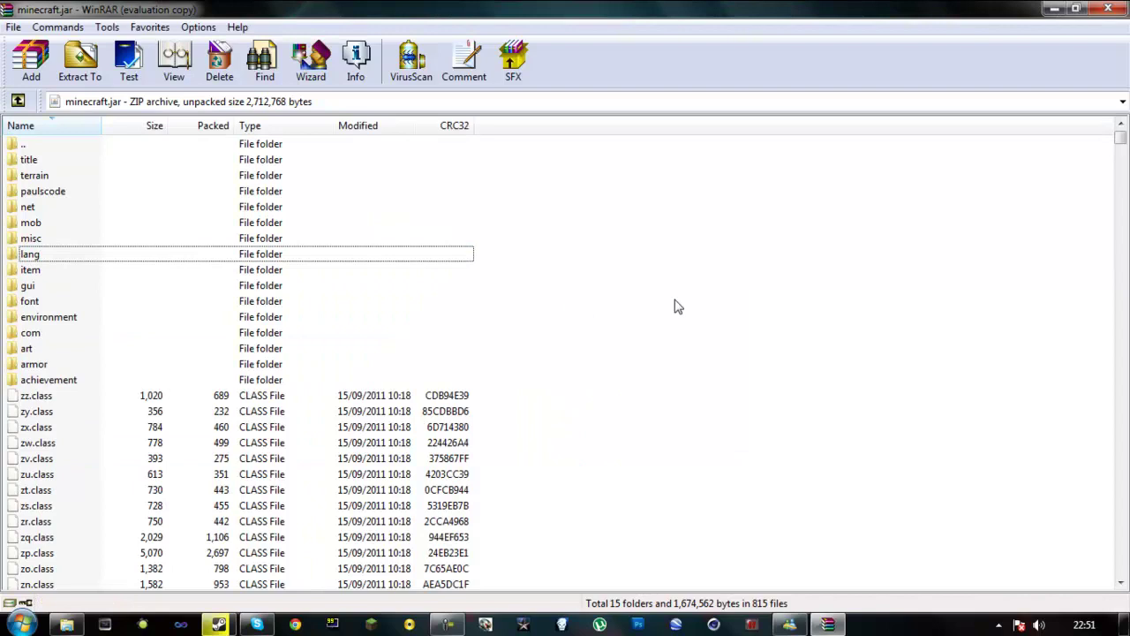
# Open the ModLoader archive from Downloads in a second file window and dismiss the WinRAR licence notice.
pyautogui.click(71, 625)
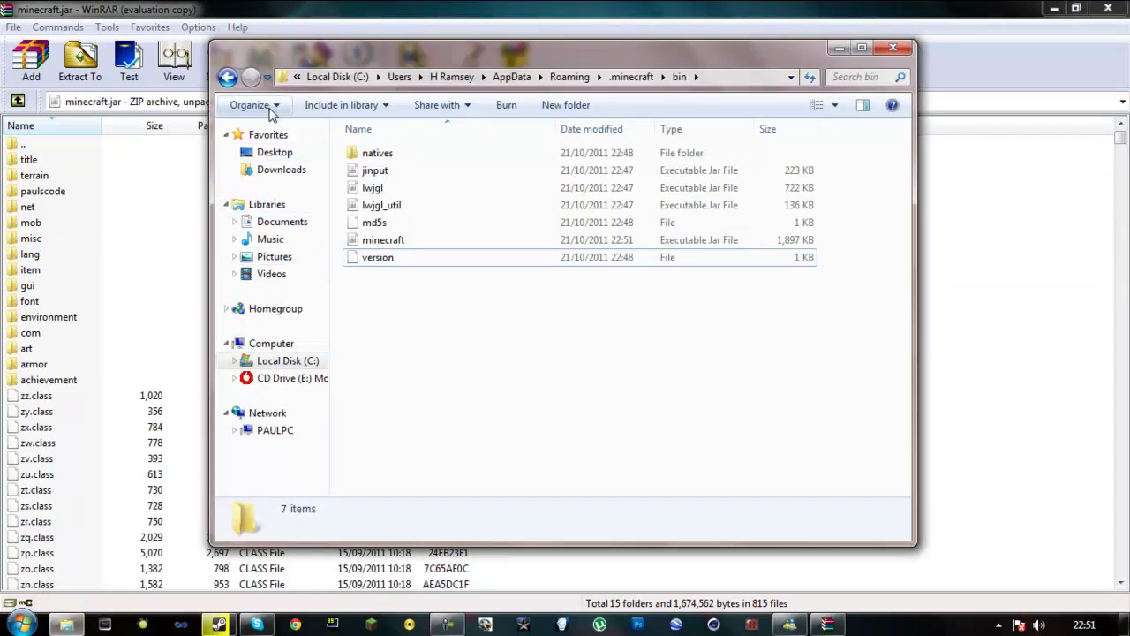
pyautogui.rightClick(66, 625)
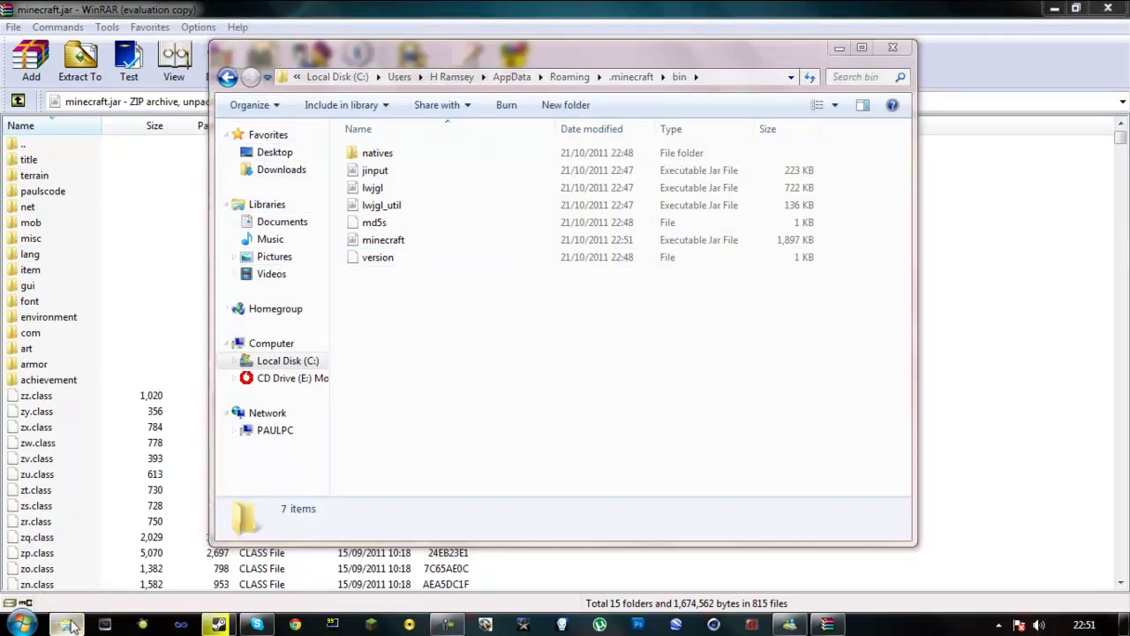
pyautogui.click(93, 547)
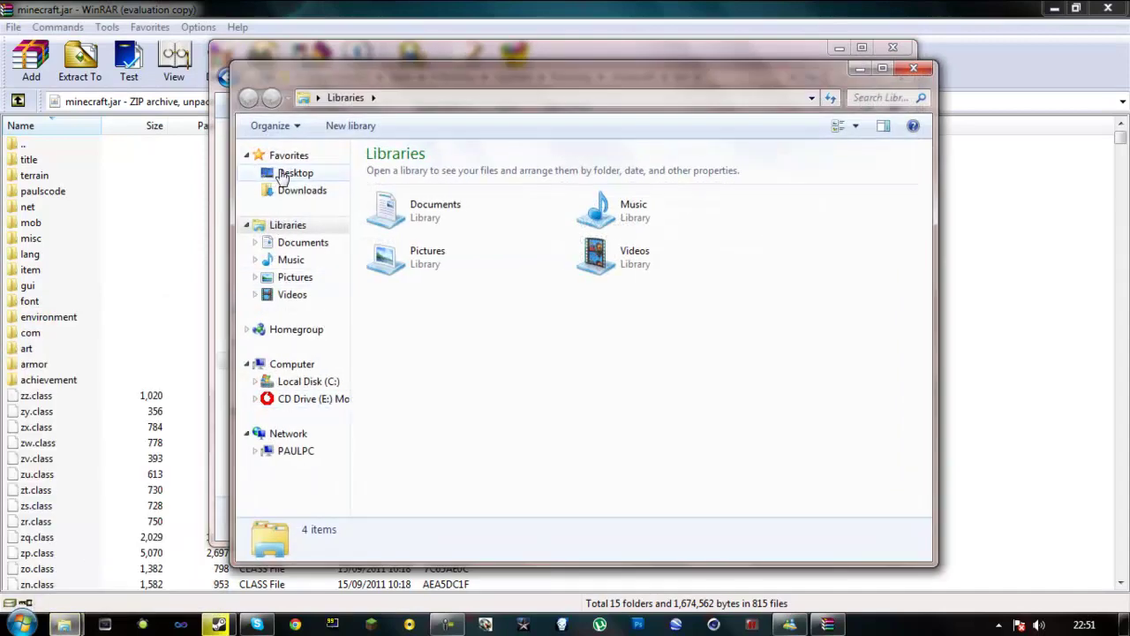
pyautogui.click(287, 189)
pyautogui.click(789, 203)
pyautogui.scroll(-6, 786, 264)
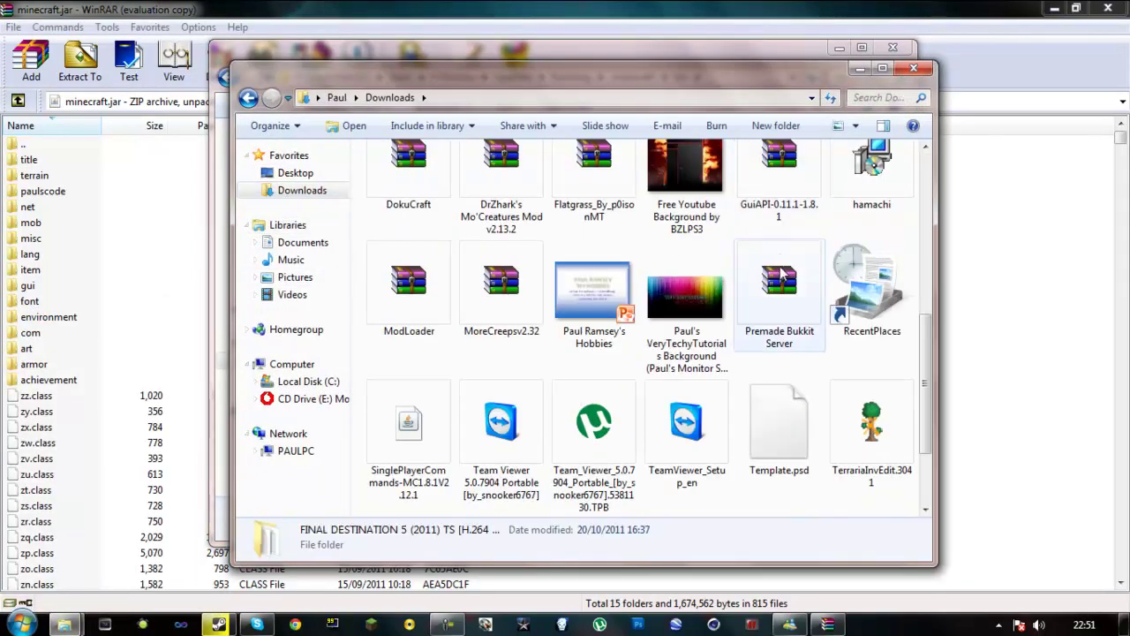
pyautogui.scroll(1, 516, 446)
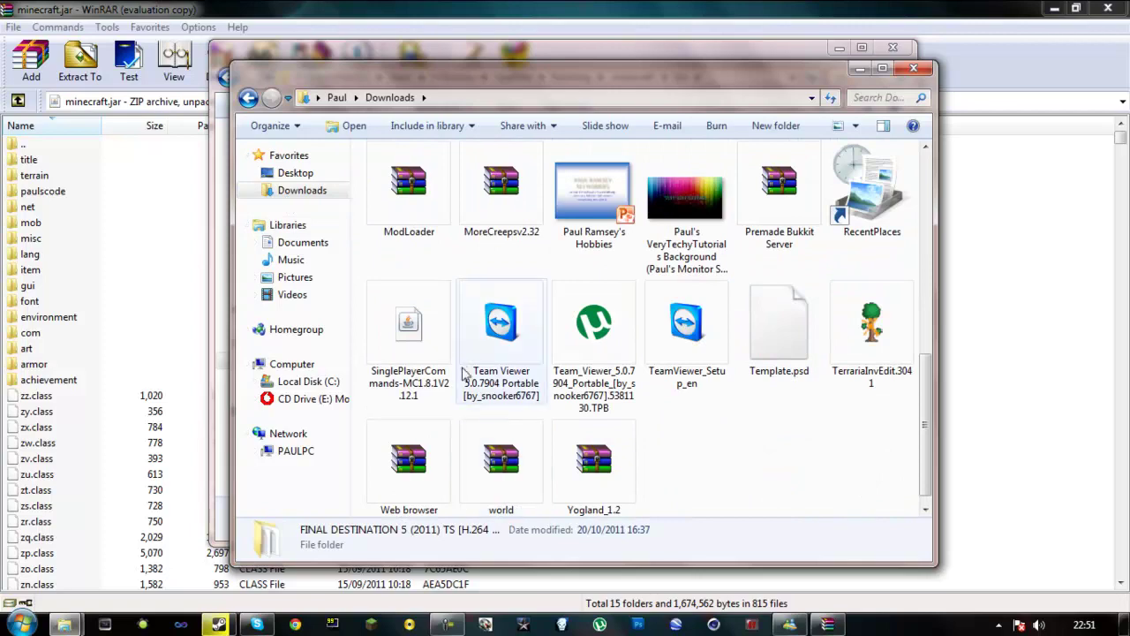
pyautogui.click(413, 227)
pyautogui.doubleClick(415, 228)
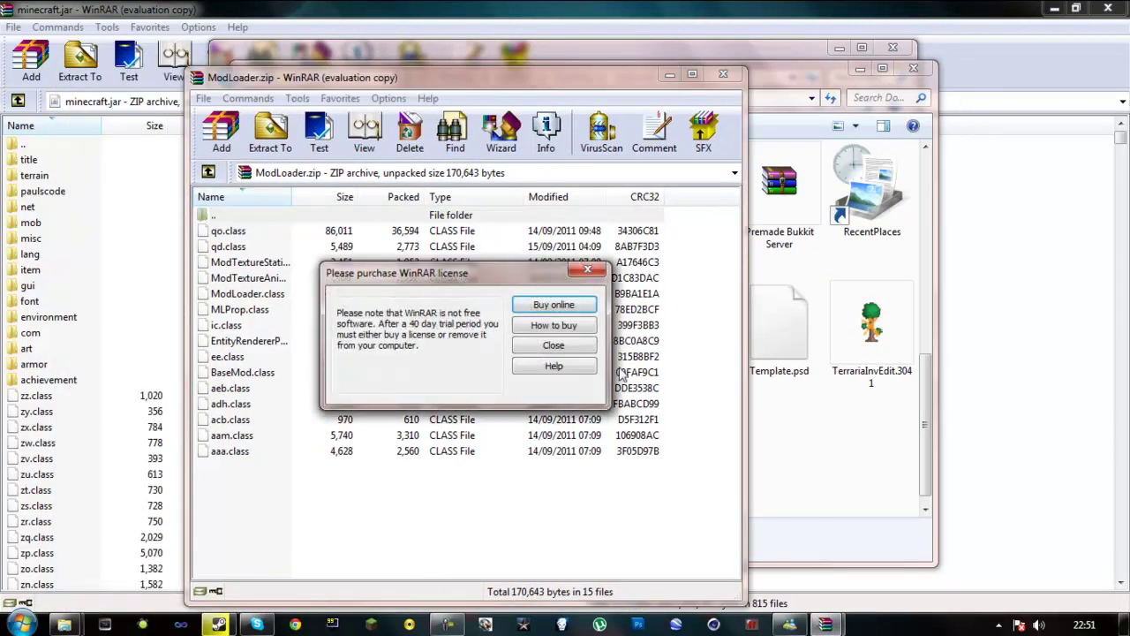
pyautogui.click(553, 346)
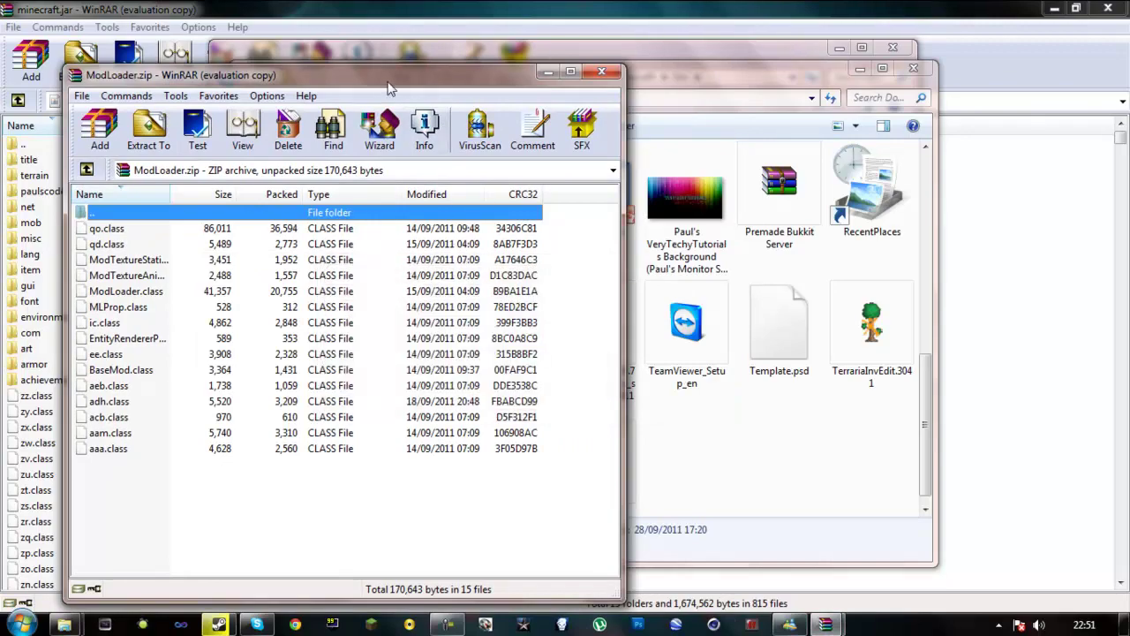
# Place the minecraft.jar and ModLoader.zip windows side by side and add all ModLoader class files to minecraft.jar.
pyautogui.moveTo(546, 82); pyautogui.dragTo(1129, 20)
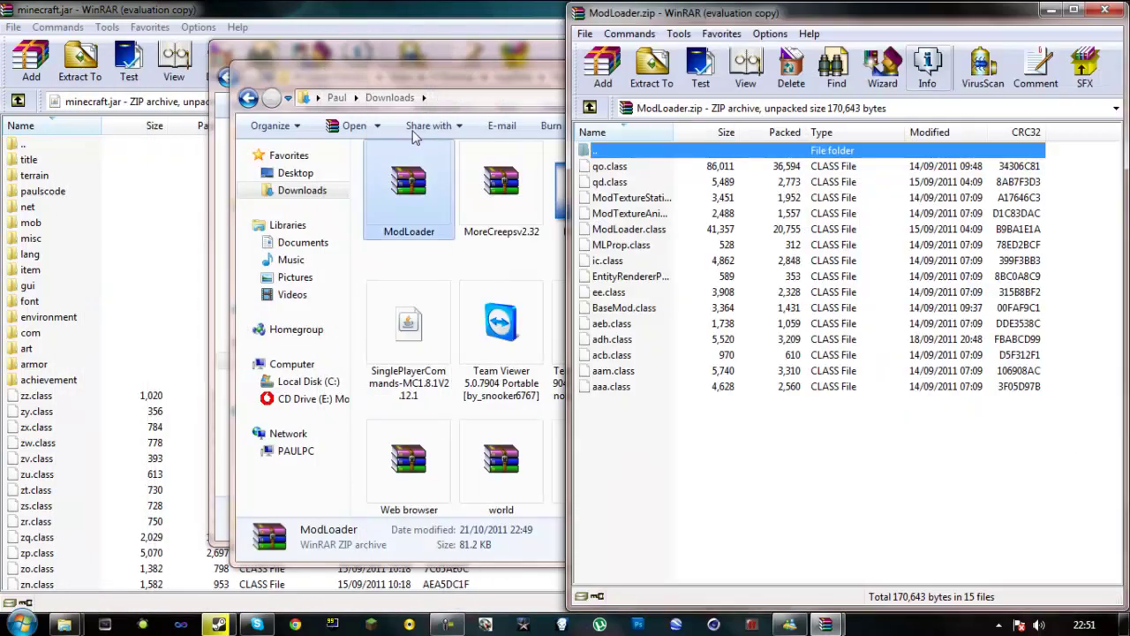
pyautogui.moveTo(162, 9); pyautogui.dragTo(0, 13)
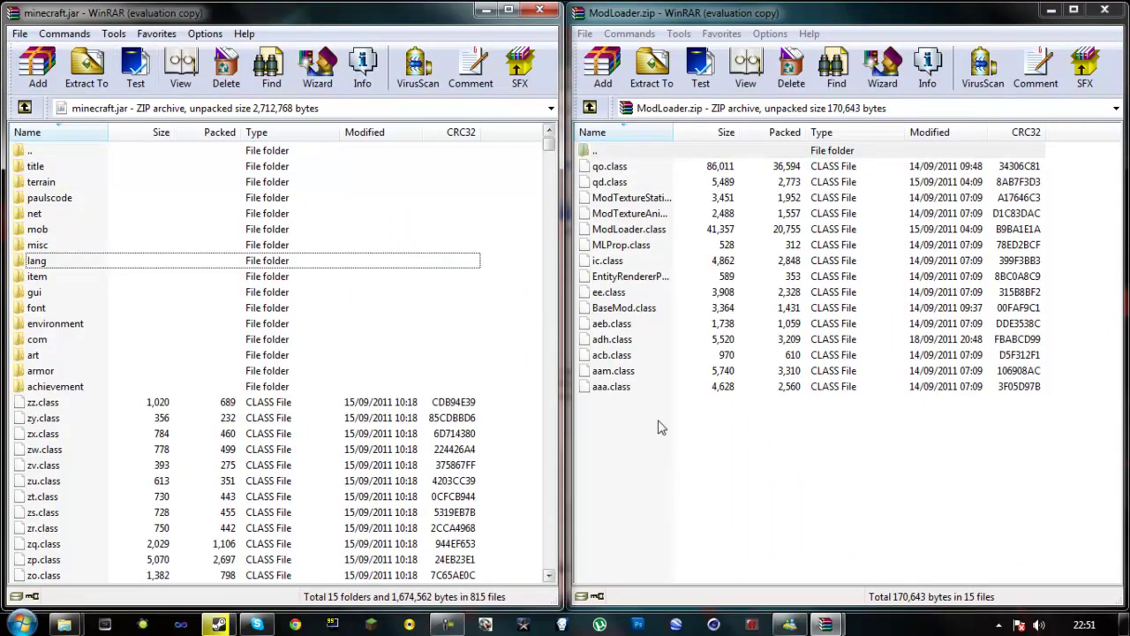
pyautogui.moveTo(744, 491); pyautogui.dragTo(504, 212)
pyautogui.click(269, 451)
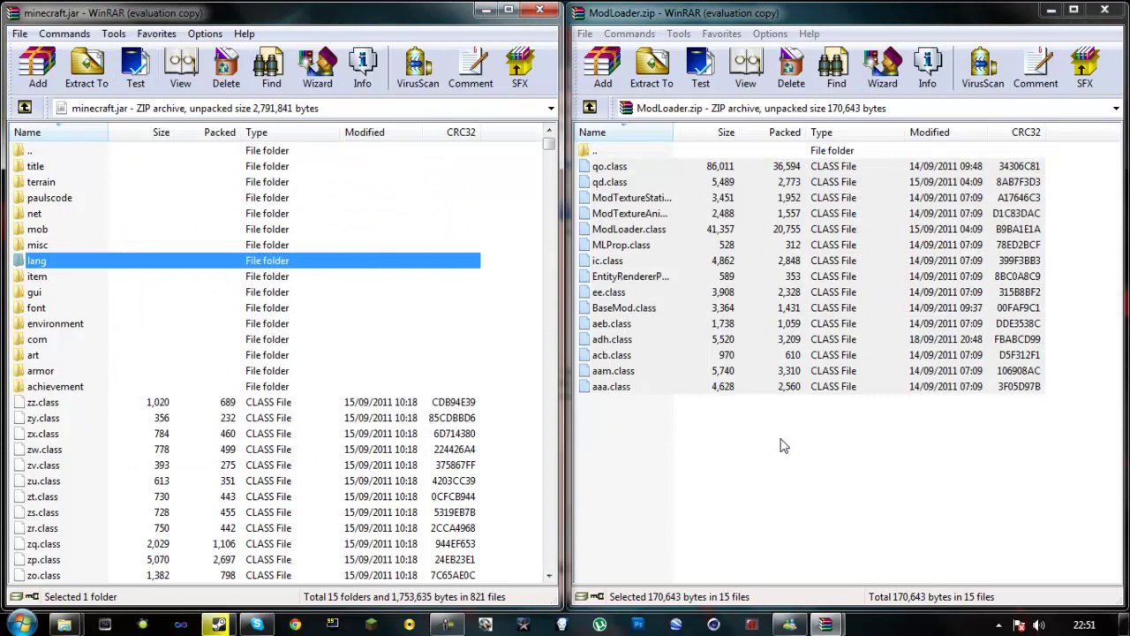
# Open AudioMod.zip from the Downloads folder and add its paulscode, ibxm and oe.class items to minecraft.jar.
pyautogui.doubleClick(593, 150)
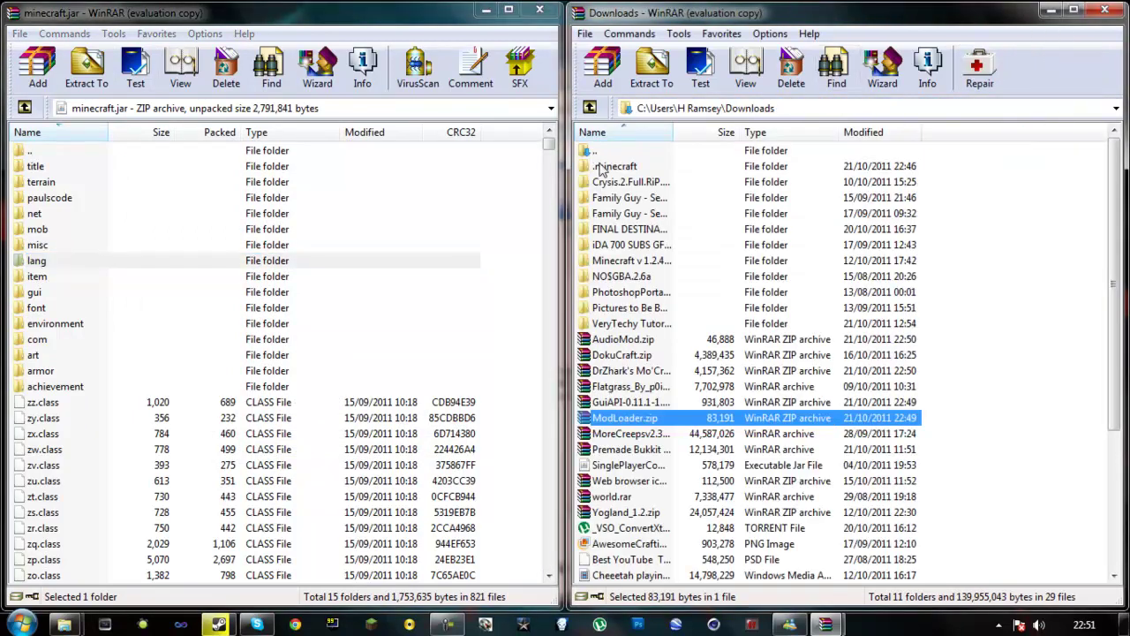
pyautogui.doubleClick(631, 347)
pyautogui.moveTo(759, 391); pyautogui.dragTo(490, 205)
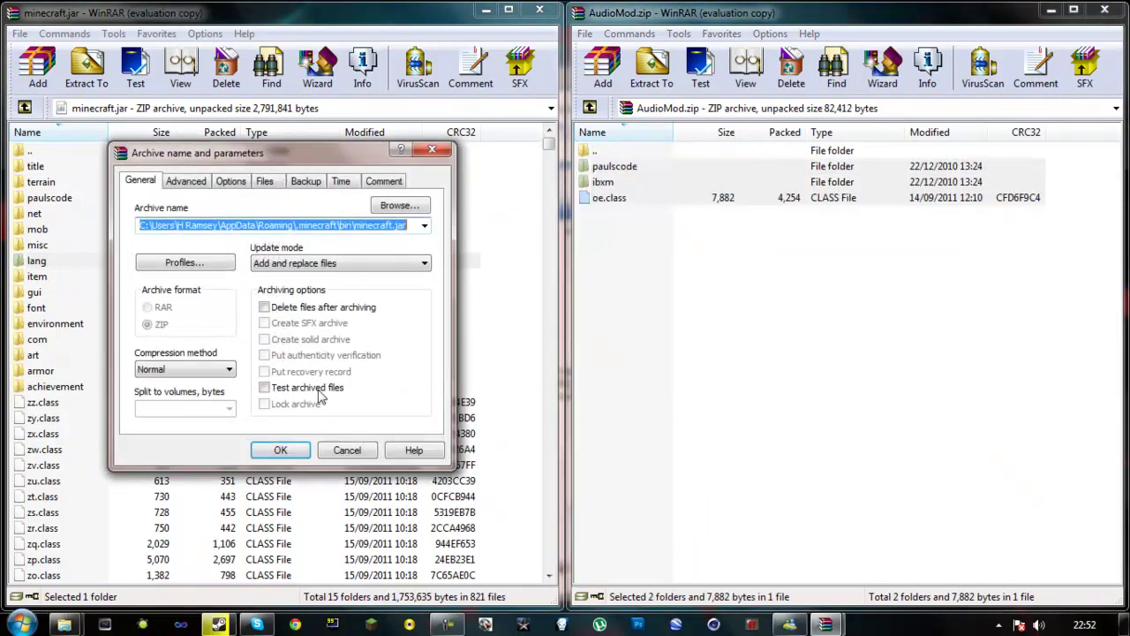
pyautogui.click(282, 449)
pyautogui.click(689, 318)
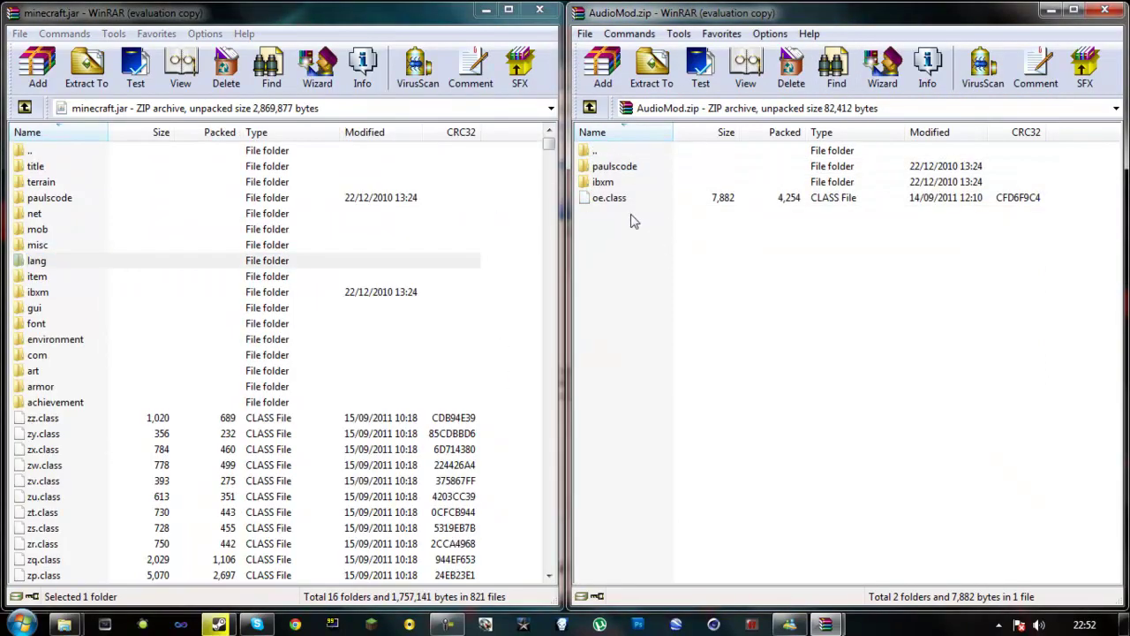
# Return to the Downloads folder and open the GuiAPI-0.11.1-1.8.1.zip archive.
pyautogui.doubleClick(617, 155)
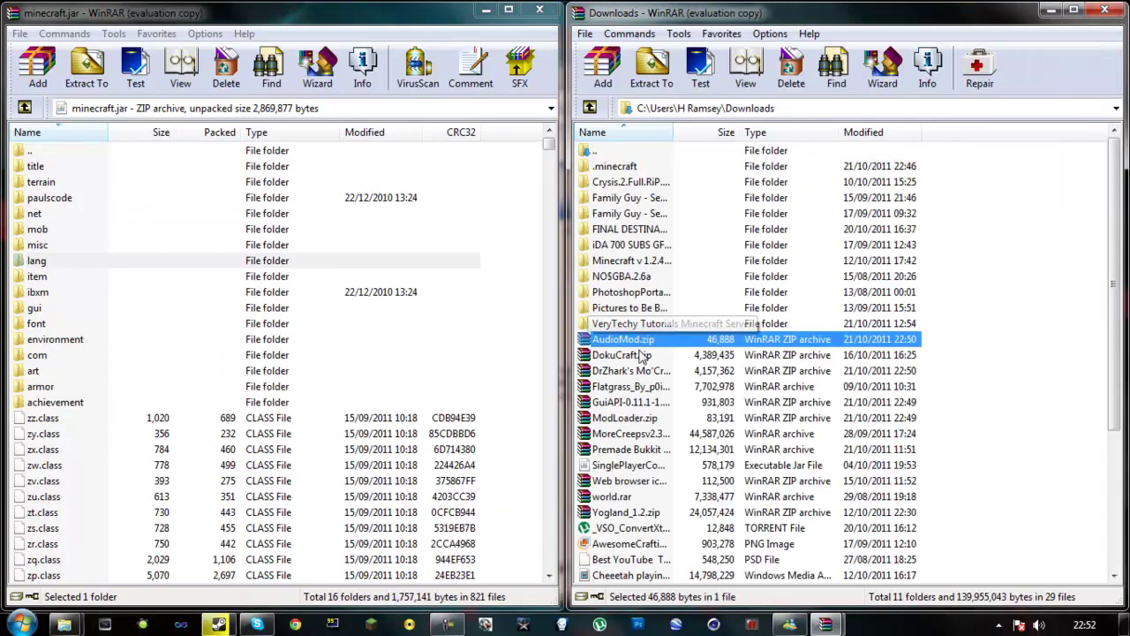
pyautogui.doubleClick(675, 402)
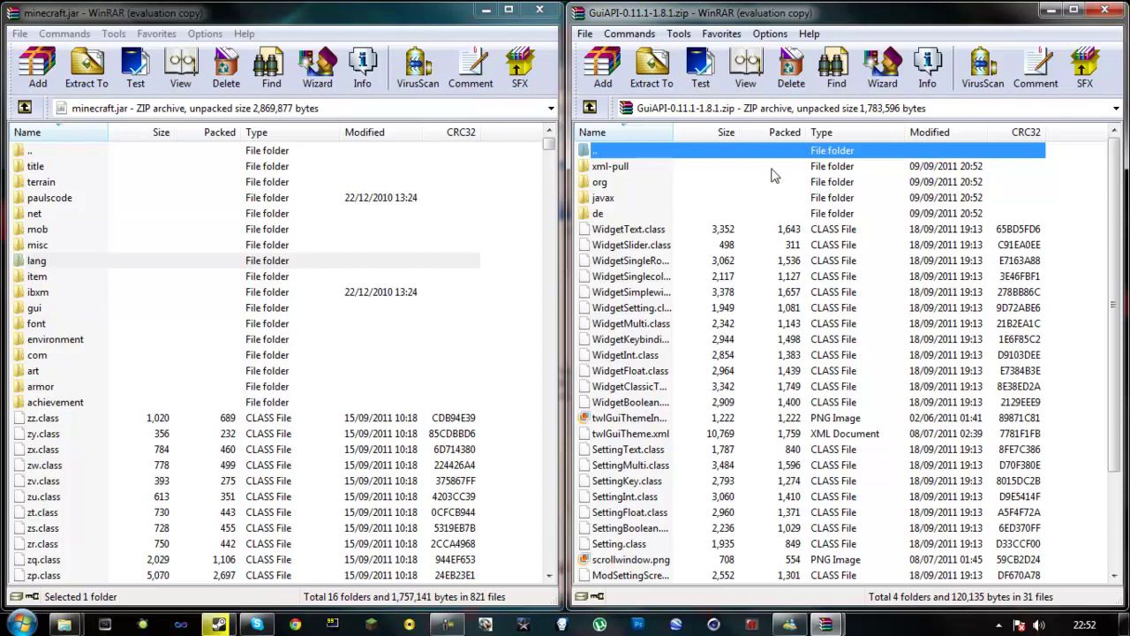
pyautogui.scroll(-3, 621, 218)
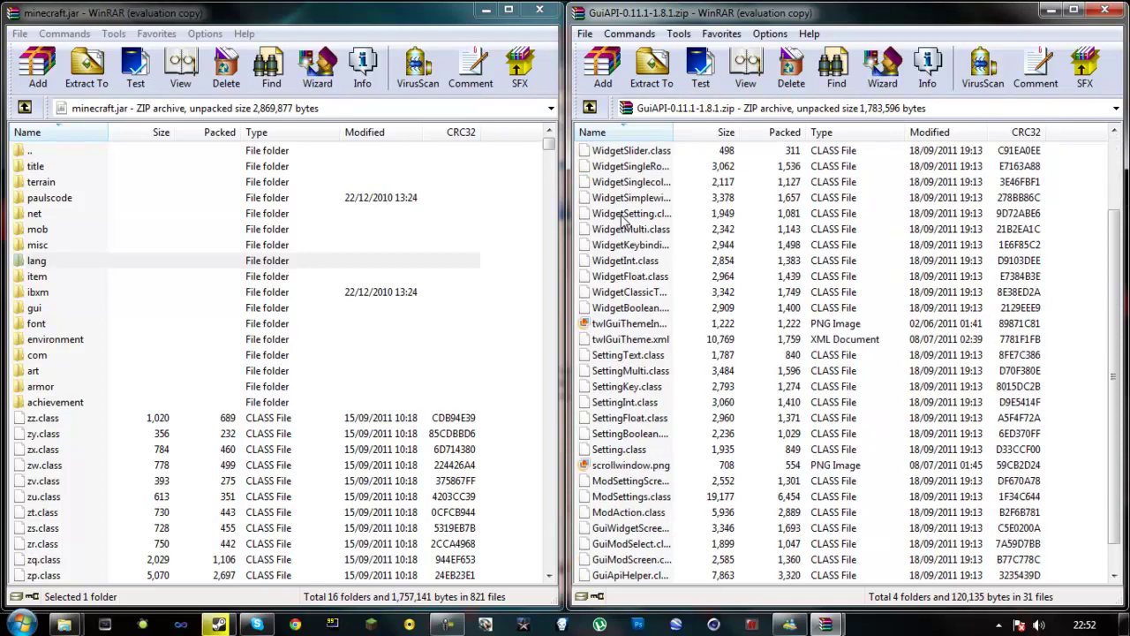
pyautogui.scroll(3, 621, 218)
# Examine the contents of the GuiAPI archive's subfolders, including xml-pull, javax and de, and return to the archive's root.
pyautogui.doubleClick(626, 169)
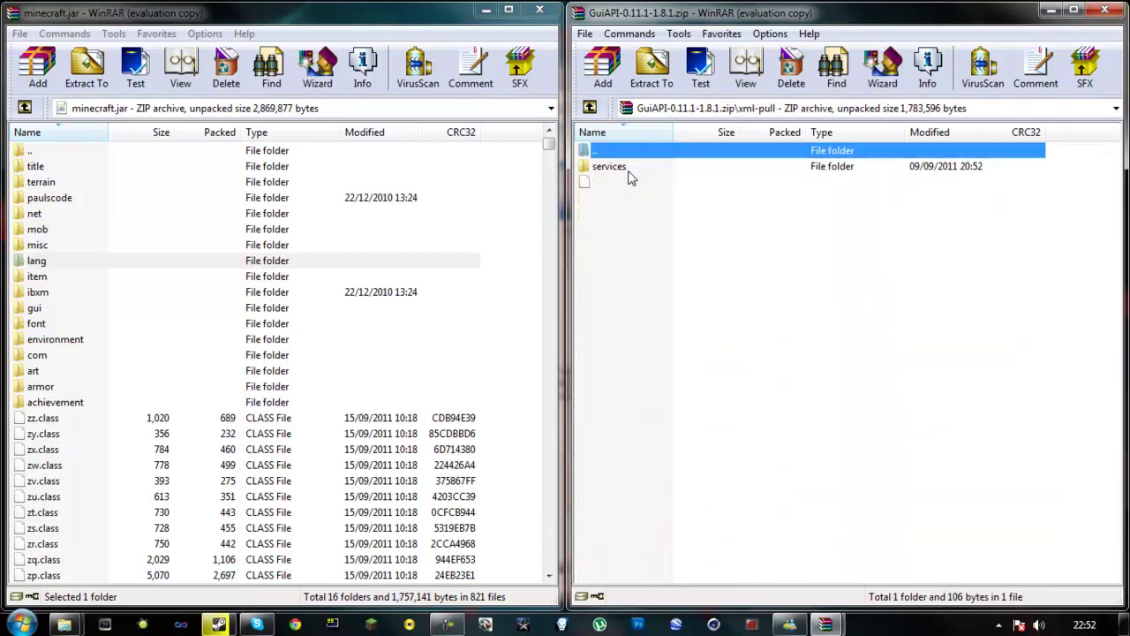
pyautogui.doubleClick(593, 152)
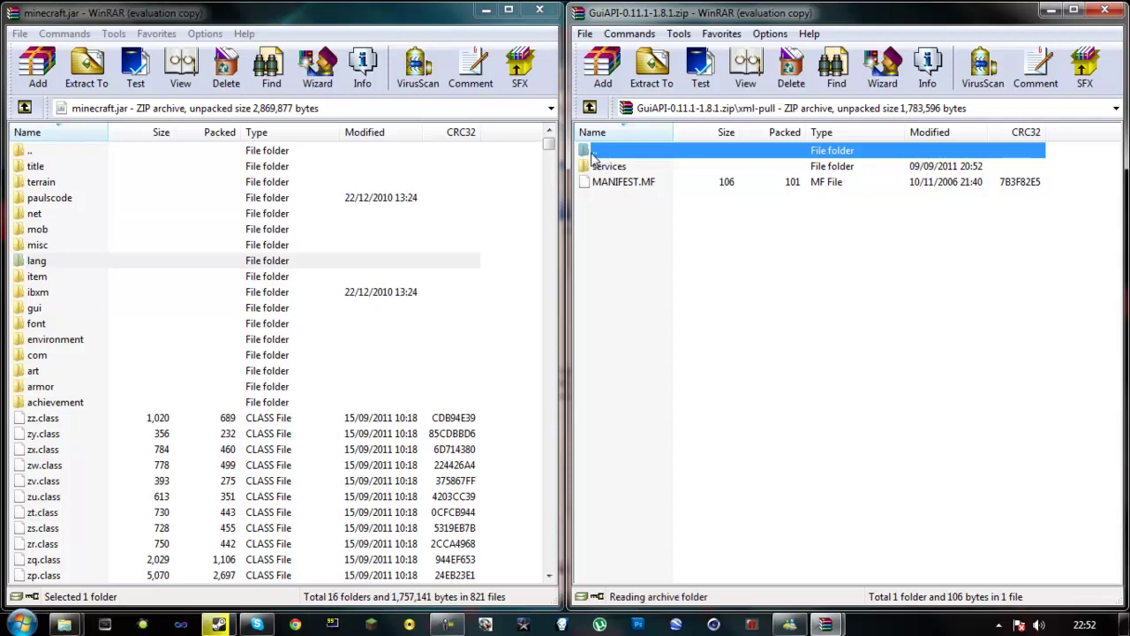
pyautogui.doubleClick(597, 168)
pyautogui.doubleClick(597, 156)
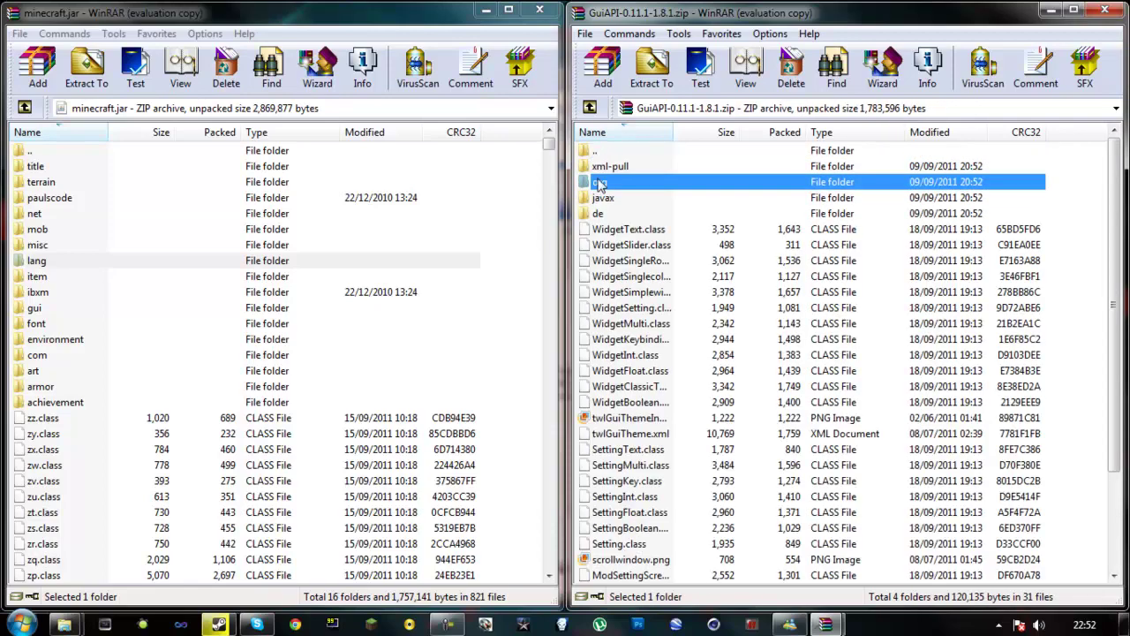
pyautogui.doubleClick(603, 198)
pyautogui.doubleClick(600, 170)
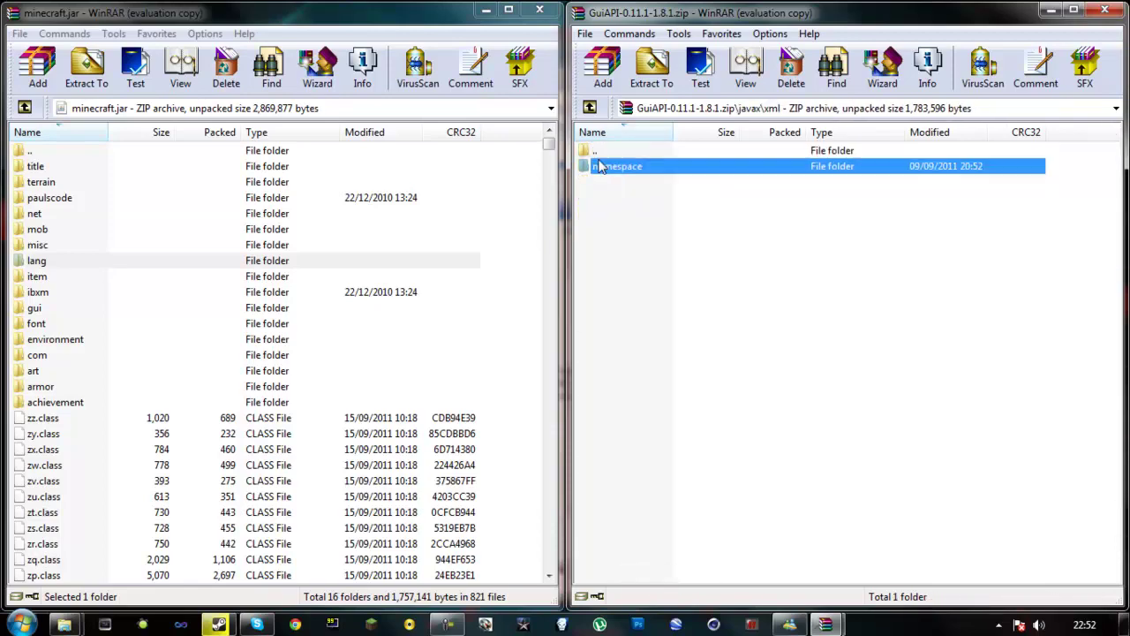
pyautogui.doubleClick(600, 168)
pyautogui.doubleClick(599, 155)
pyautogui.doubleClick(599, 156)
pyautogui.doubleClick(599, 156)
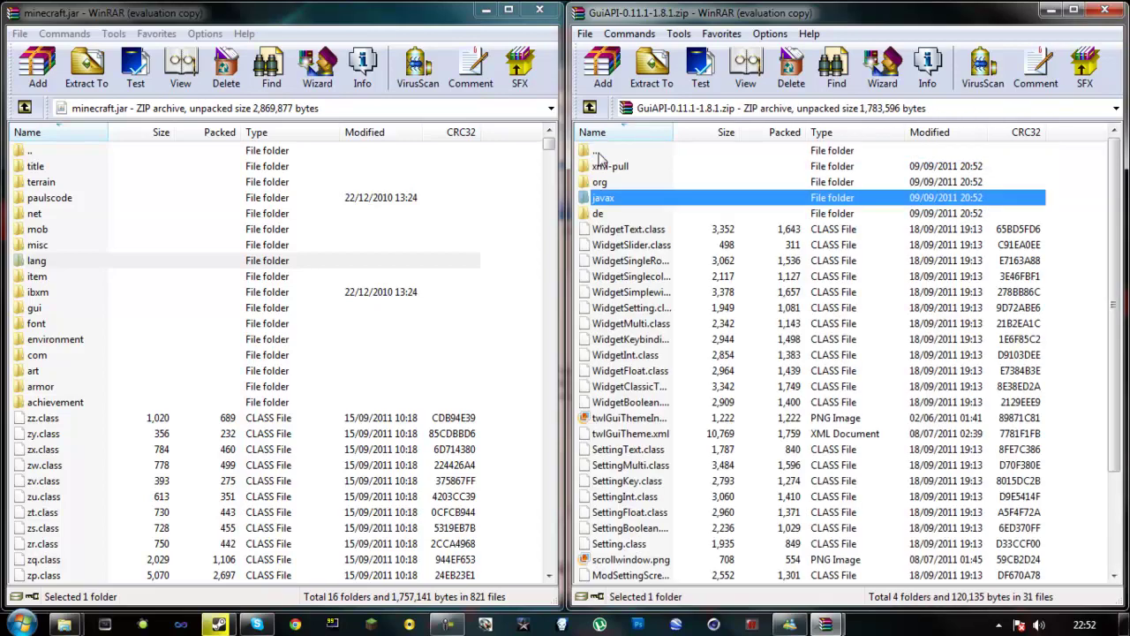
pyautogui.doubleClick(599, 212)
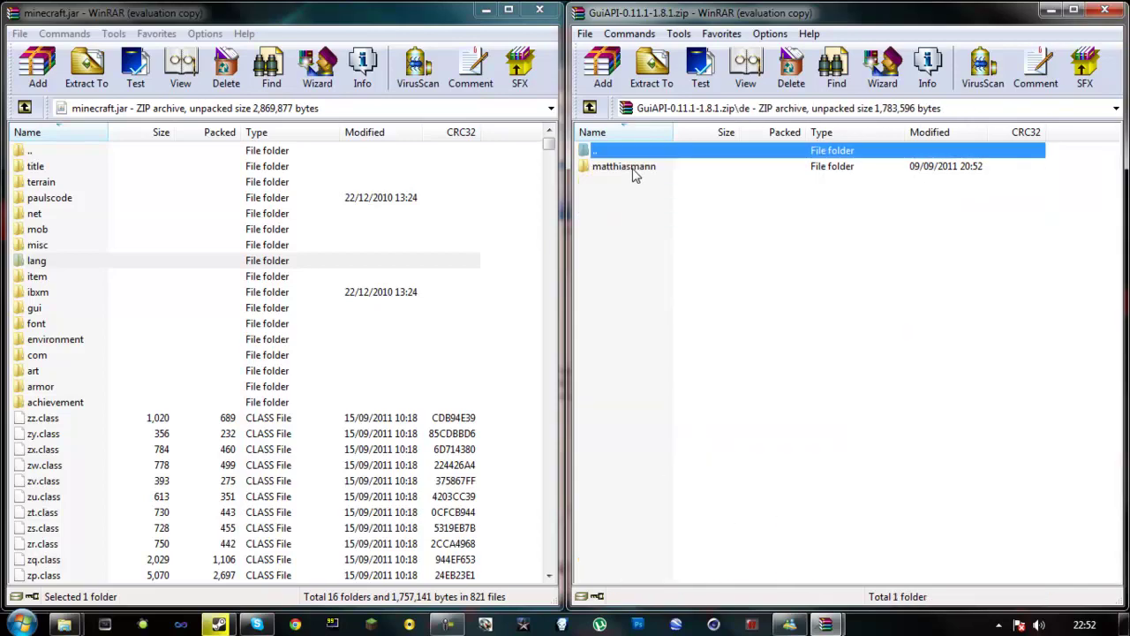
pyautogui.doubleClick(629, 167)
pyautogui.doubleClick(617, 156)
pyautogui.doubleClick(615, 155)
pyautogui.click(614, 155)
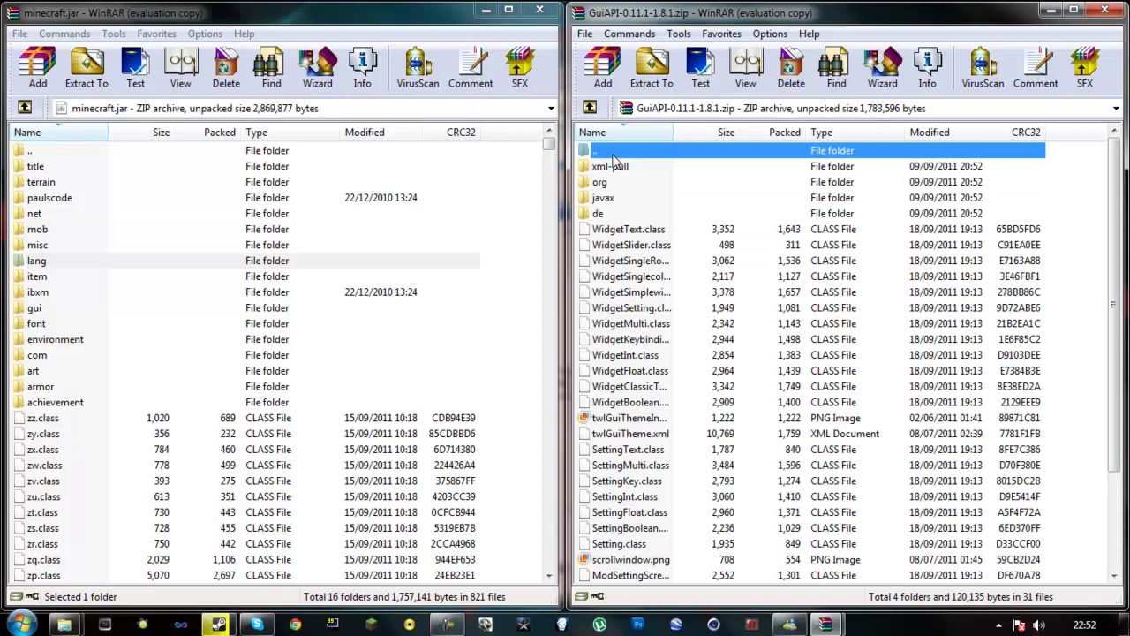
# Add all folders and files from the GuiAPI archive to minecraft.jar with the Add and replace files update mode.
pyautogui.moveTo(1073, 166); pyautogui.dragTo(649, 597)
pyautogui.moveTo(609, 393); pyautogui.dragTo(518, 399)
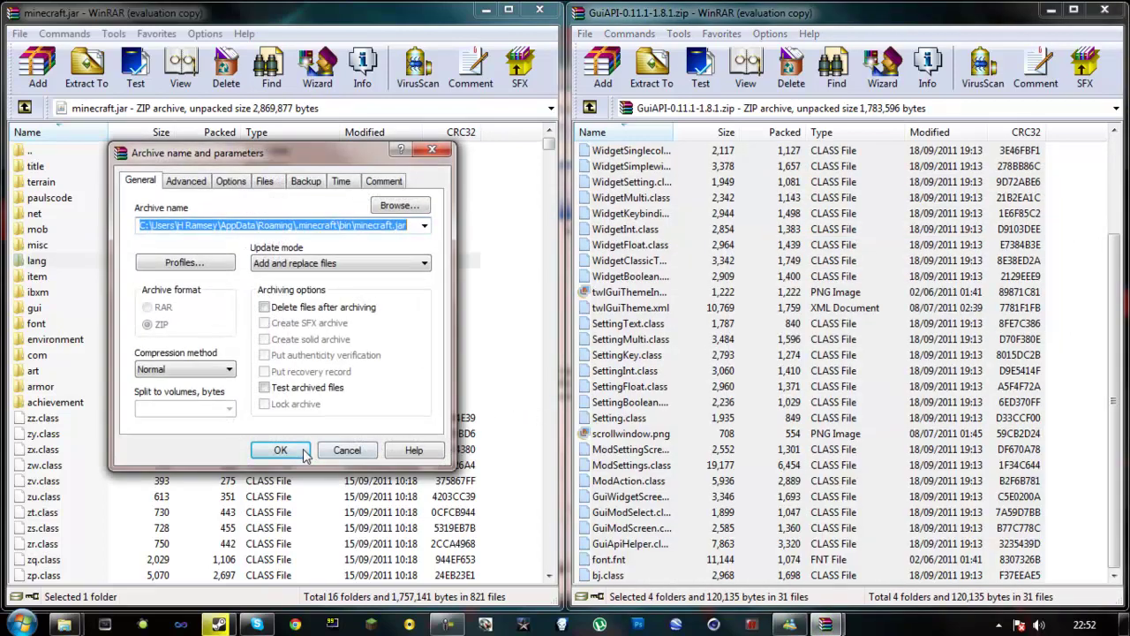
pyautogui.click(280, 450)
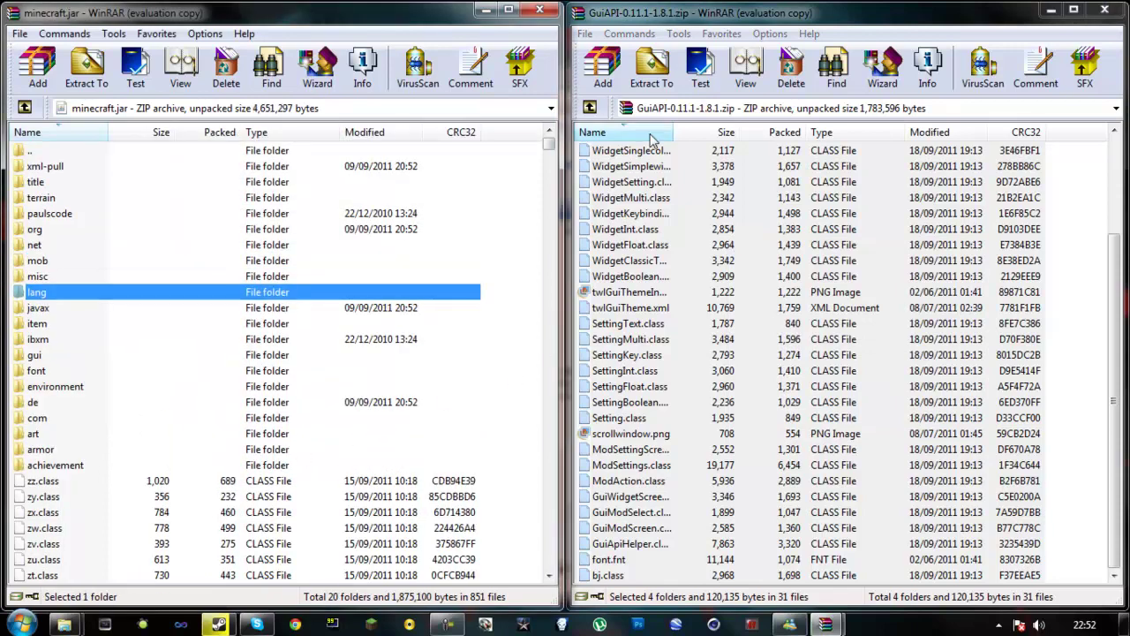
pyautogui.click(1119, 275)
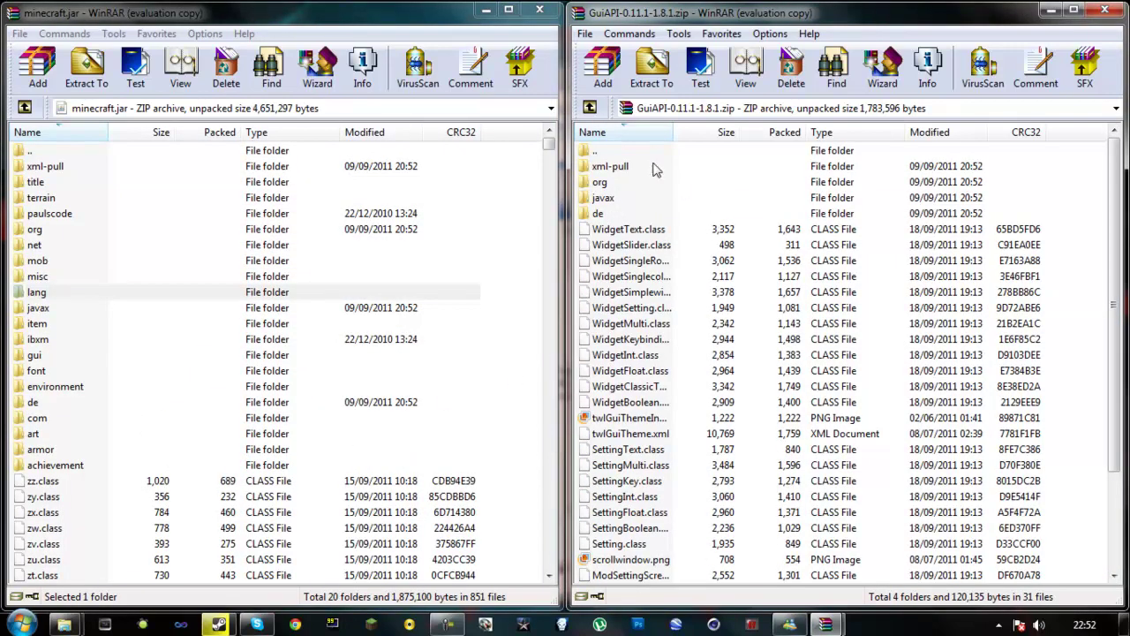
# Open DrZhark's Mo'Creatures Mod v2.13.2.zip from the Downloads folder, check its mods folder and open its resources folder.
pyautogui.doubleClick(642, 152)
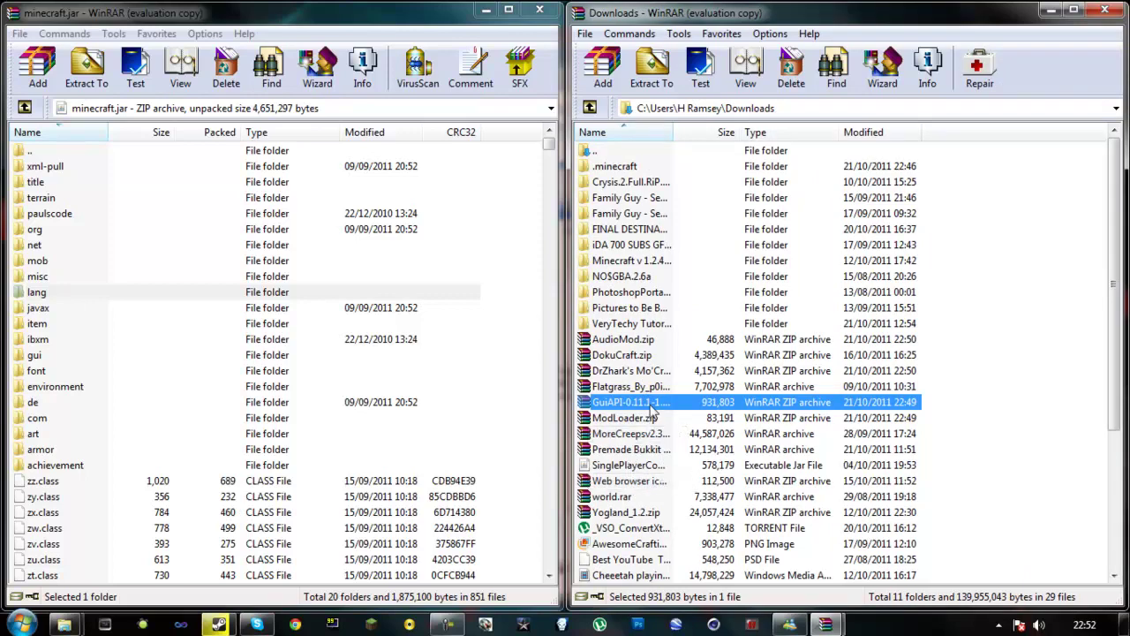
pyautogui.doubleClick(654, 372)
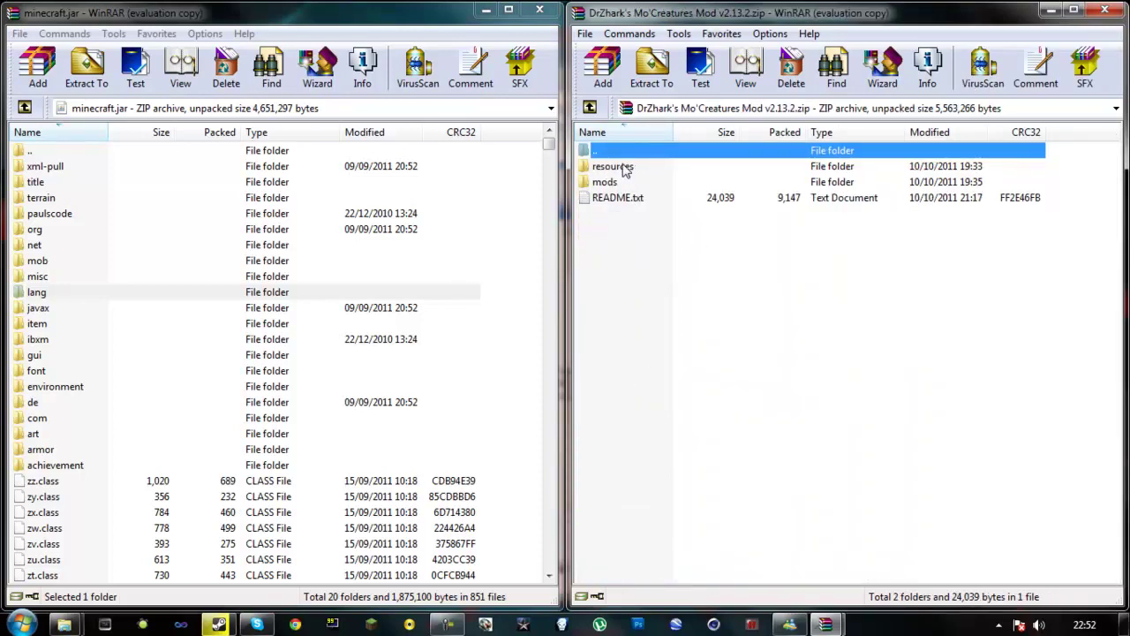
pyautogui.doubleClick(625, 168)
pyautogui.doubleClick(596, 156)
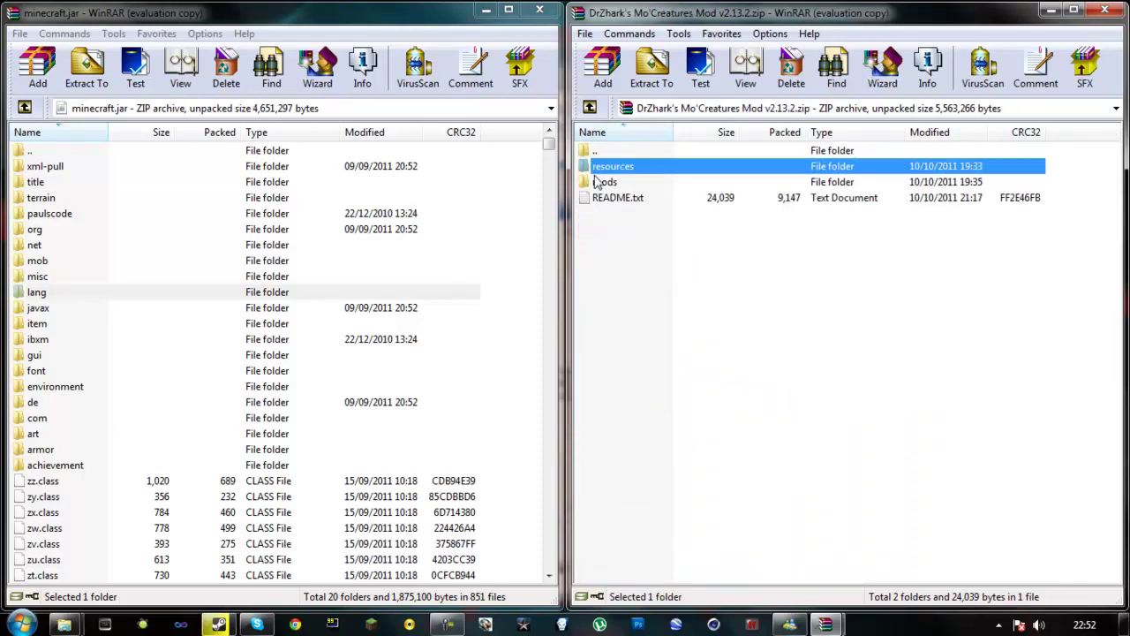
pyautogui.doubleClick(597, 184)
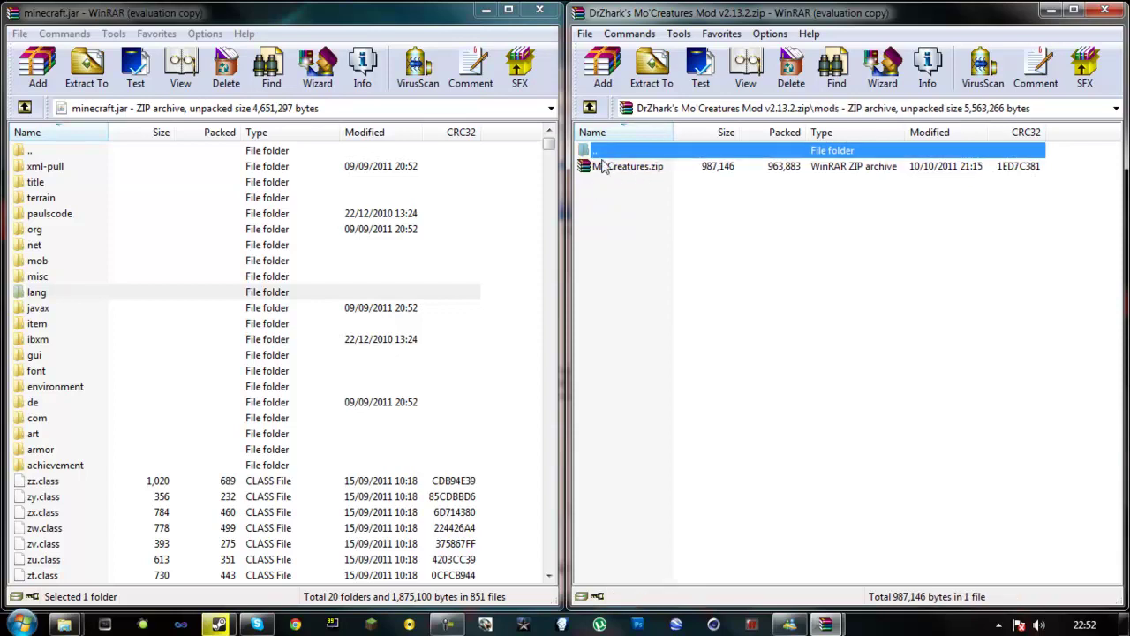
pyautogui.doubleClick(594, 152)
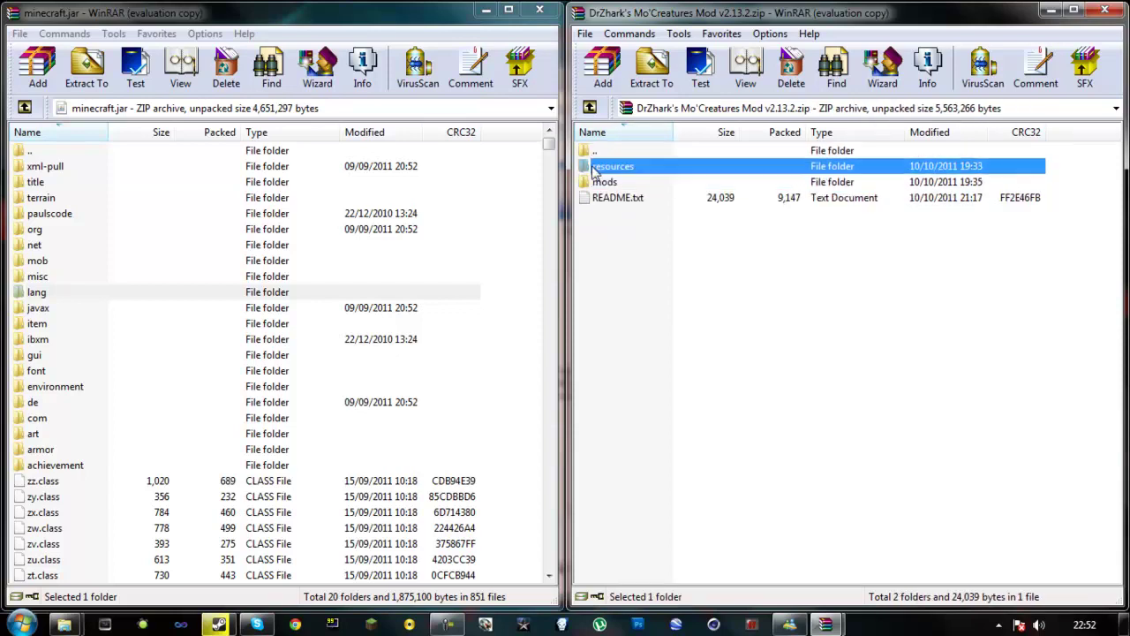
pyautogui.doubleClick(596, 168)
pyautogui.moveTo(682, 238); pyautogui.dragTo(606, 242)
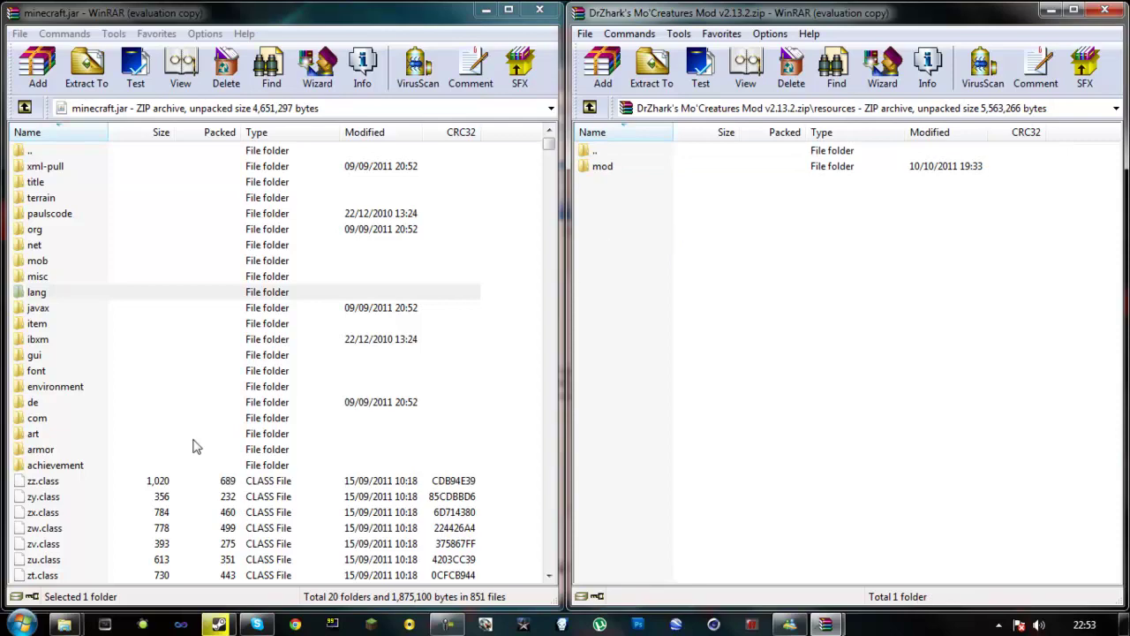
# Switch to the Explorer window showing bin and open the resources folder inside .minecraft.
pyautogui.moveTo(64, 623)
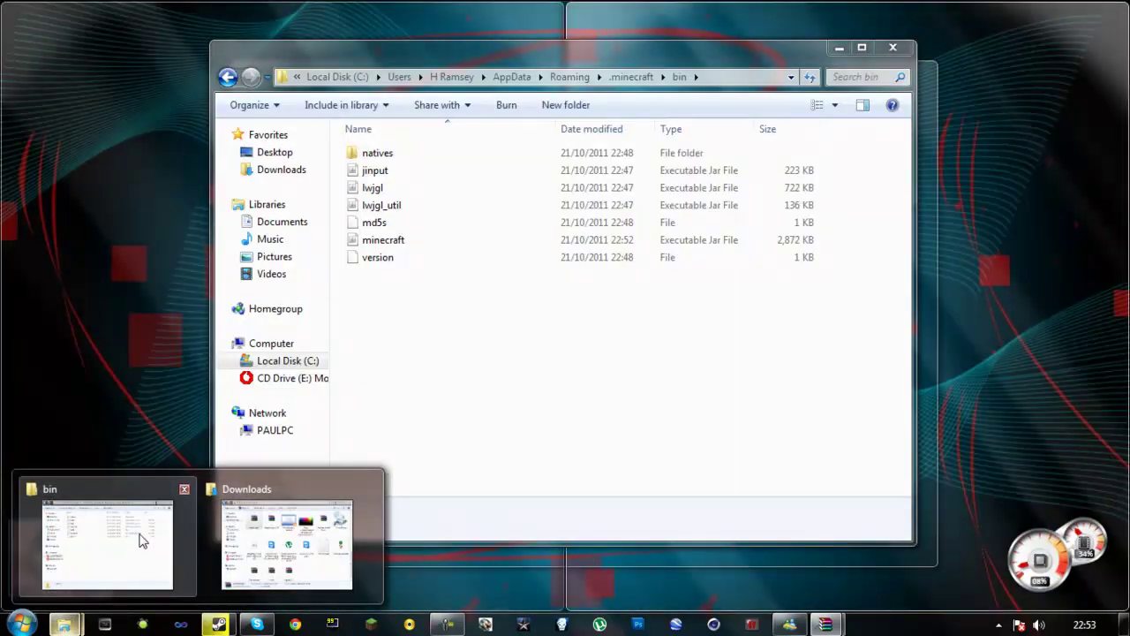
pyautogui.click(141, 540)
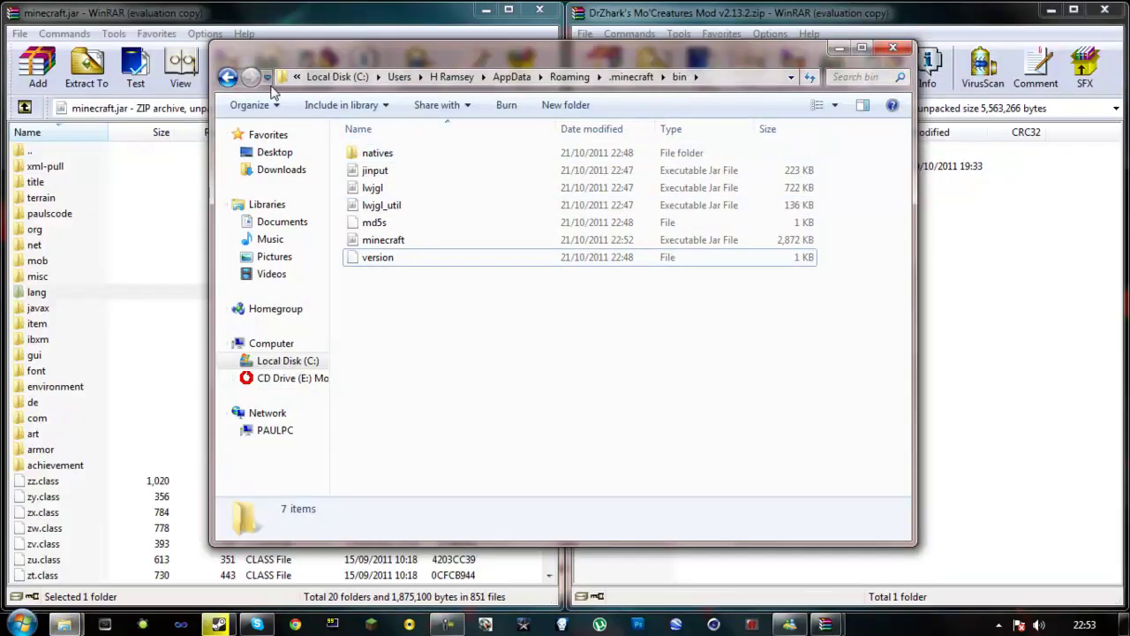
pyautogui.click(227, 78)
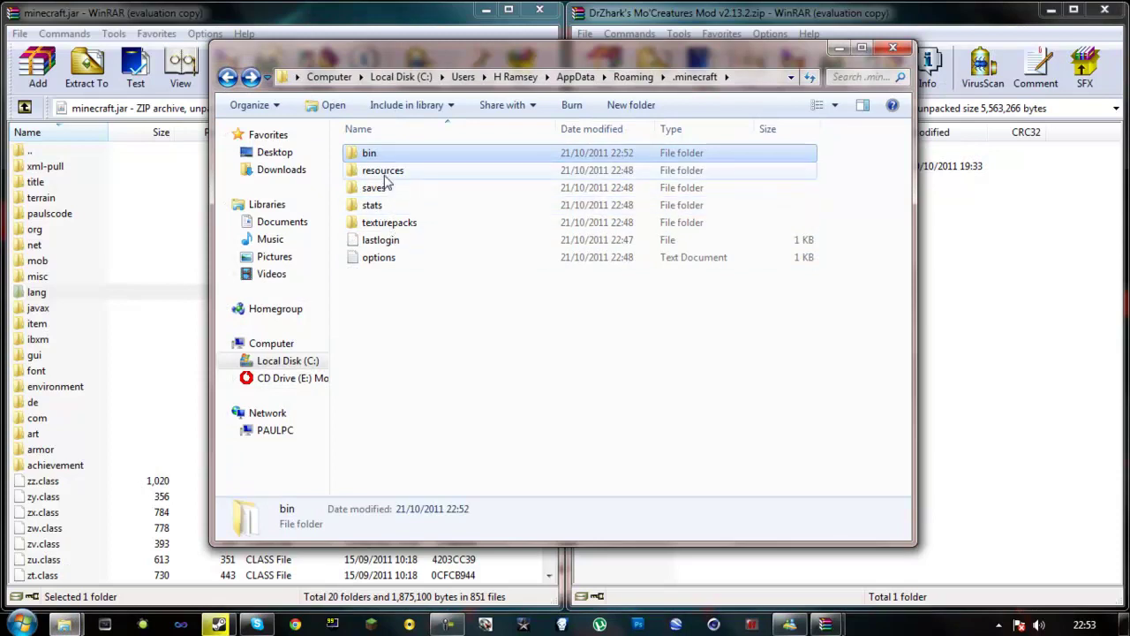
pyautogui.doubleClick(385, 171)
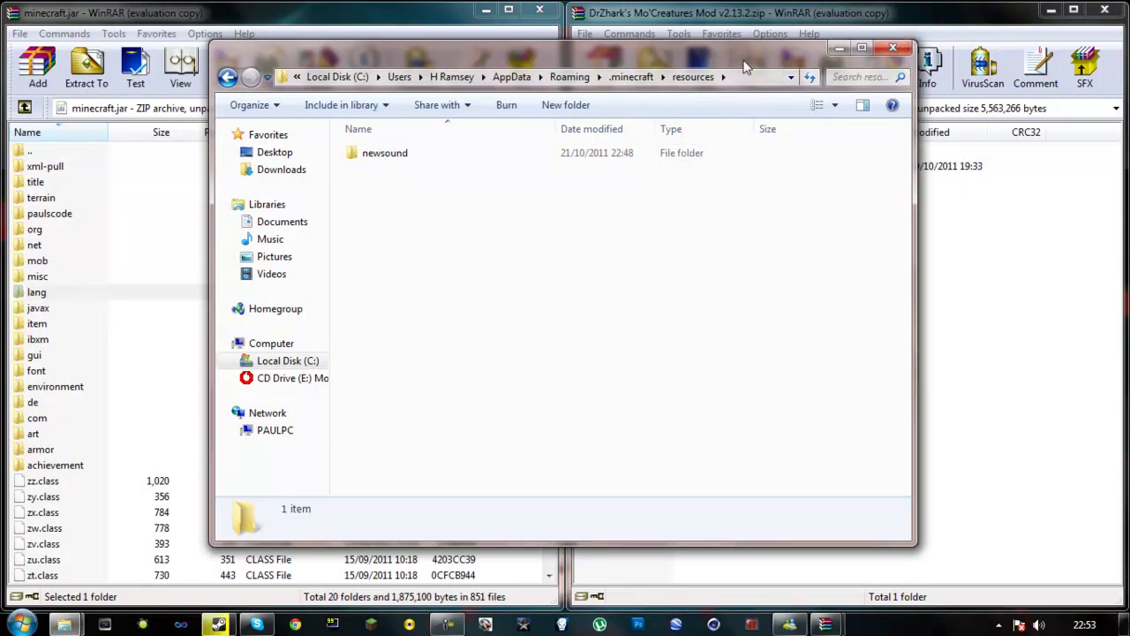
# Extract the mod folder from the Mo'Creatures archive into .minecraft\resources, and minimize the Explorer window.
pyautogui.click(896, 7)
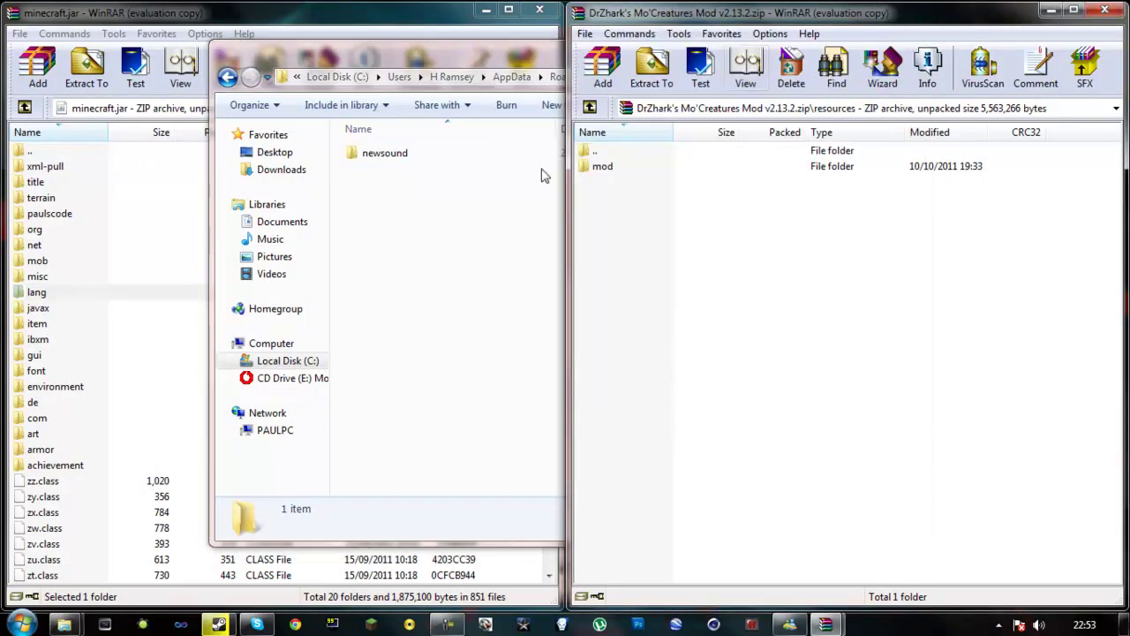
pyautogui.moveTo(599, 174); pyautogui.dragTo(583, 172)
pyautogui.moveTo(527, 218); pyautogui.dragTo(526, 217)
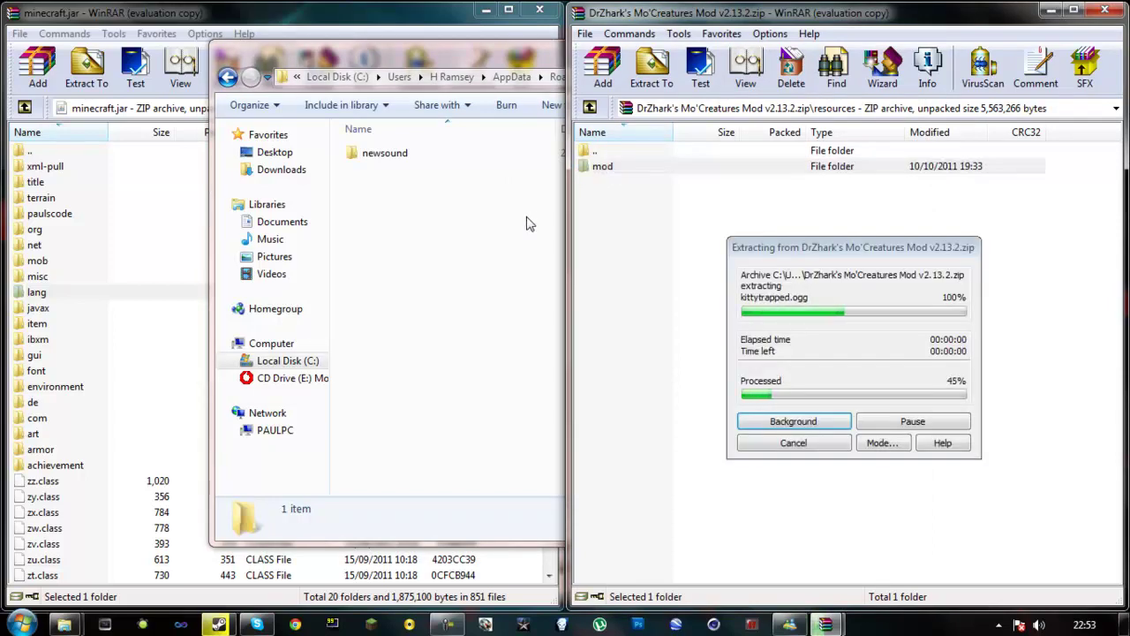
pyautogui.click(527, 225)
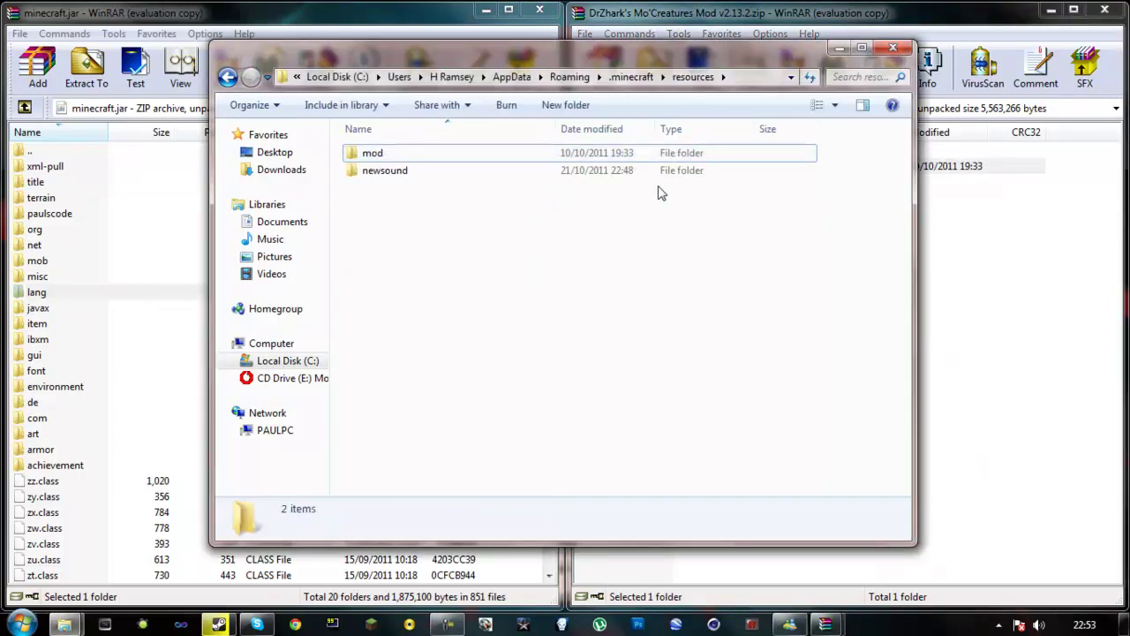
pyautogui.click(840, 48)
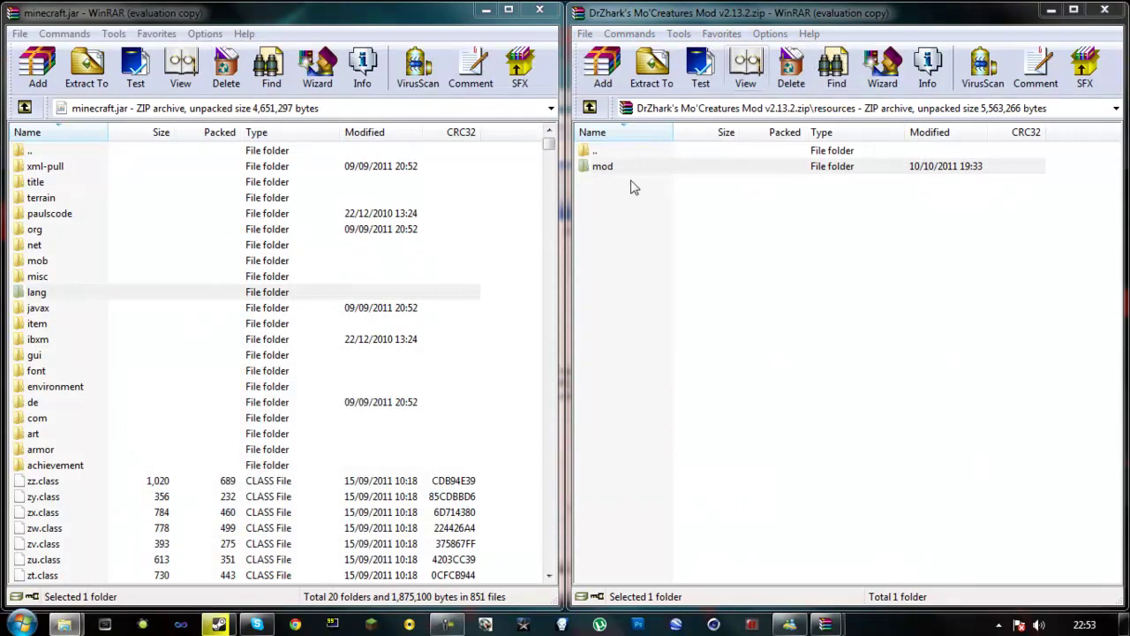
# Open MoCreatures.zip from the mods folder of the Mo'Creatures archive and dismiss the WinRAR licence notice.
pyautogui.doubleClick(604, 155)
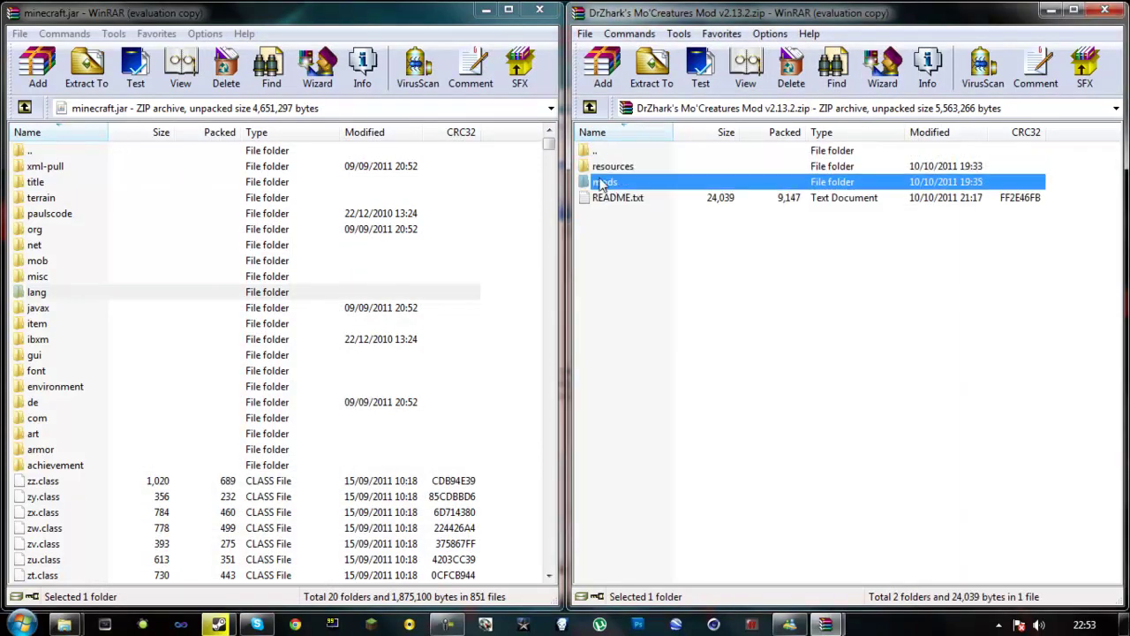
pyautogui.doubleClick(604, 182)
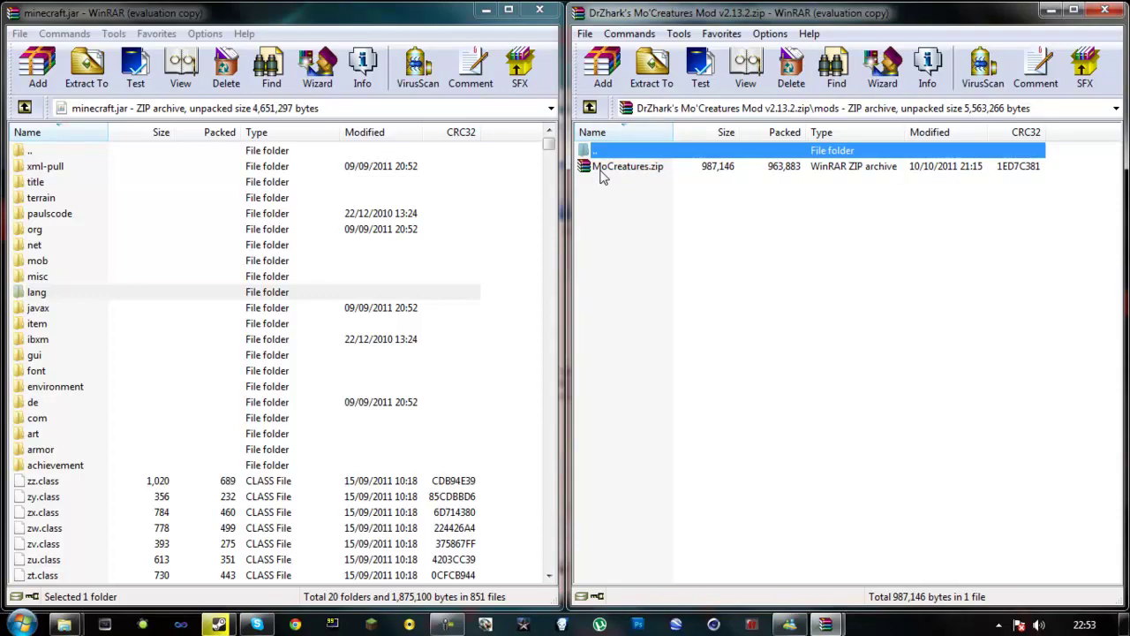
pyautogui.doubleClick(622, 167)
pyautogui.moveTo(494, 25); pyautogui.dragTo(1129, 157)
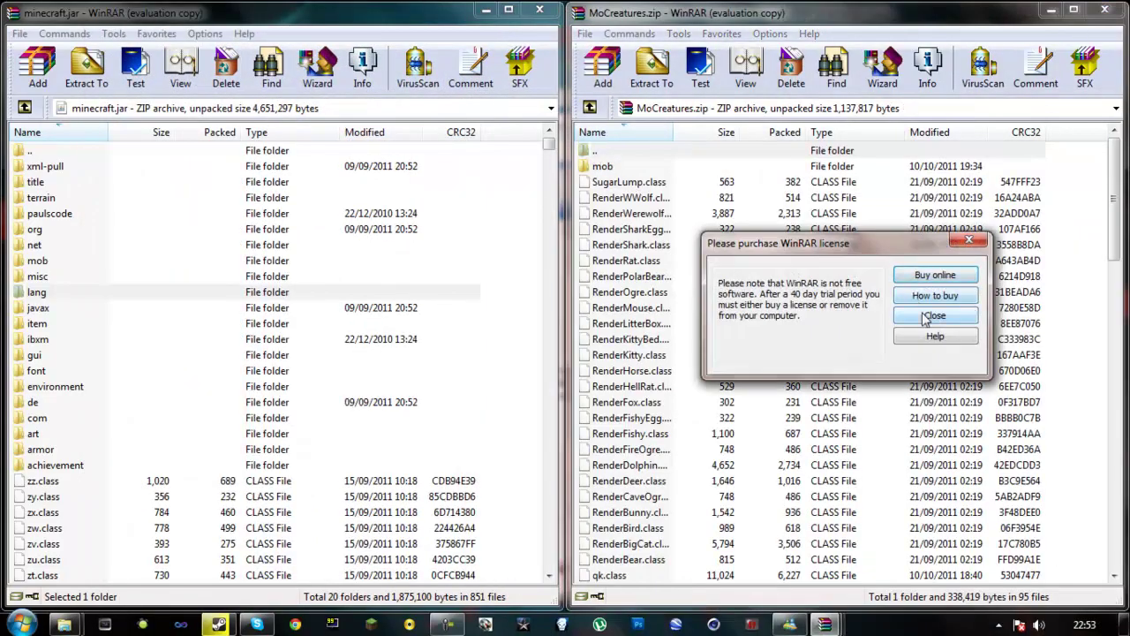
pyautogui.click(935, 316)
# Add the mob folder and all files from MoCreatures.zip to minecraft.jar, and close both archive windows.
pyautogui.moveTo(1072, 193); pyautogui.dragTo(722, 629)
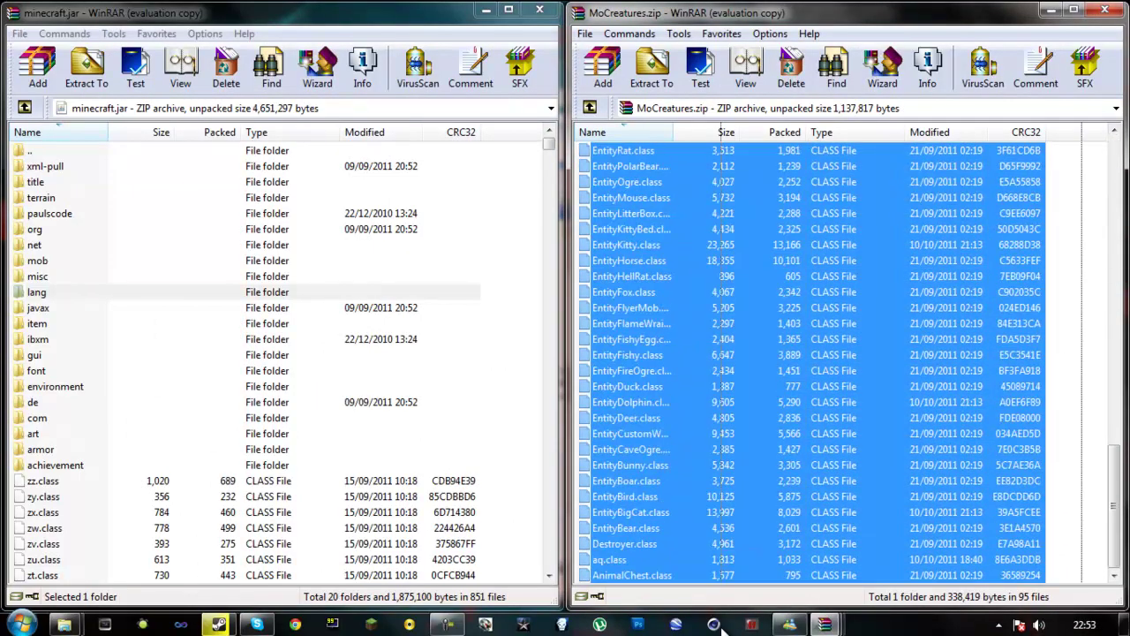
pyautogui.moveTo(726, 583); pyautogui.dragTo(724, 586)
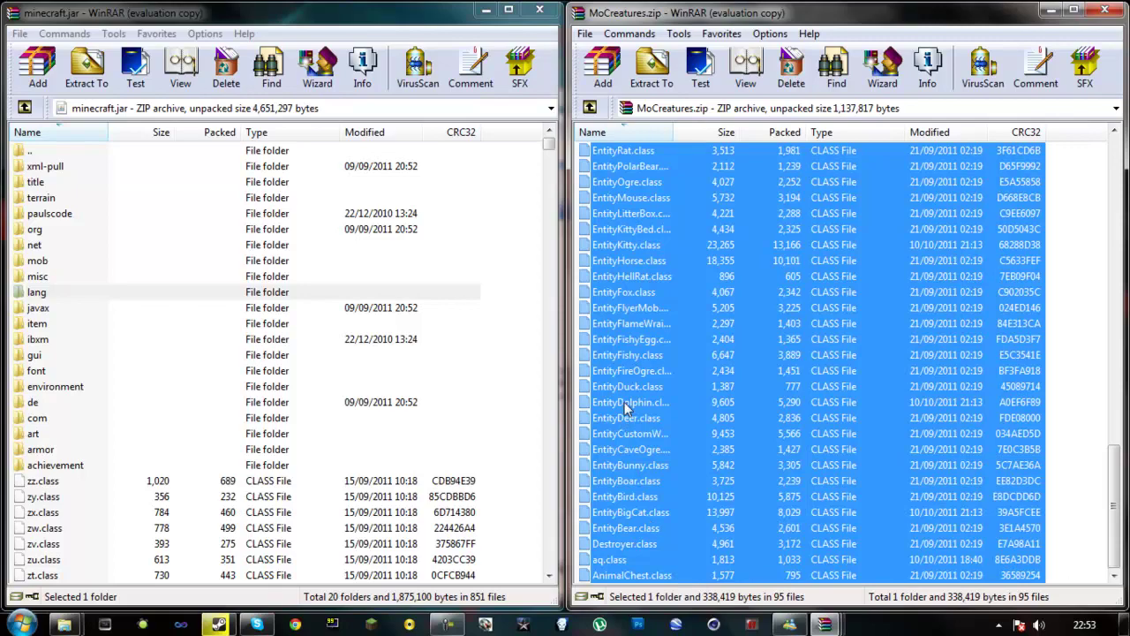
pyautogui.moveTo(519, 417); pyautogui.dragTo(494, 424)
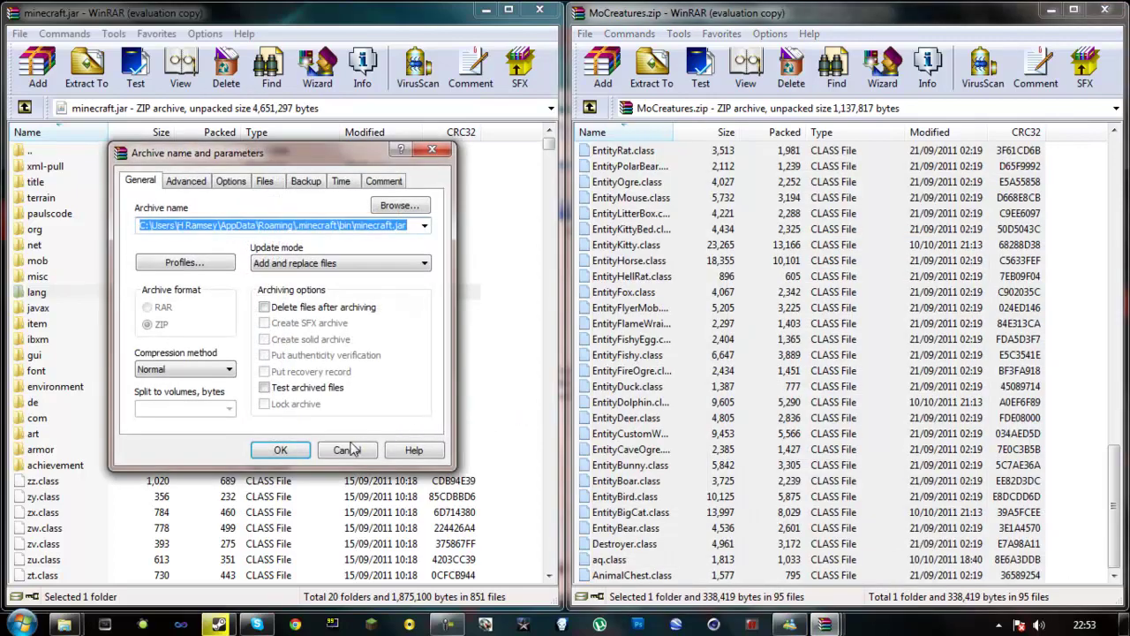
pyautogui.click(280, 449)
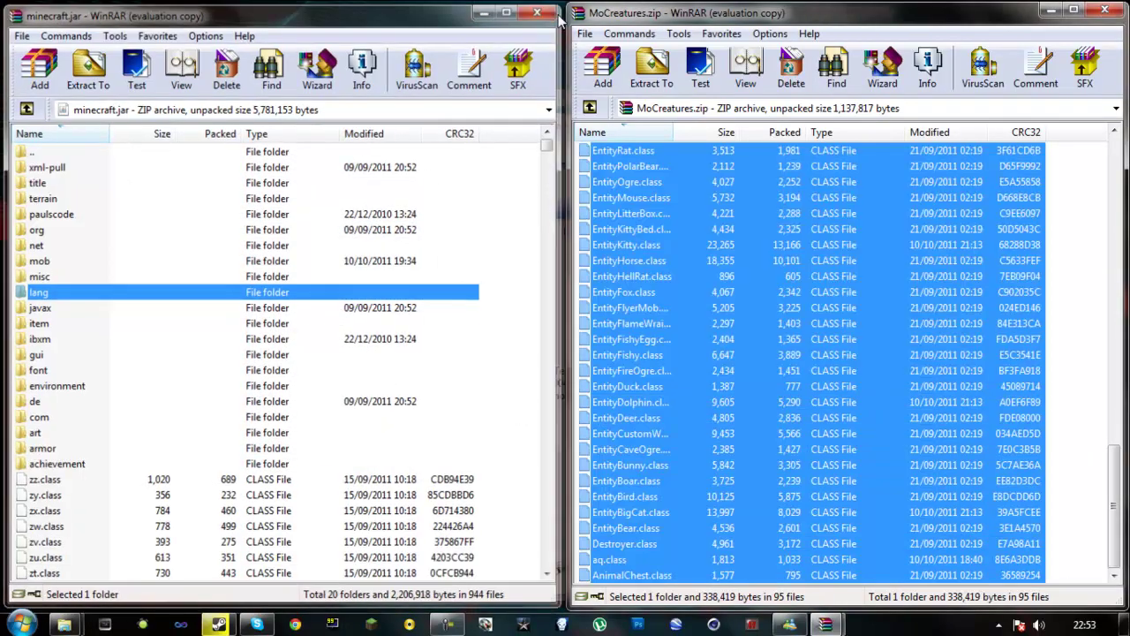
pyautogui.click(540, 9)
pyautogui.click(1105, 9)
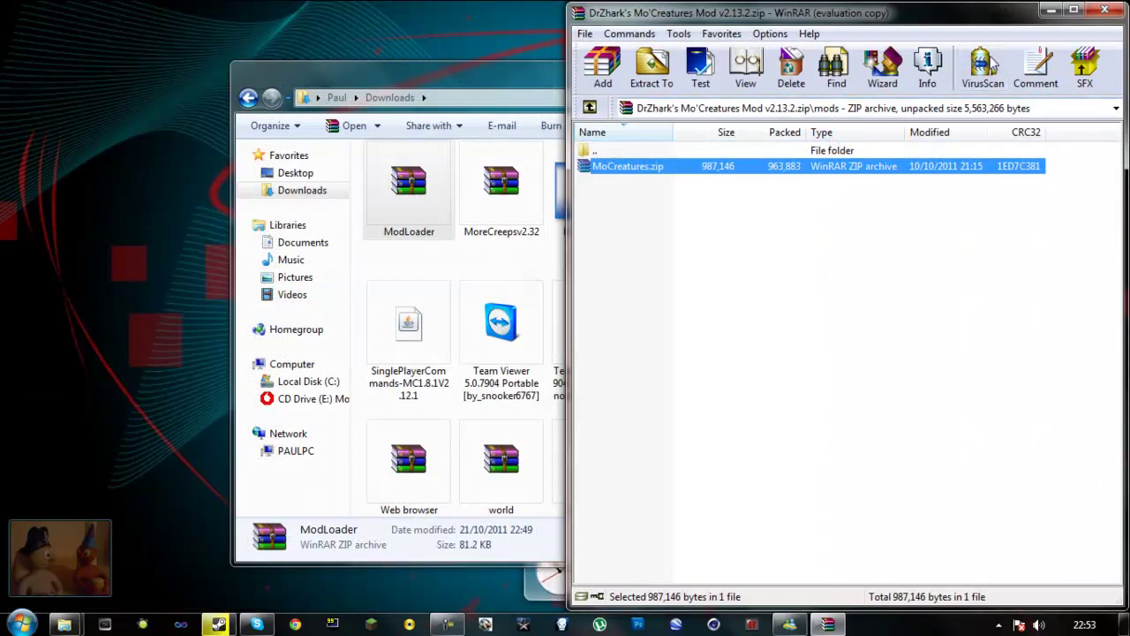
# Clear the remaining windows from the desktop, launch Minecraft and log in with the account password.
pyautogui.press('Escape')
pyautogui.click(917, 71)
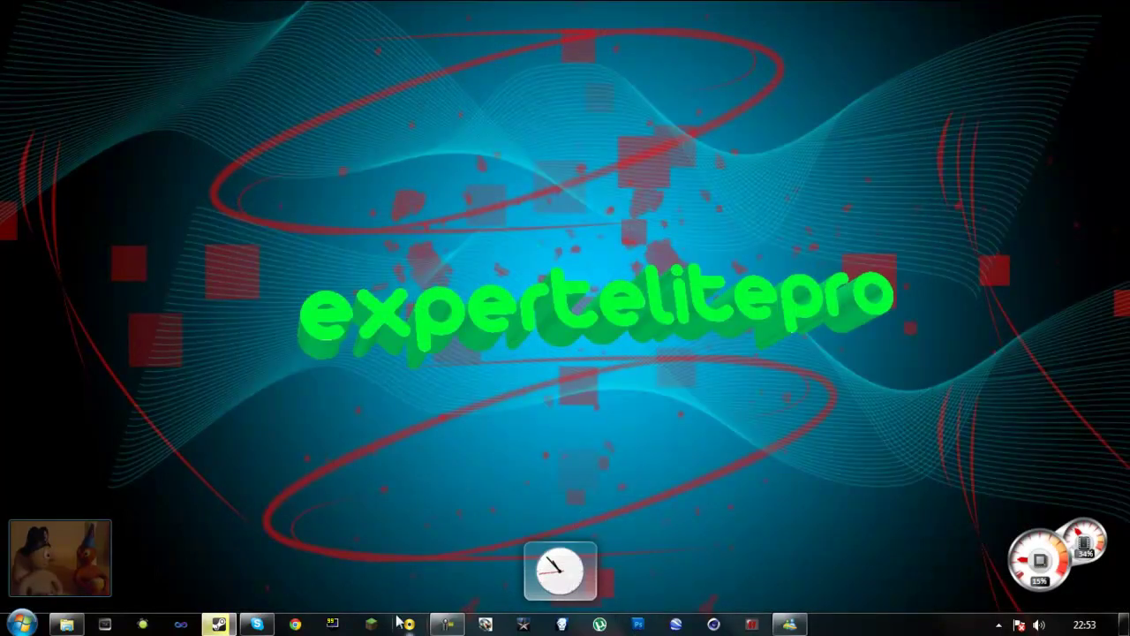
pyautogui.click(371, 625)
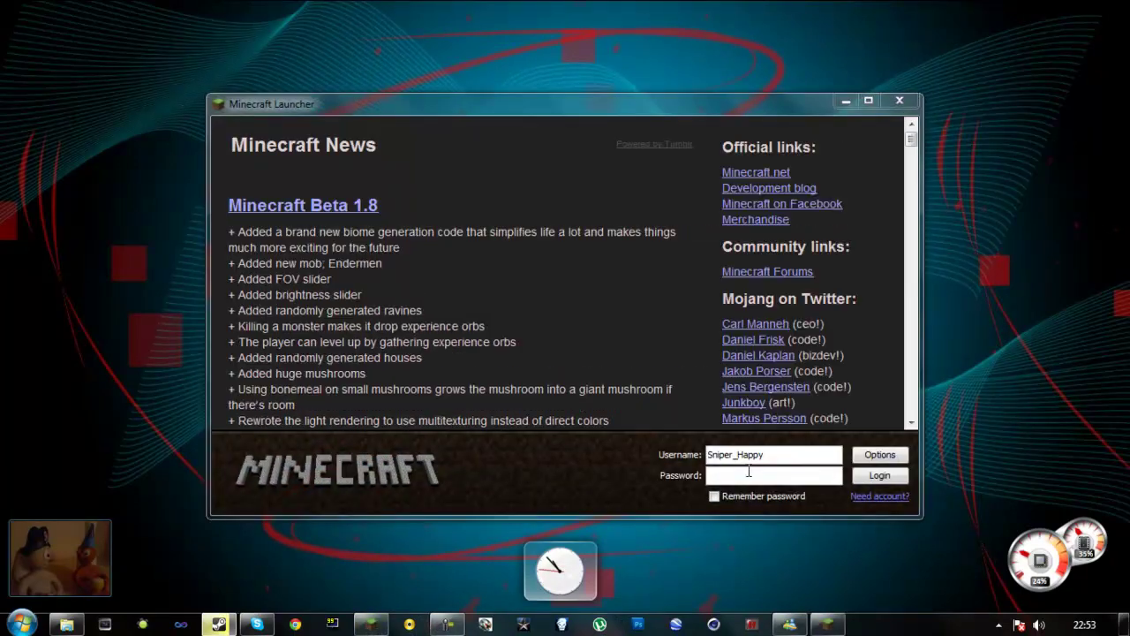
pyautogui.click(749, 471)
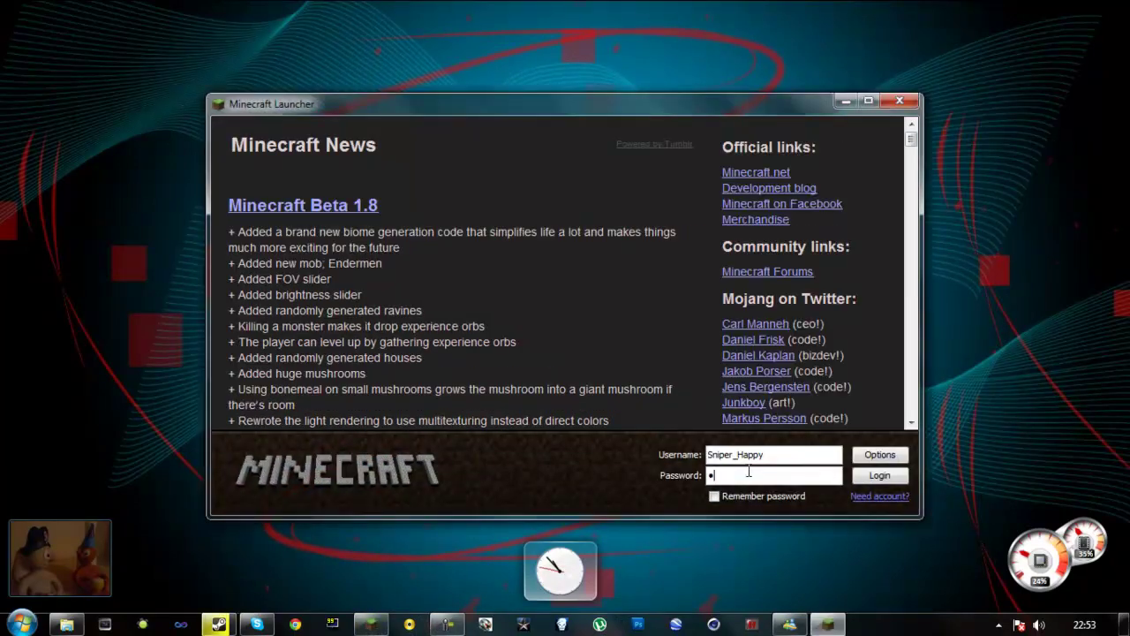
pyautogui.write('••••••••••••')
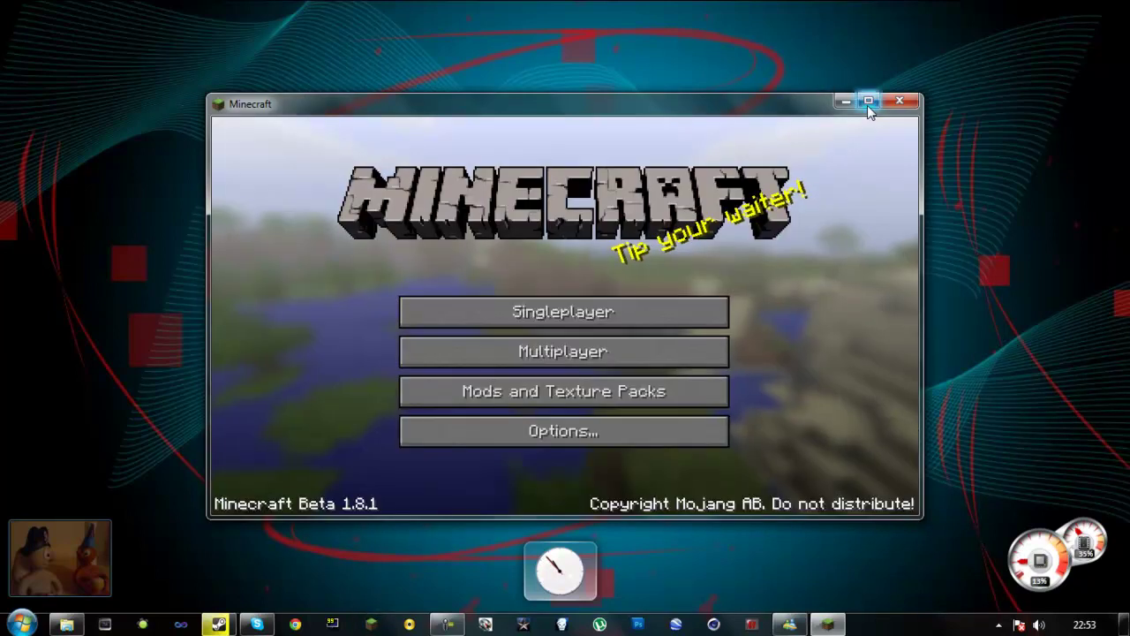
# Maximize the game window and create a new singleplayer survival world named Minecraft World.
pyautogui.click(868, 100)
pyautogui.click(588, 264)
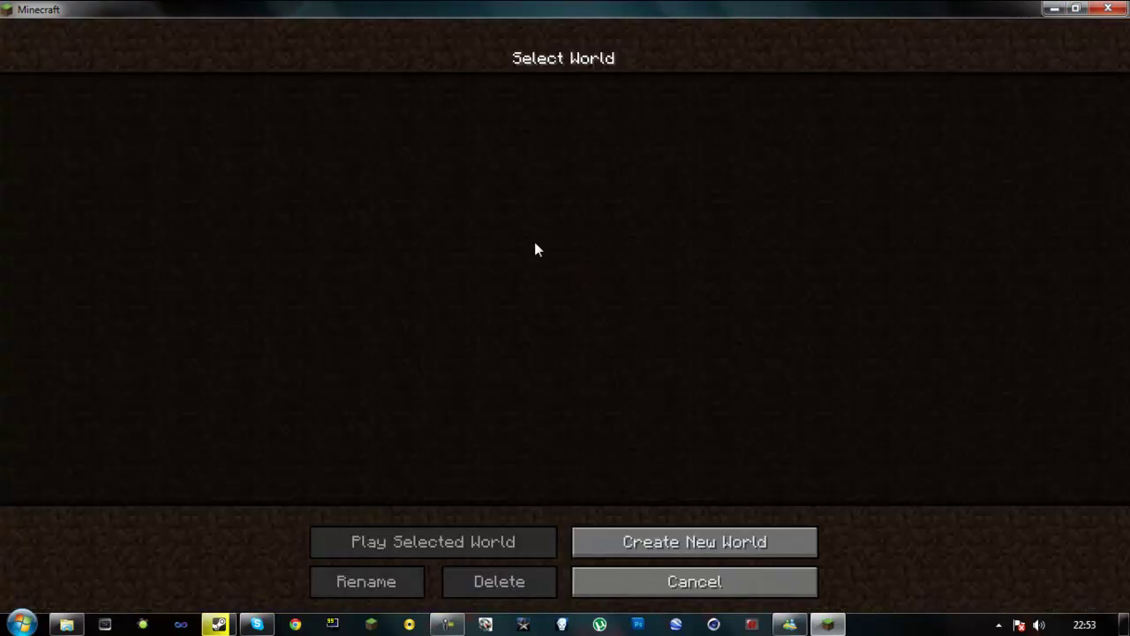
pyautogui.click(683, 545)
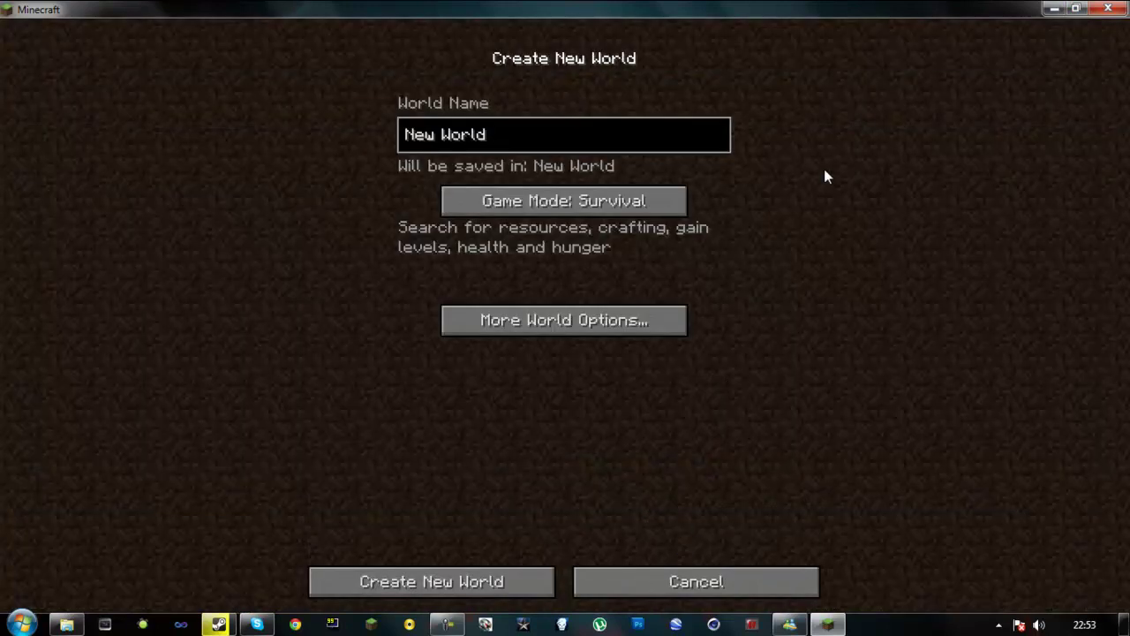
pyautogui.press('BackSpace')
pyautogui.press('BackSpace')
pyautogui.press('BackSpace')
pyautogui.press('BackSpace')
pyautogui.press('BackSpace')
pyautogui.press('BackSpace')
pyautogui.press('BackSpace')
pyautogui.press('BackSpace')
pyautogui.press('BackSpace')
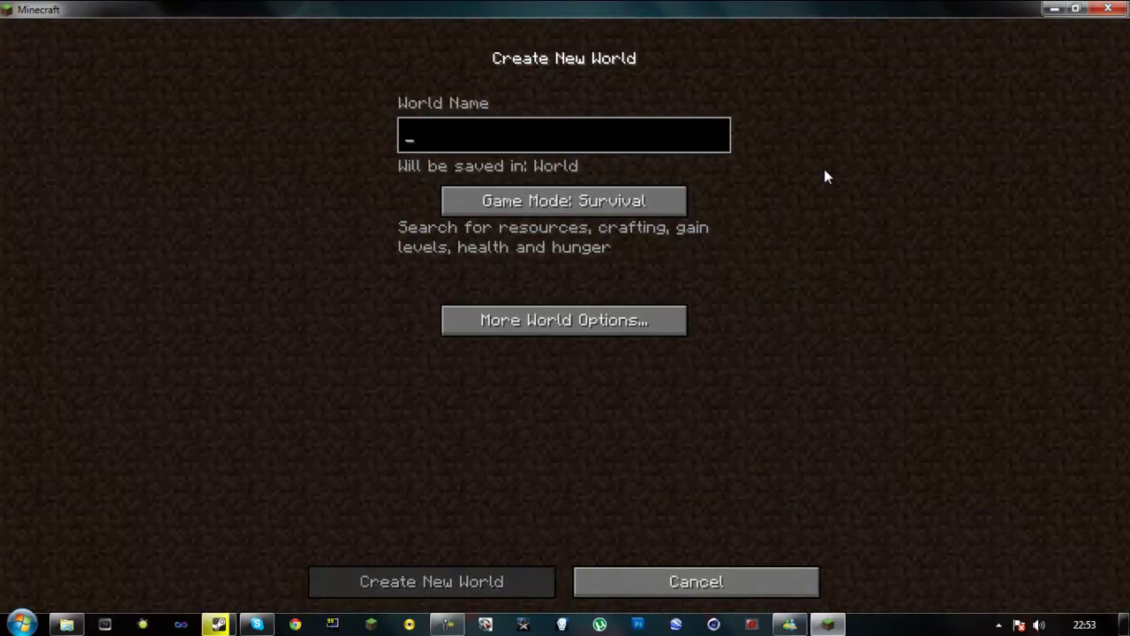
pyautogui.write('Minecraf')
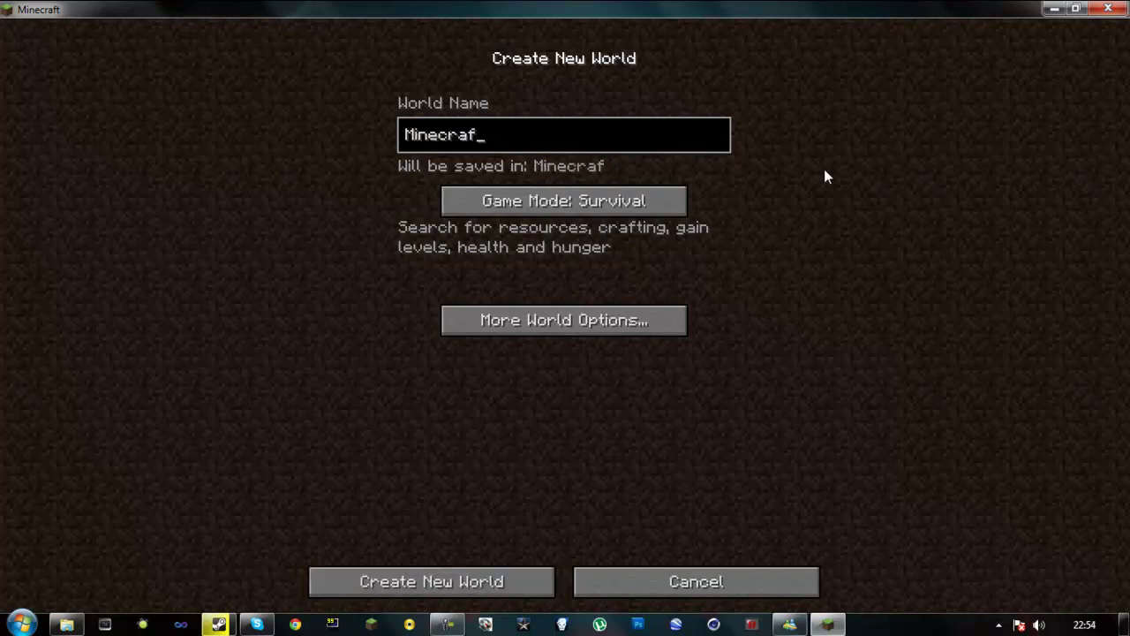
pyautogui.write('t World')
pyautogui.press('Return')
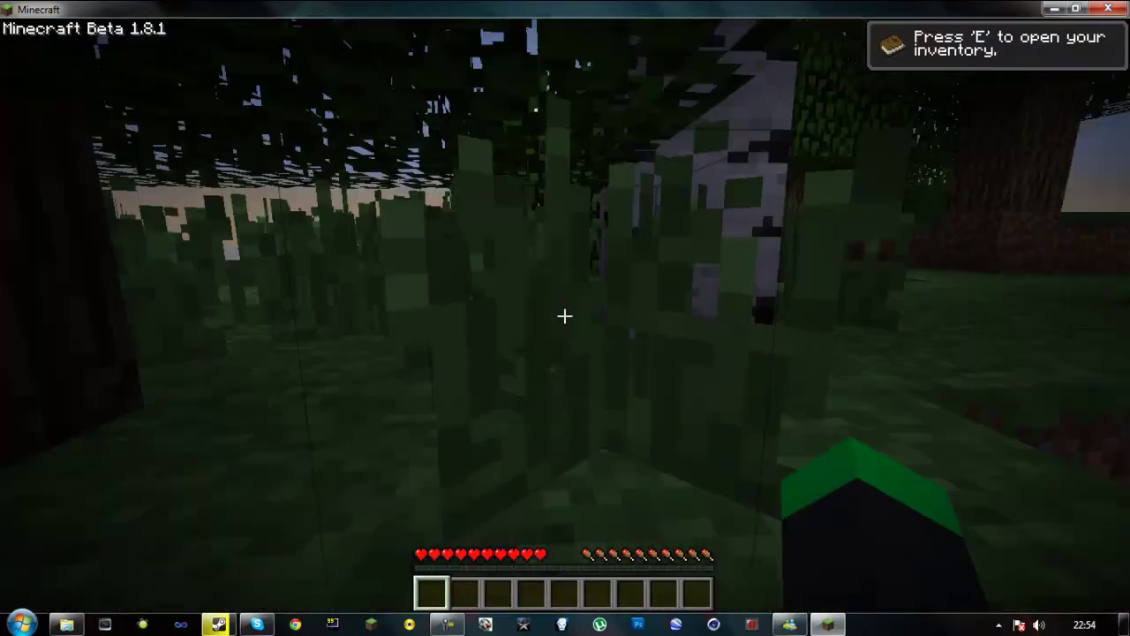
# Check the inventory, the game options and the achievements map, and return to the game.
pyautogui.press('e')
pyautogui.press('e')
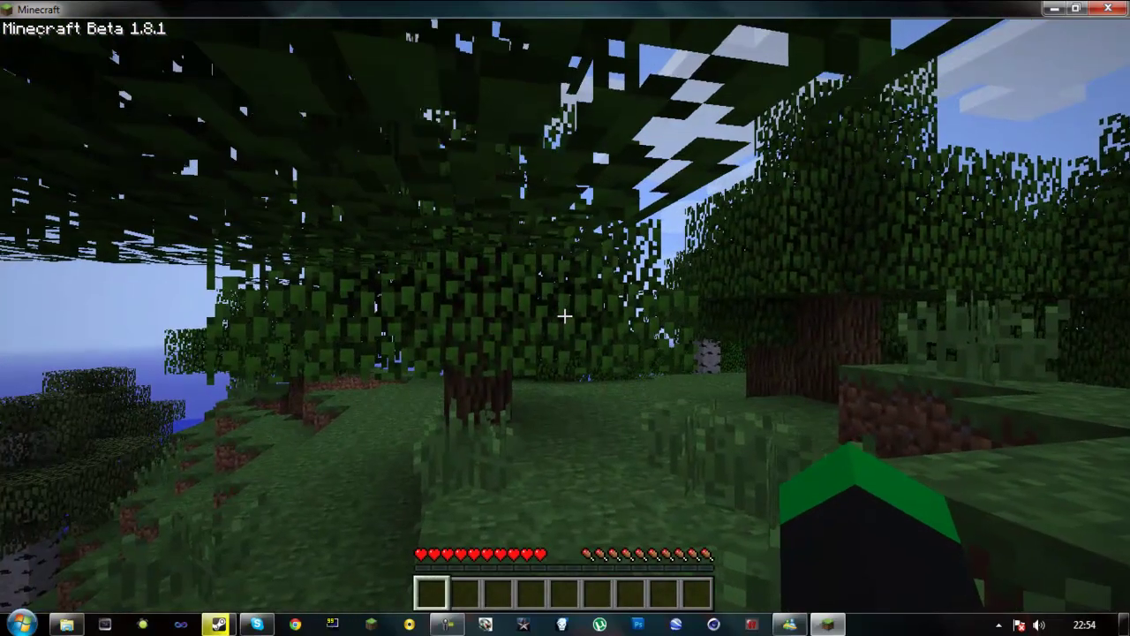
pyautogui.press('Escape')
pyautogui.click(562, 321)
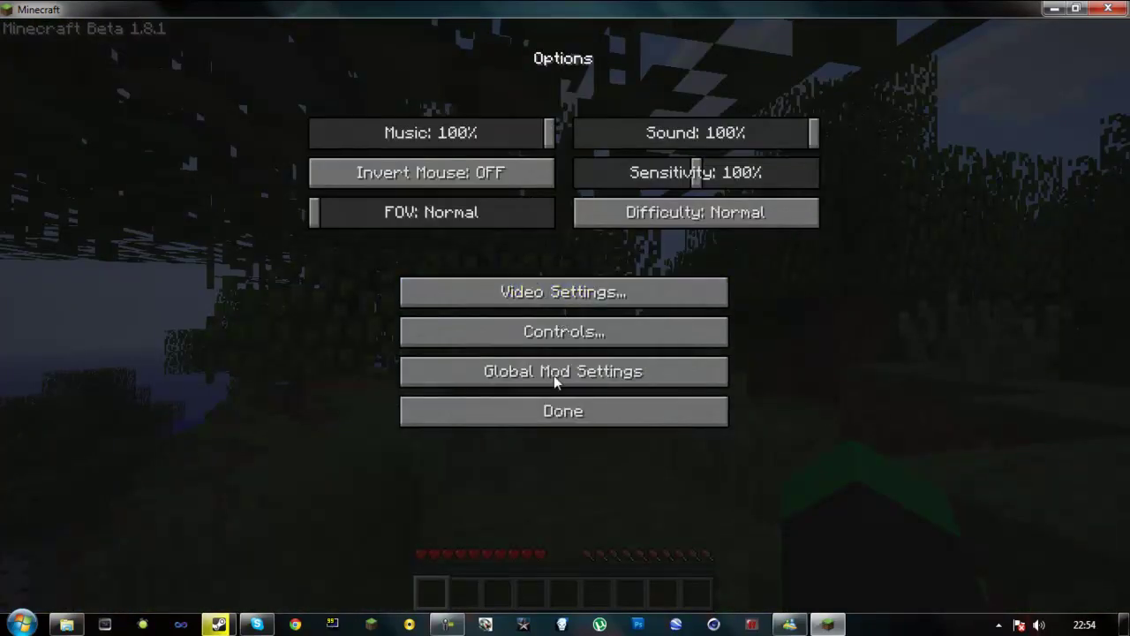
pyautogui.click(570, 411)
pyautogui.click(500, 238)
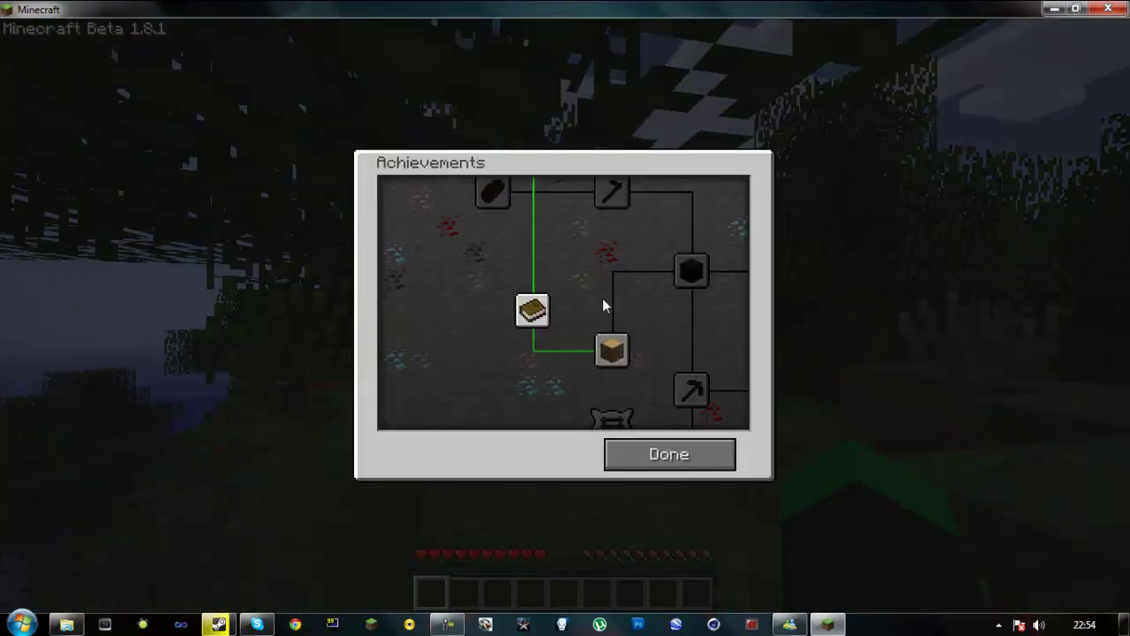
pyautogui.moveTo(600, 303); pyautogui.dragTo(679, 408)
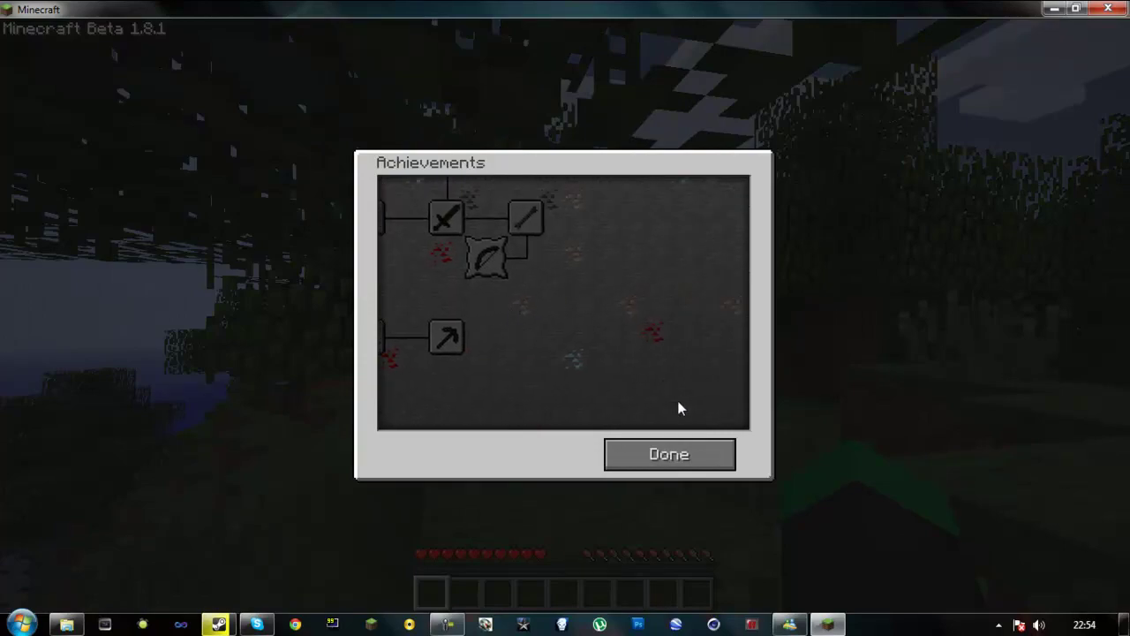
pyautogui.click(683, 455)
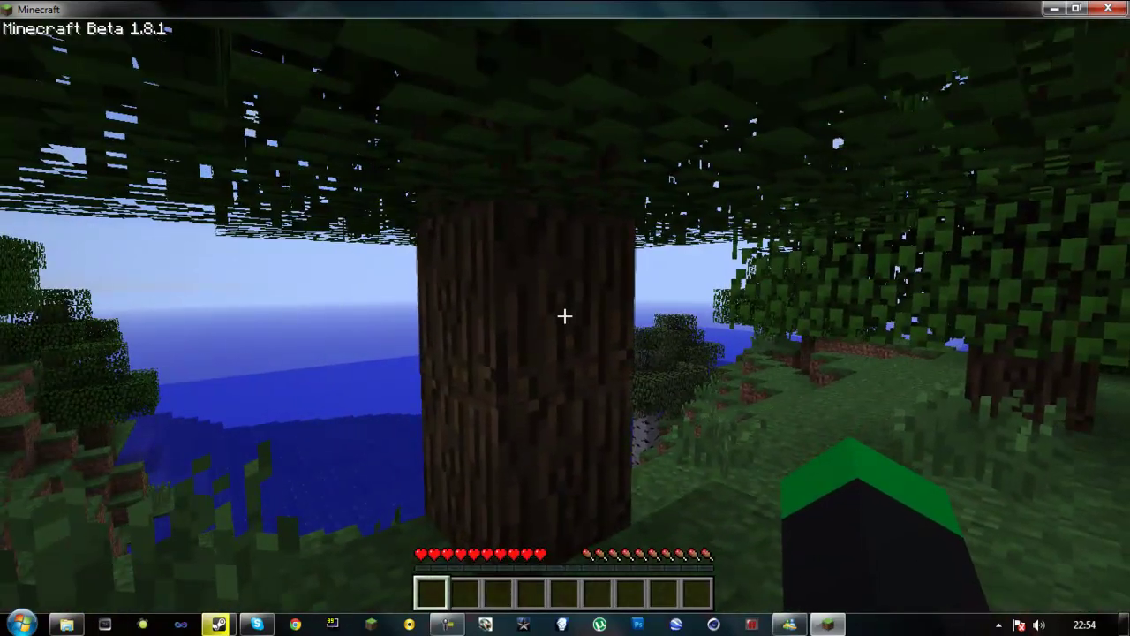
# Explore the forest and the lake shore of the new world on foot, looking for creatures.
pyautogui.press('w')
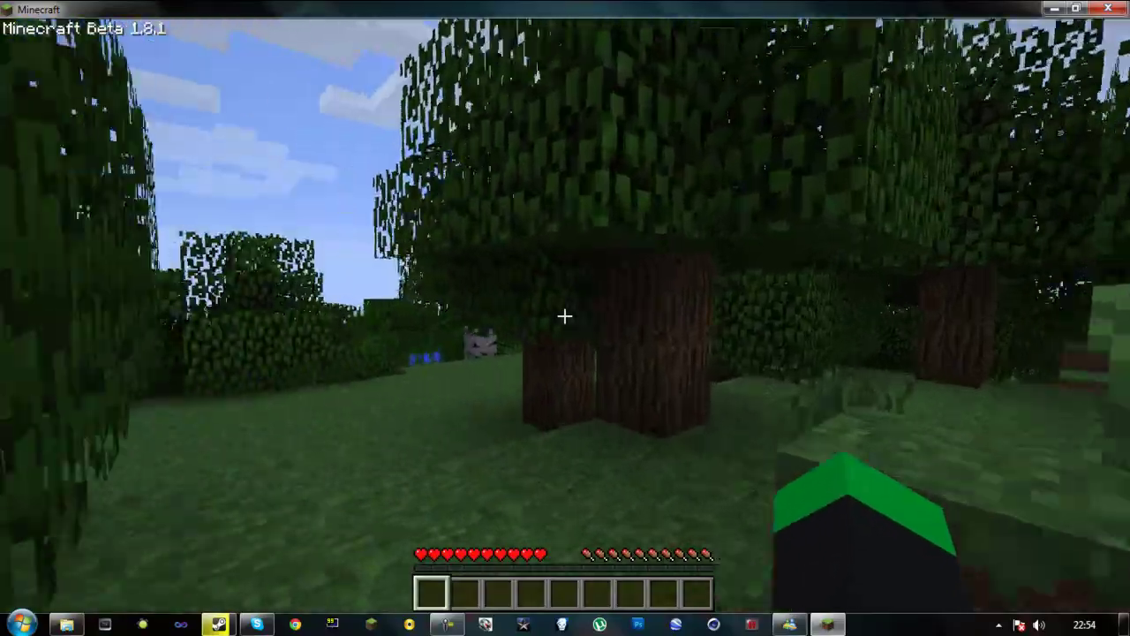
pyautogui.press('w')
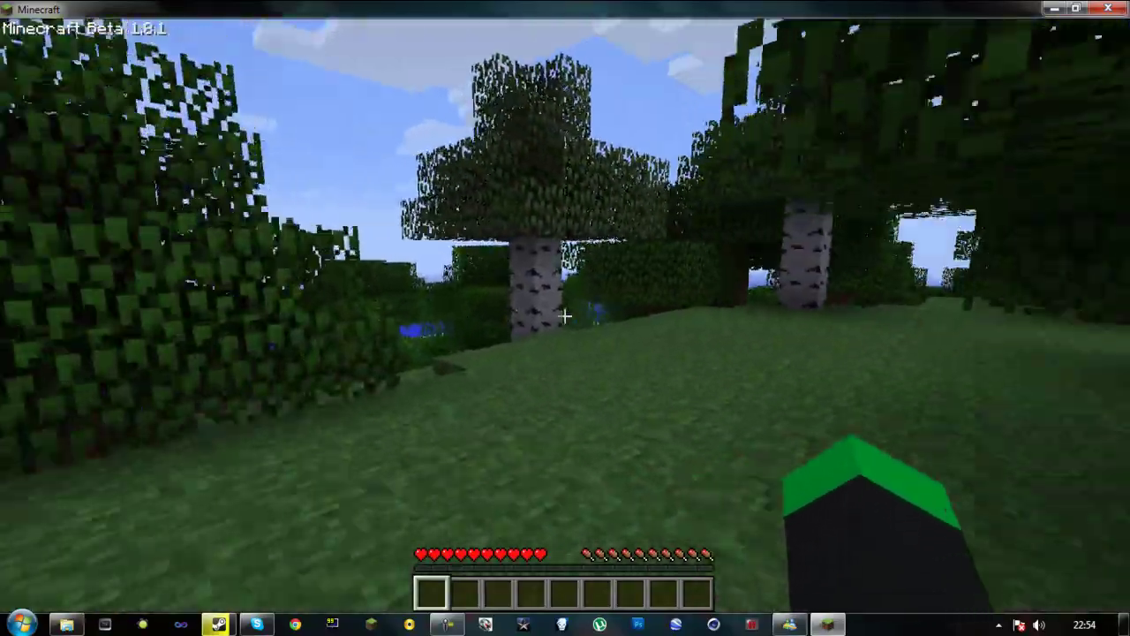
pyautogui.press('w')
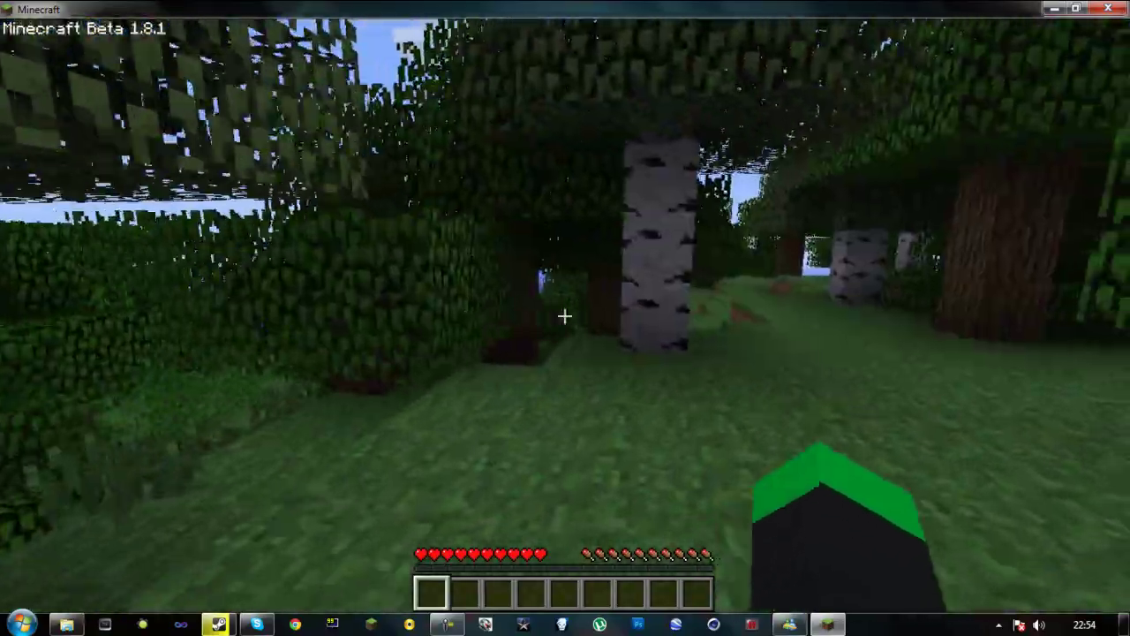
pyautogui.press('w')
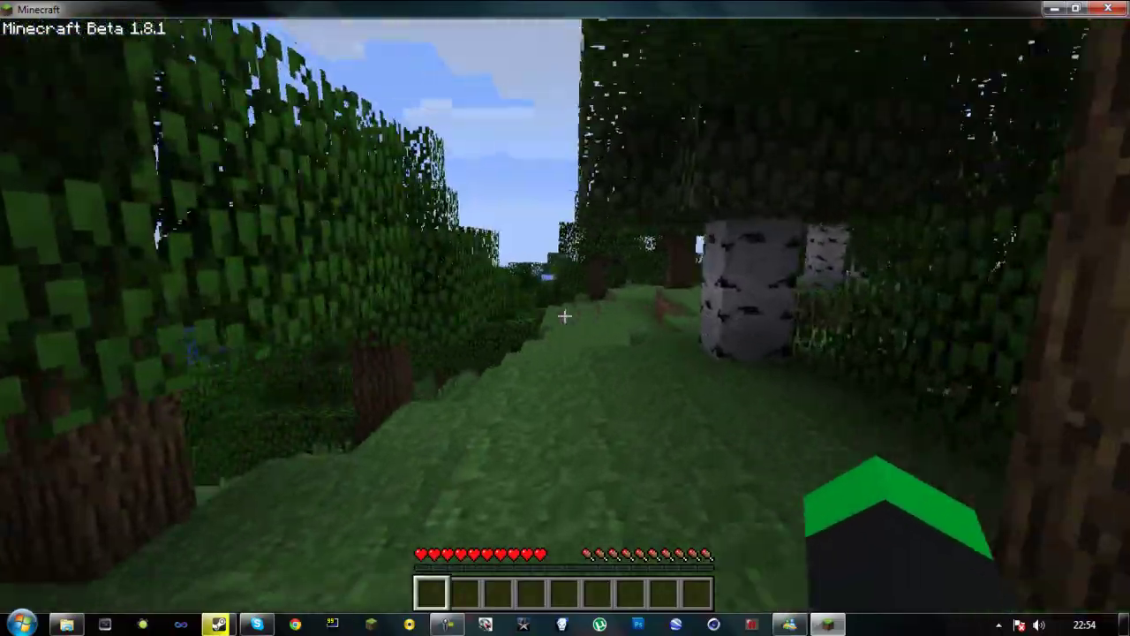
pyautogui.press('w')
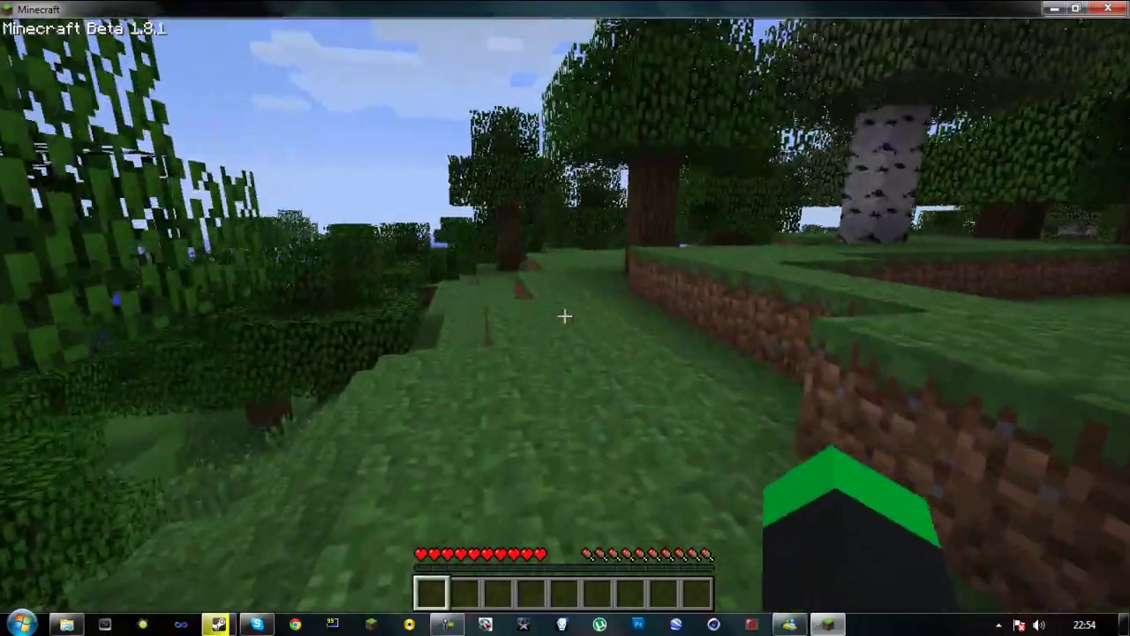
pyautogui.press('w')
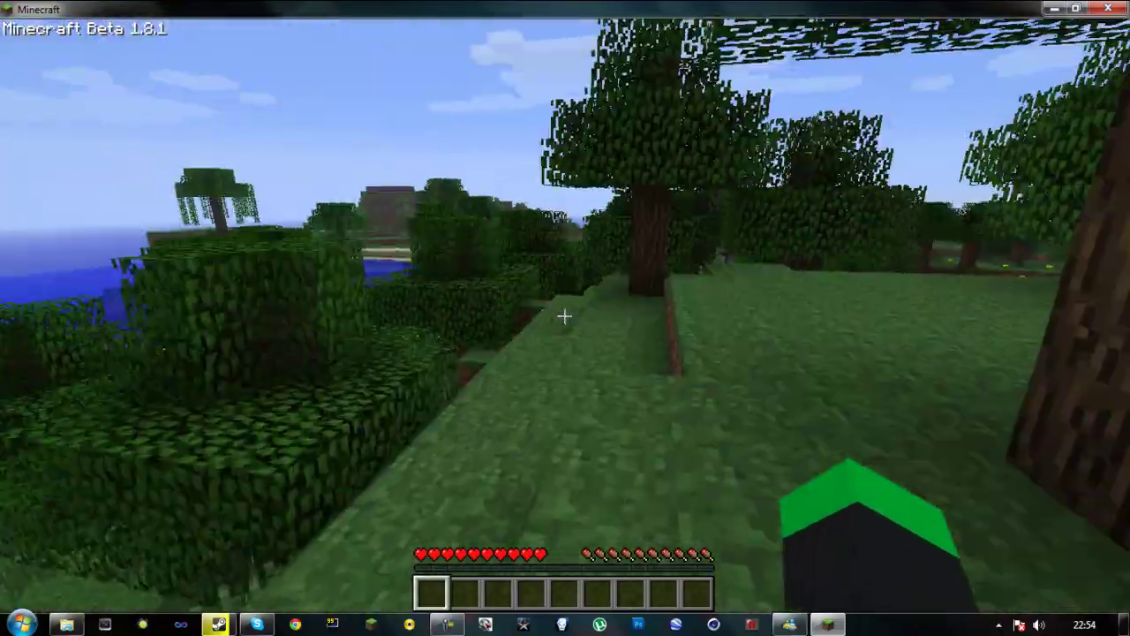
pyautogui.press('w')
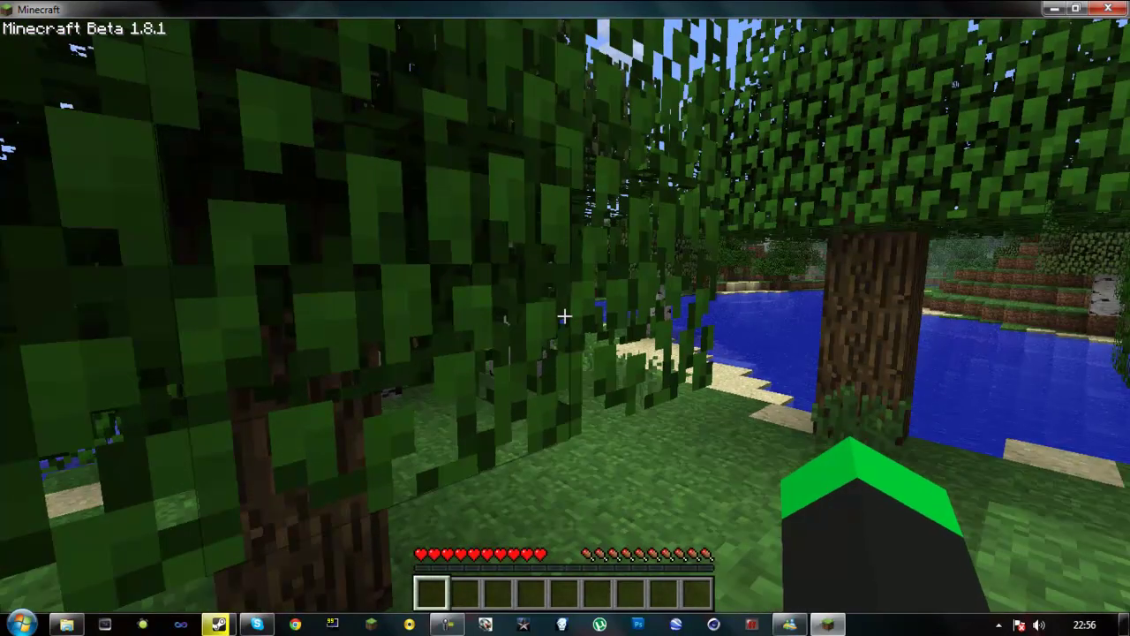
pyautogui.press('w')
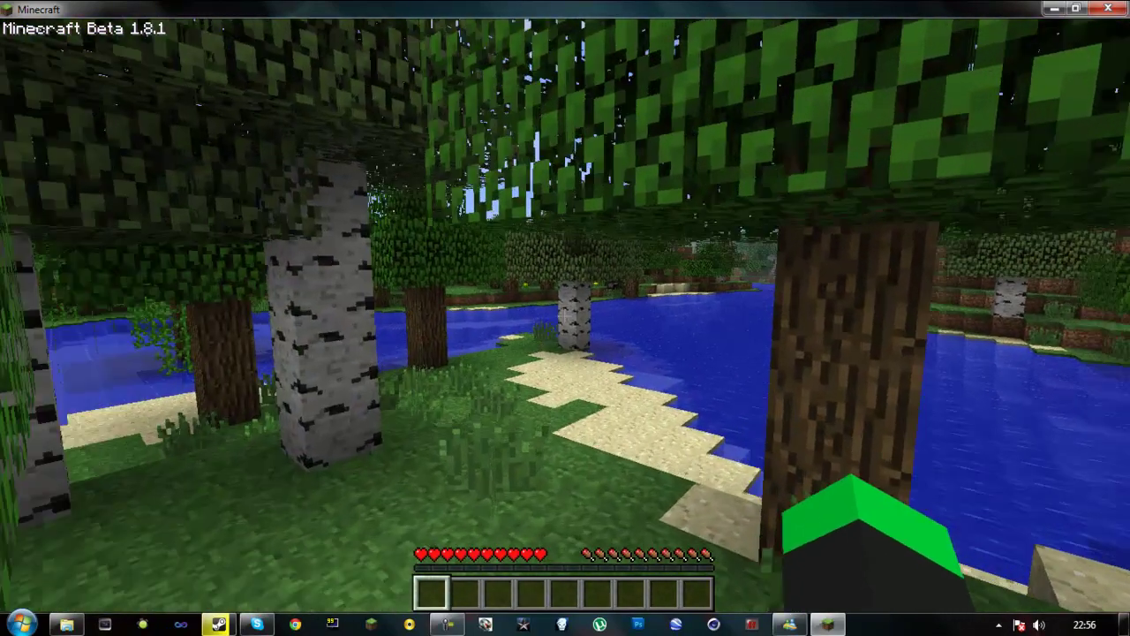
pyautogui.press('w')
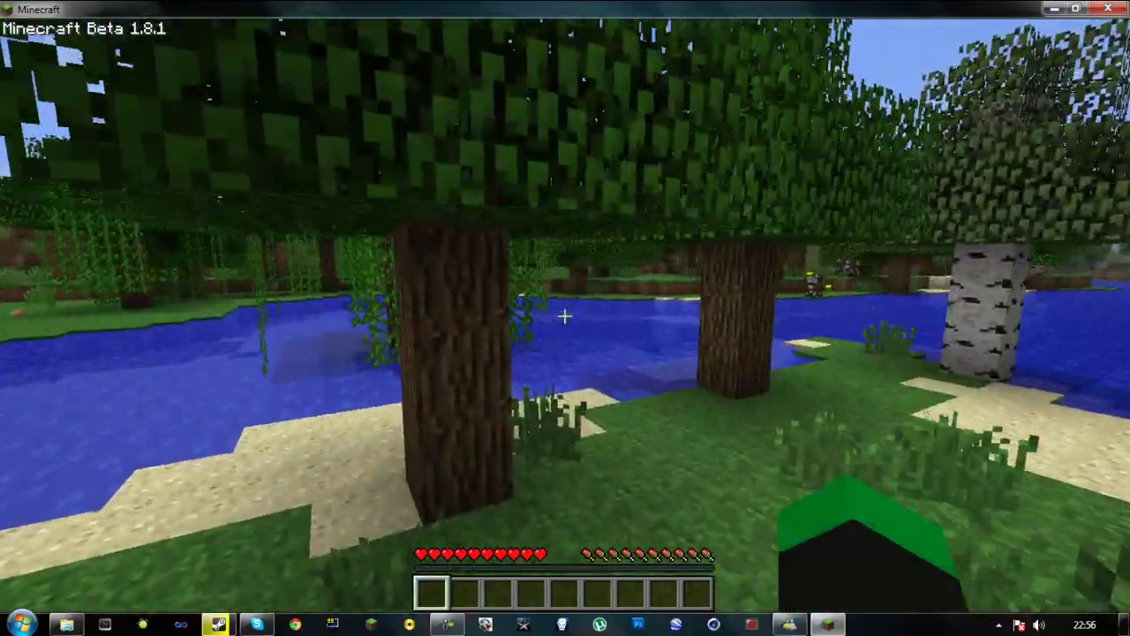
pyautogui.press('w')
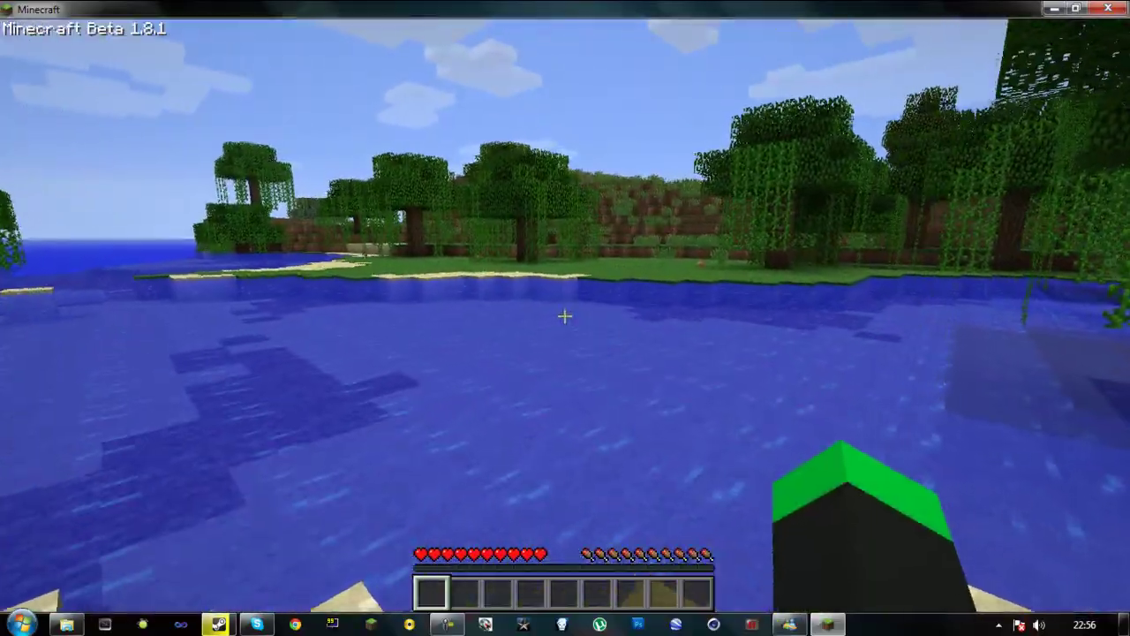
pyautogui.press('w')
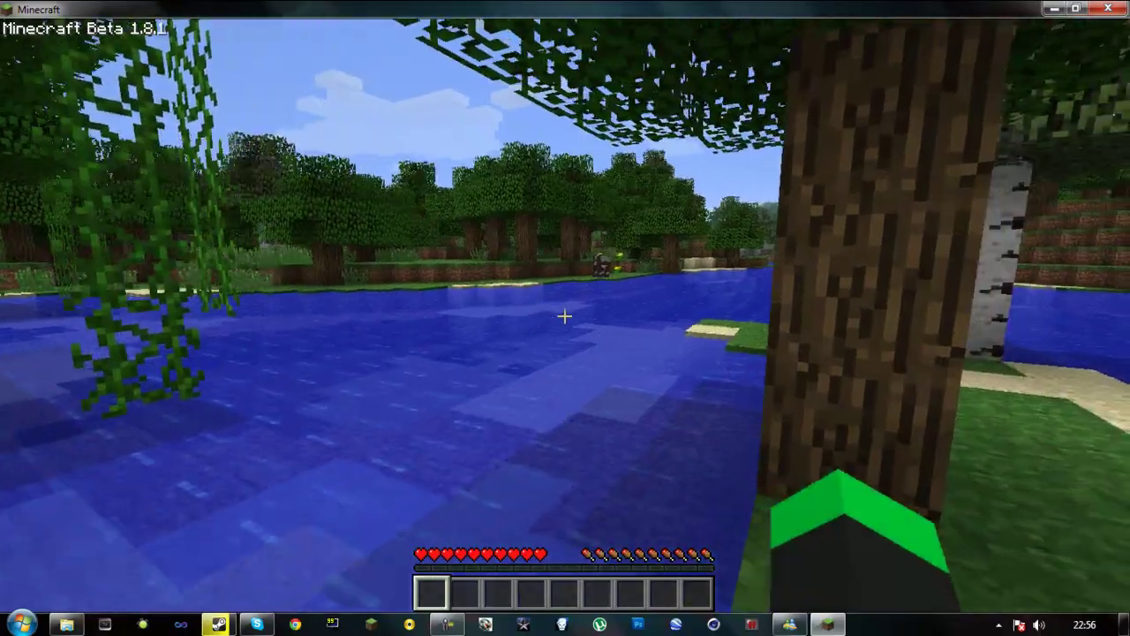
pyautogui.press('w')
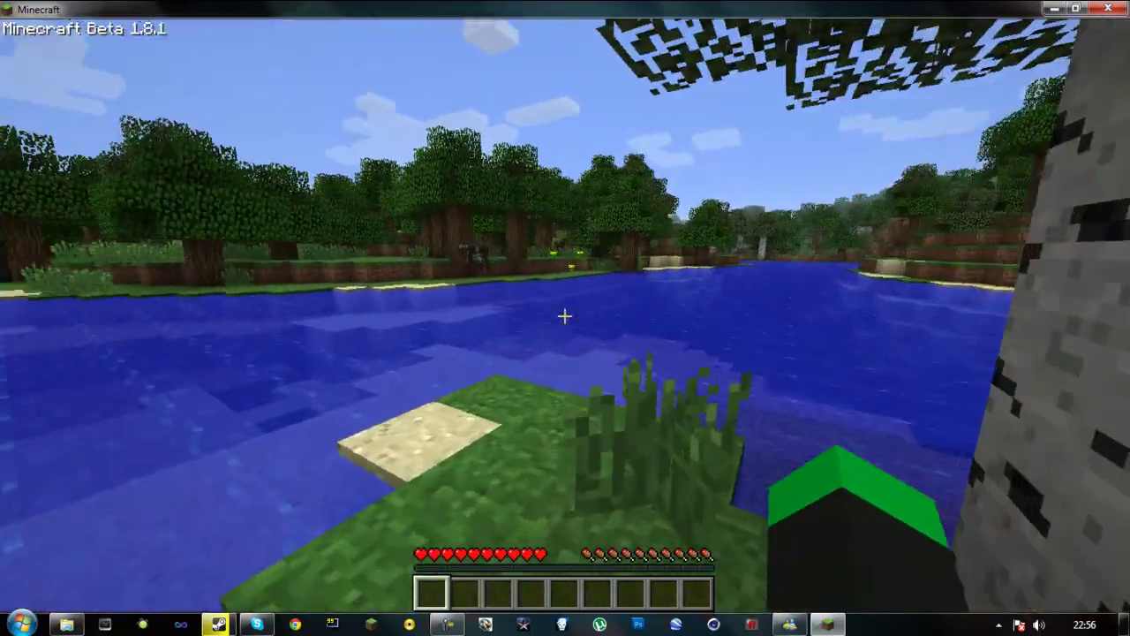
# Open DrZhark's Mo'Creatures in the global mod settings and review its animal frequency settings.
pyautogui.press('Escape')
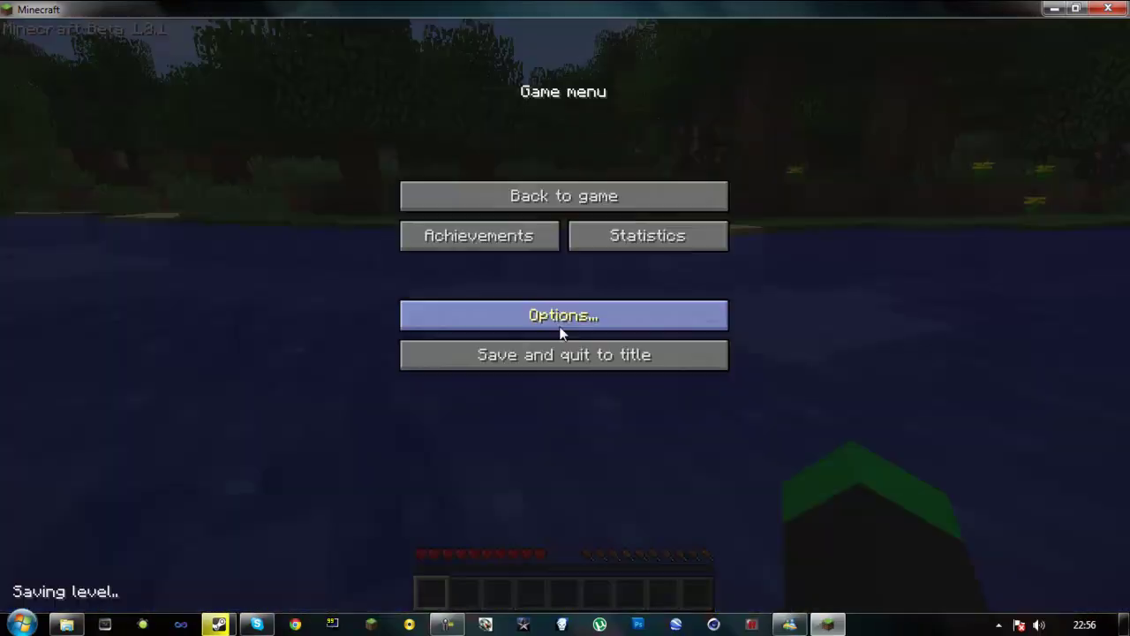
pyautogui.click(560, 329)
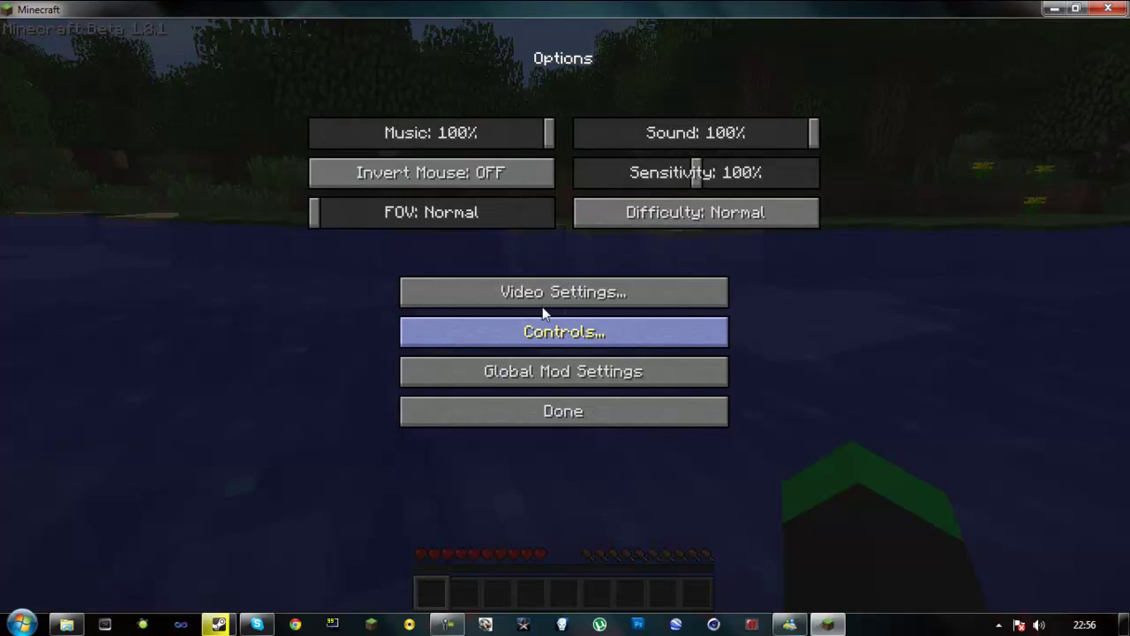
pyautogui.click(547, 371)
pyautogui.click(430, 104)
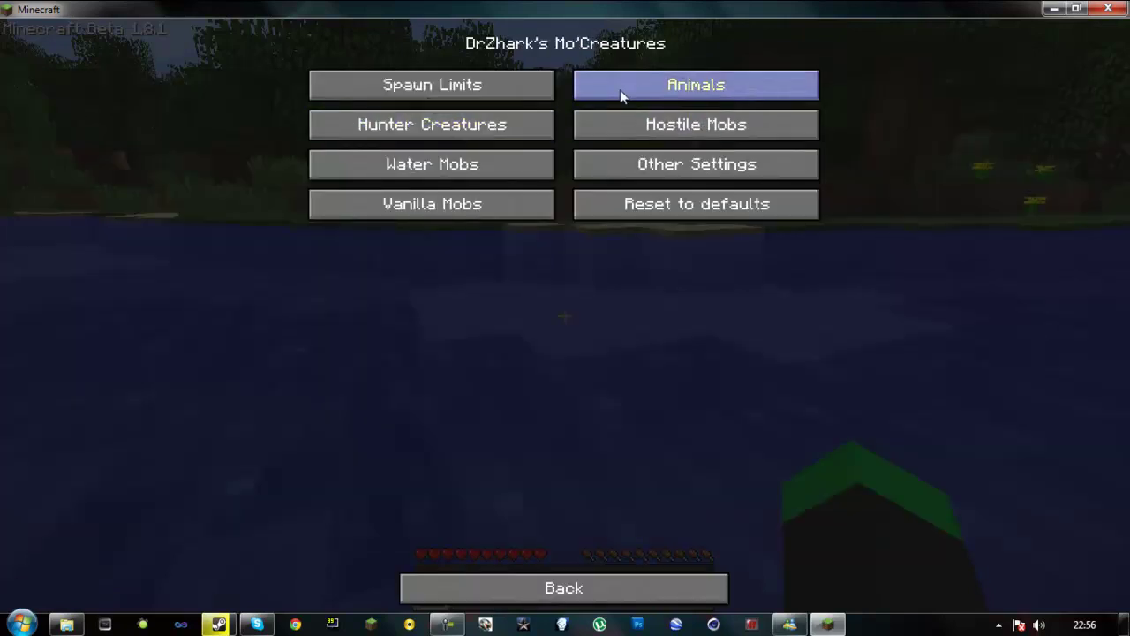
pyautogui.click(619, 89)
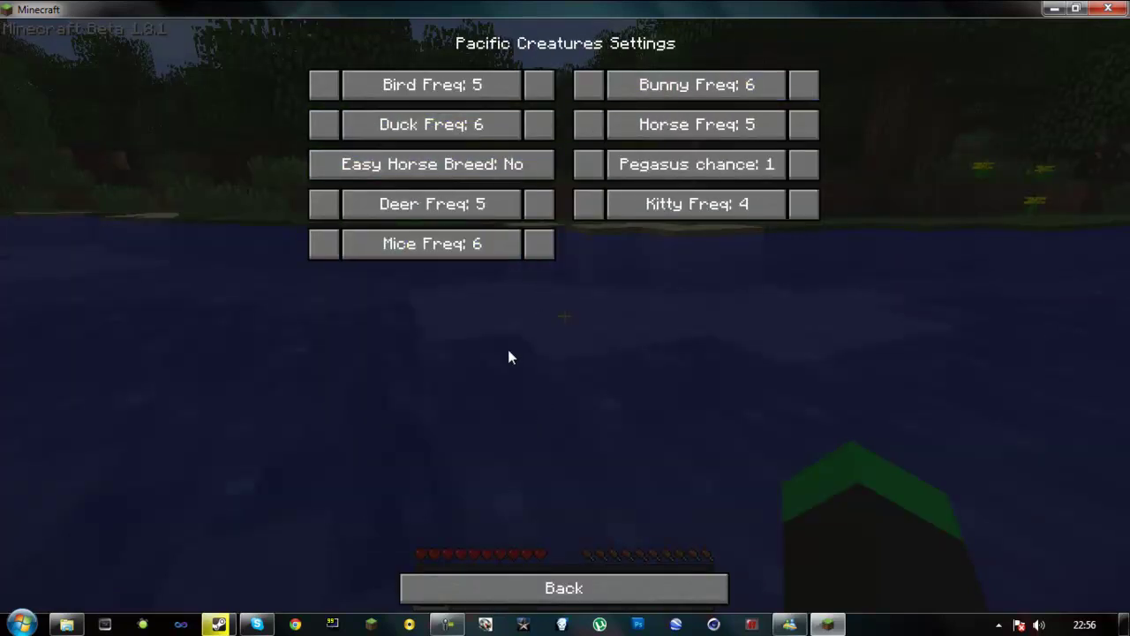
pyautogui.click(556, 581)
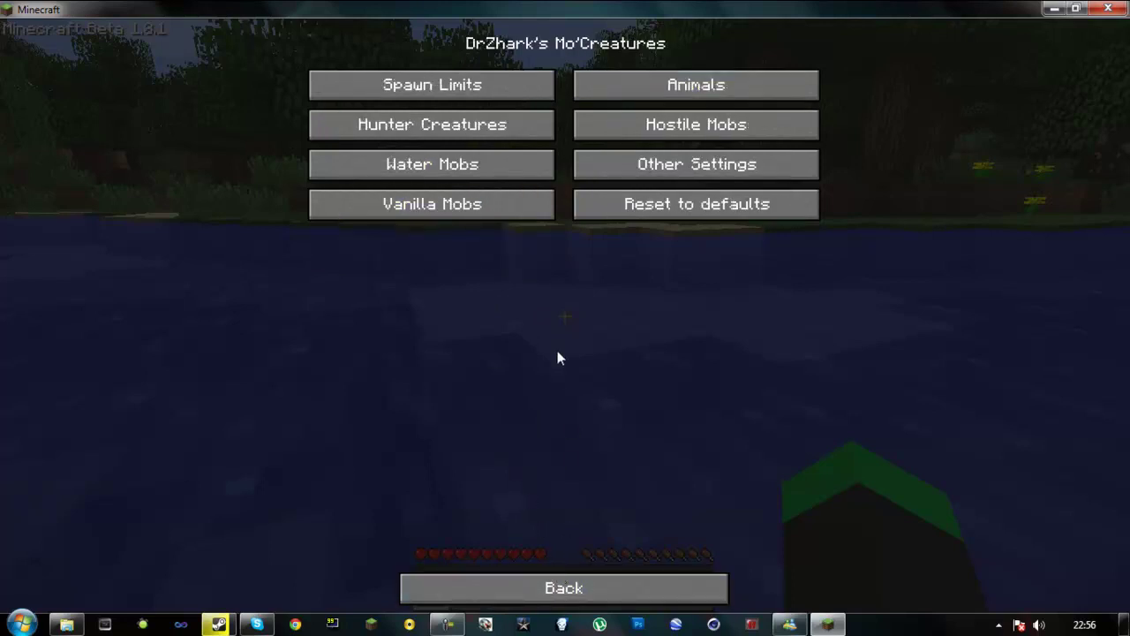
# Raise the Mo'Creatures spawn limits to 177 for hostiles and 79 for animals.
pyautogui.click(472, 81)
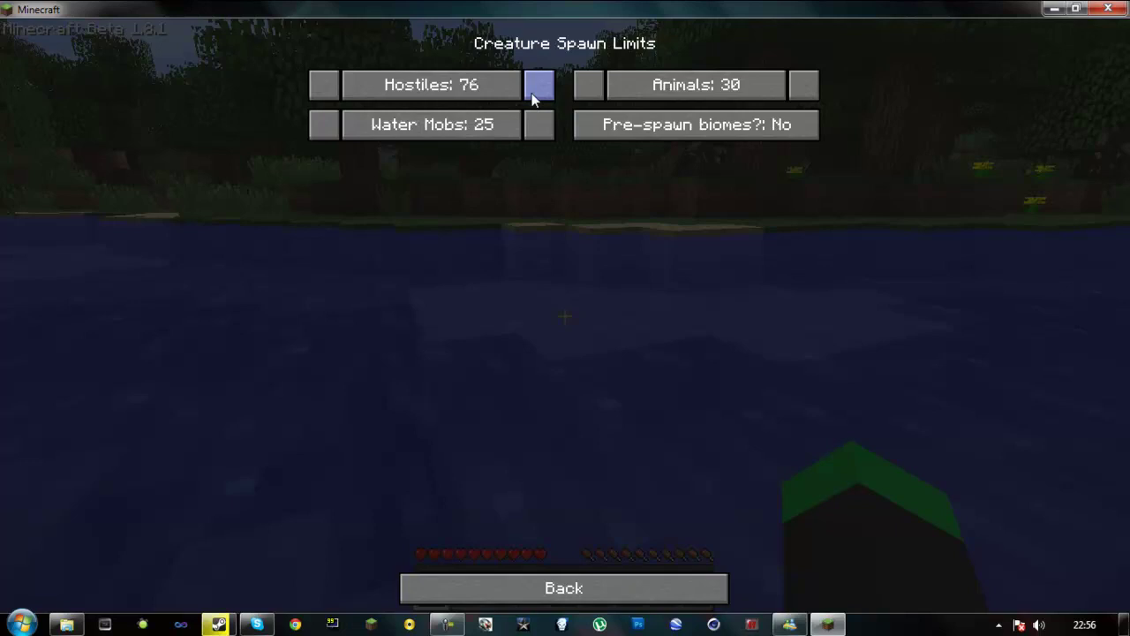
pyautogui.click(535, 90)
pyautogui.click(535, 91)
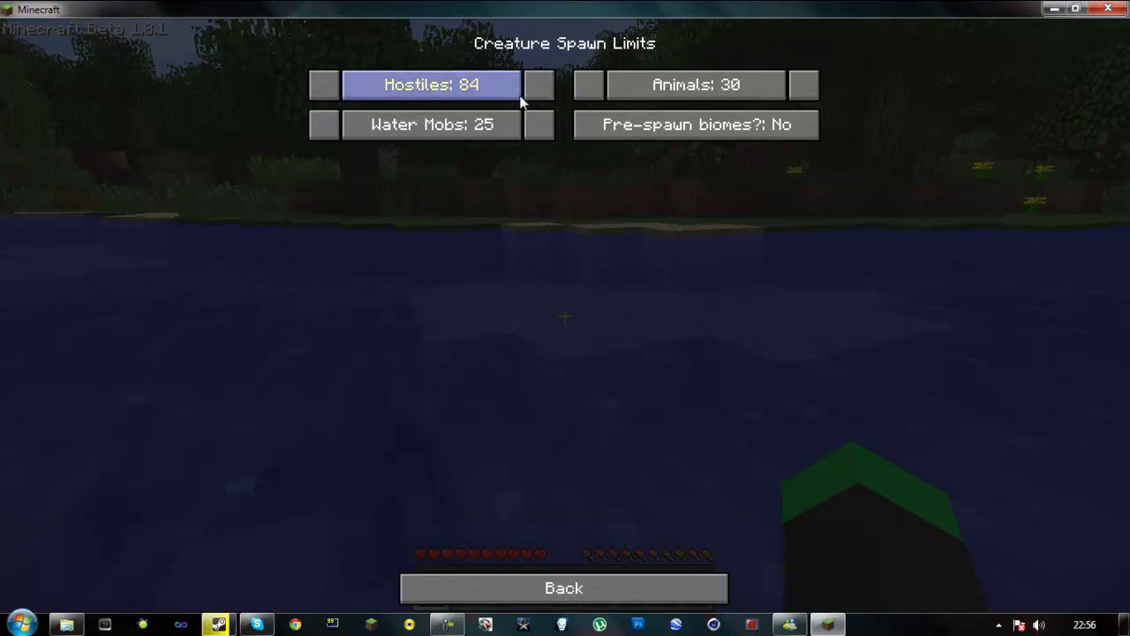
pyautogui.click(539, 87)
pyautogui.click(539, 86)
pyautogui.click(539, 86)
pyautogui.click(539, 87)
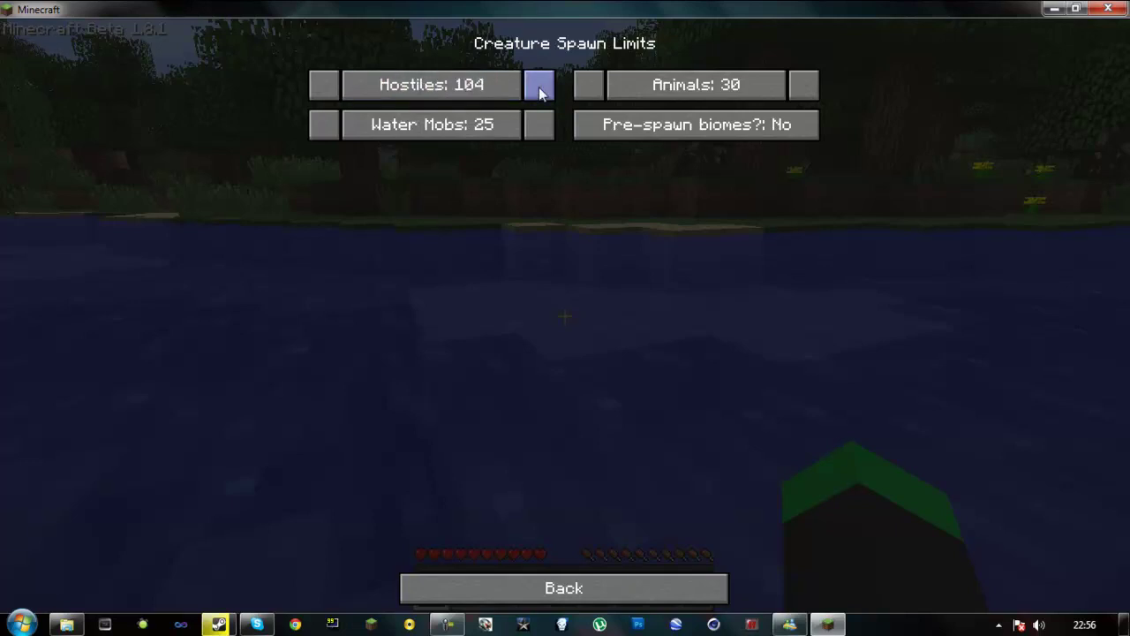
pyautogui.click(538, 87)
pyautogui.click(538, 86)
pyautogui.click(538, 86)
pyautogui.click(812, 86)
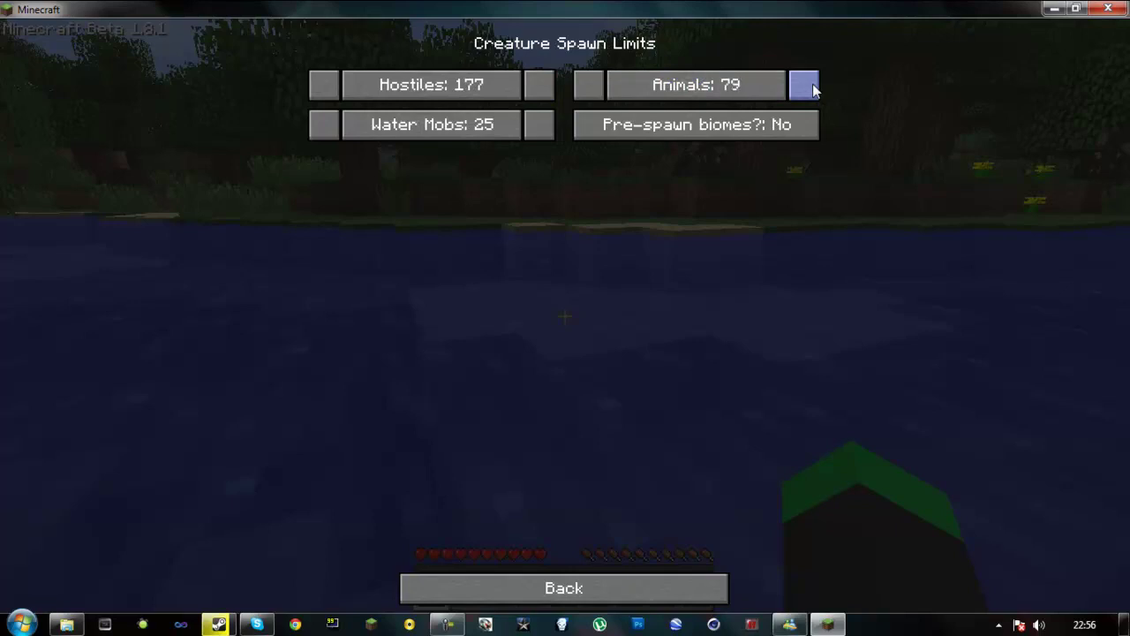
# Raise the Mo'Creatures animal spawn limit to 122, leave the mod settings and return to the game.
pyautogui.click(812, 87)
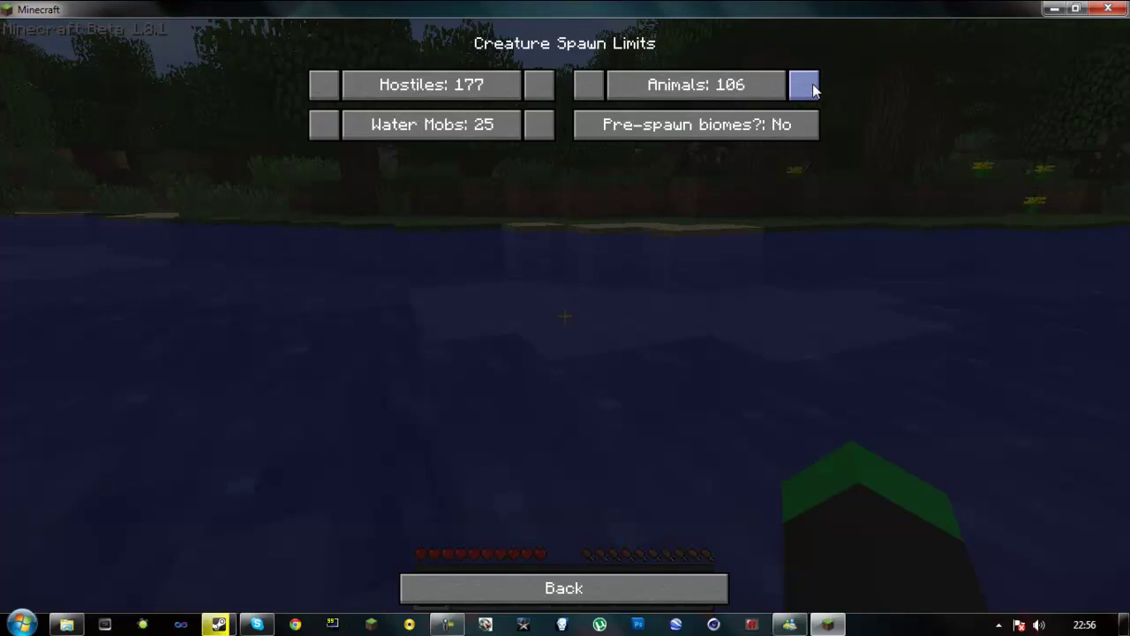
pyautogui.click(812, 86)
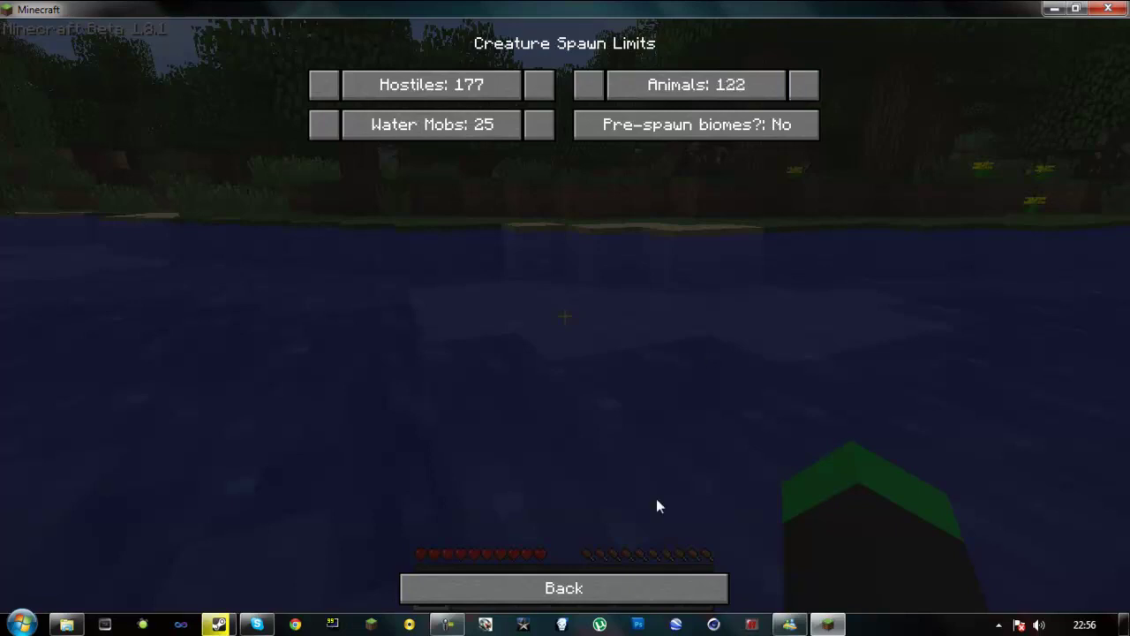
pyautogui.click(631, 600)
pyautogui.click(562, 588)
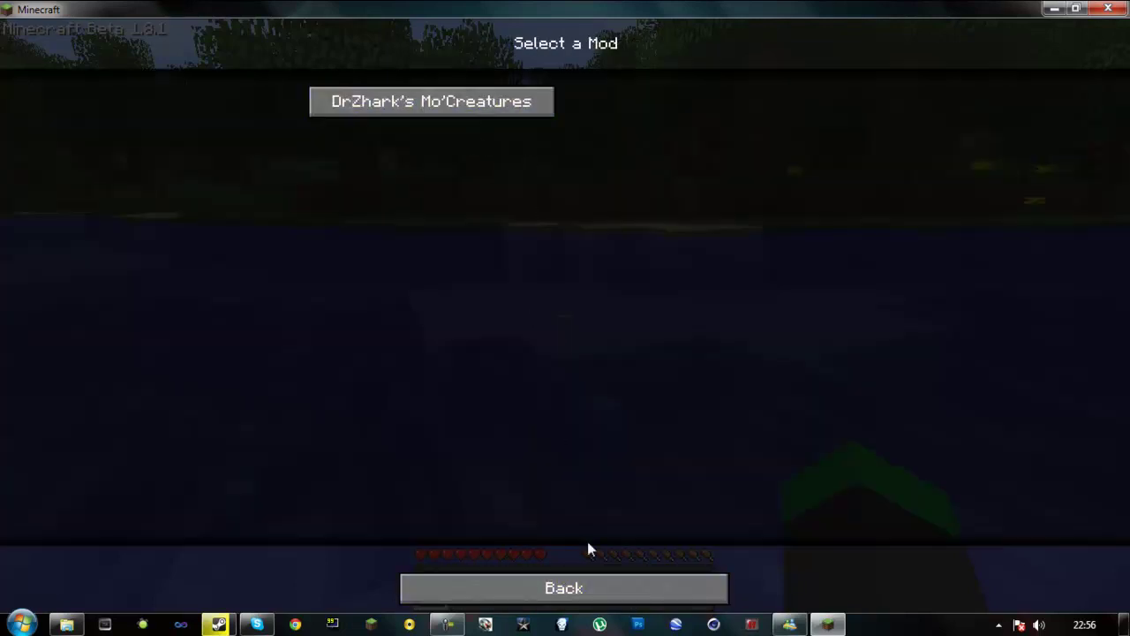
pyautogui.click(610, 574)
pyautogui.click(580, 404)
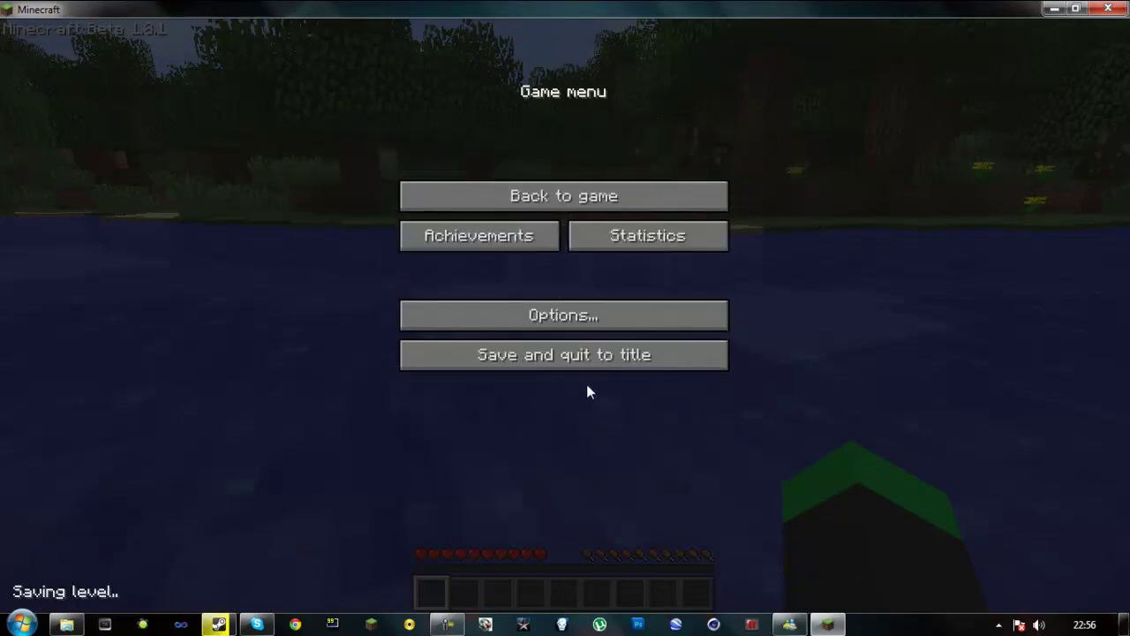
pyautogui.click(565, 194)
# Swim across the lake to the grassy shore and look for creatures among the trees.
pyautogui.press('space')
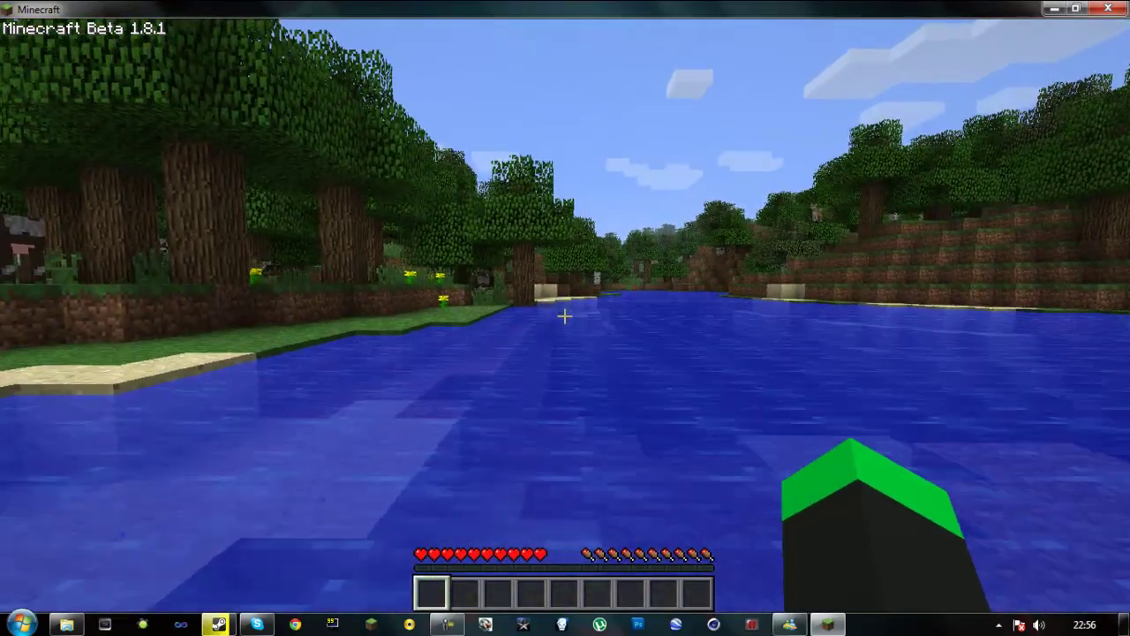
pyautogui.press('w')
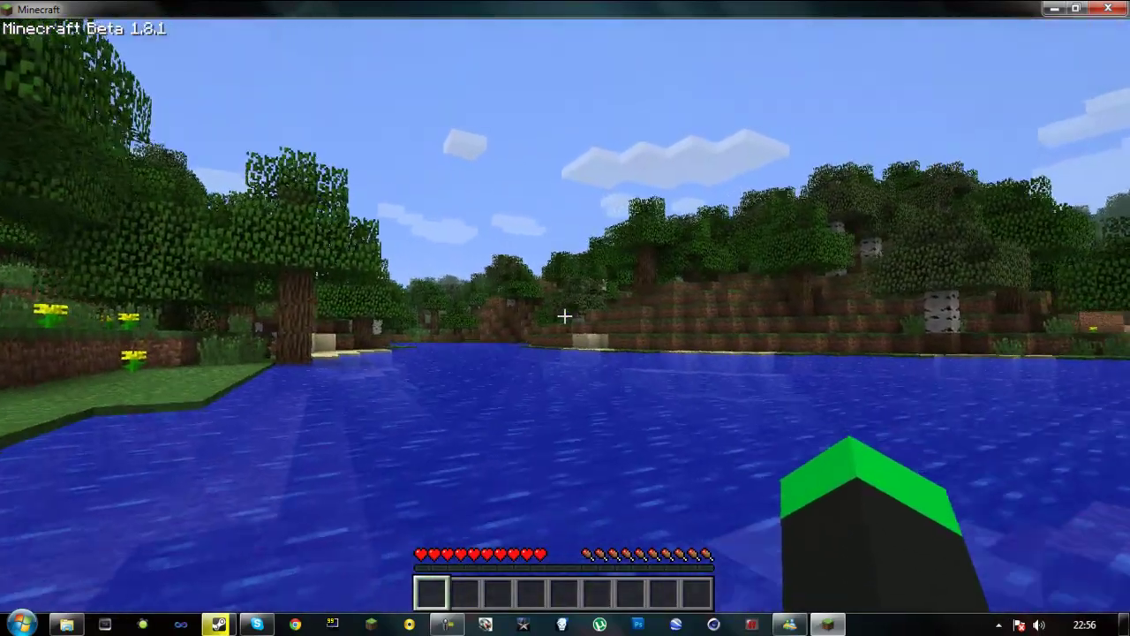
pyautogui.press('w')
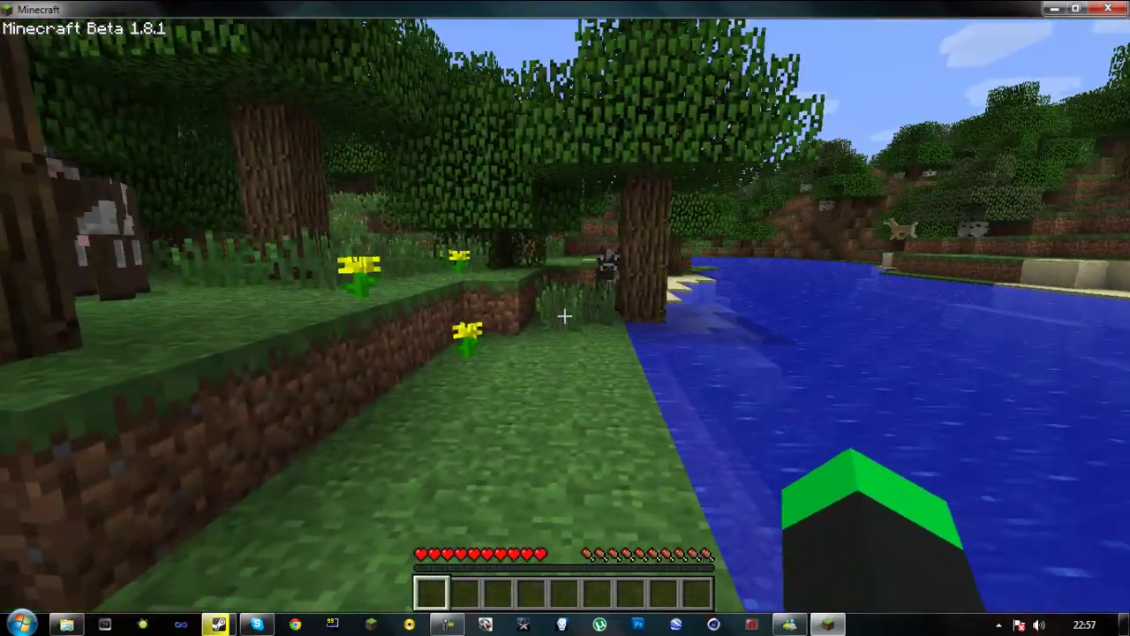
# Save the world, quit to the title screen and close the game.
pyautogui.press('Escape')
pyautogui.click(564, 353)
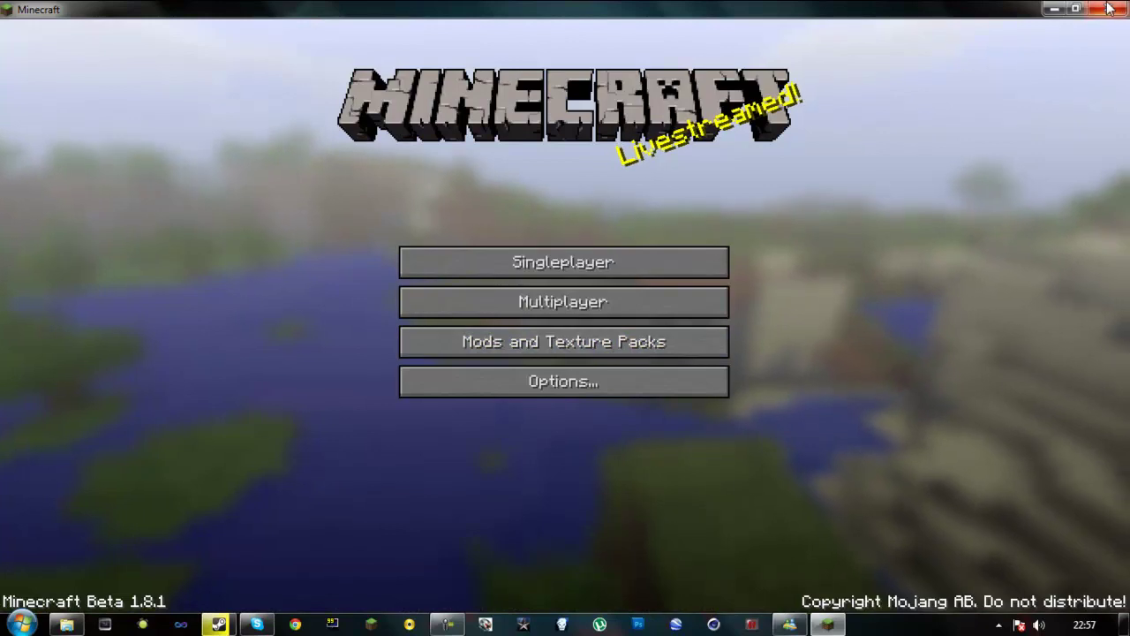
pyautogui.click(1108, 8)
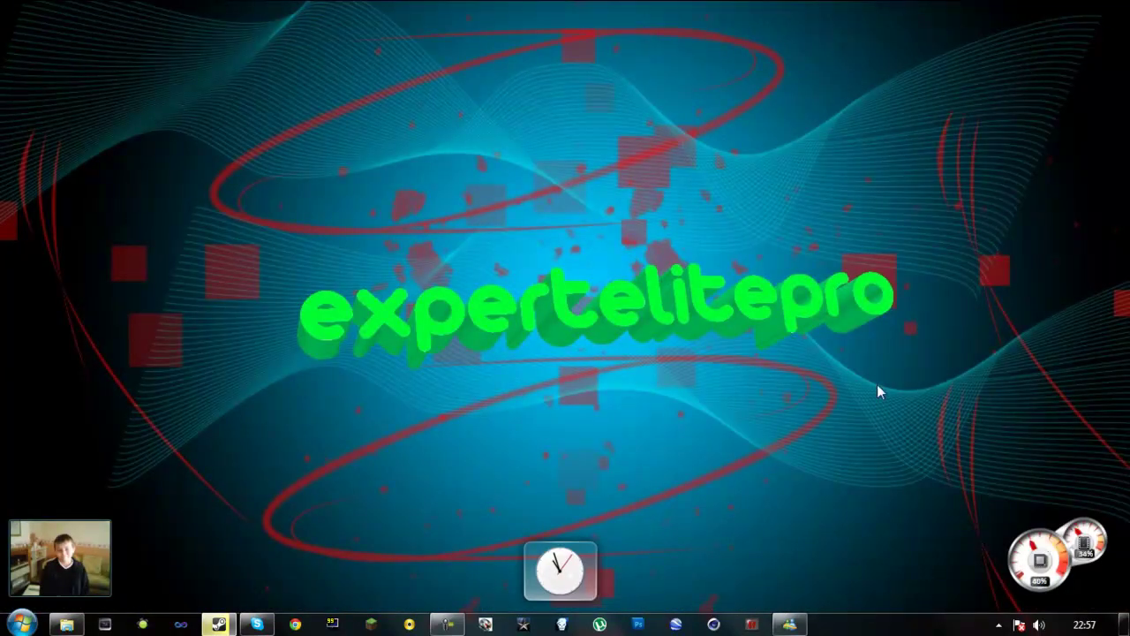